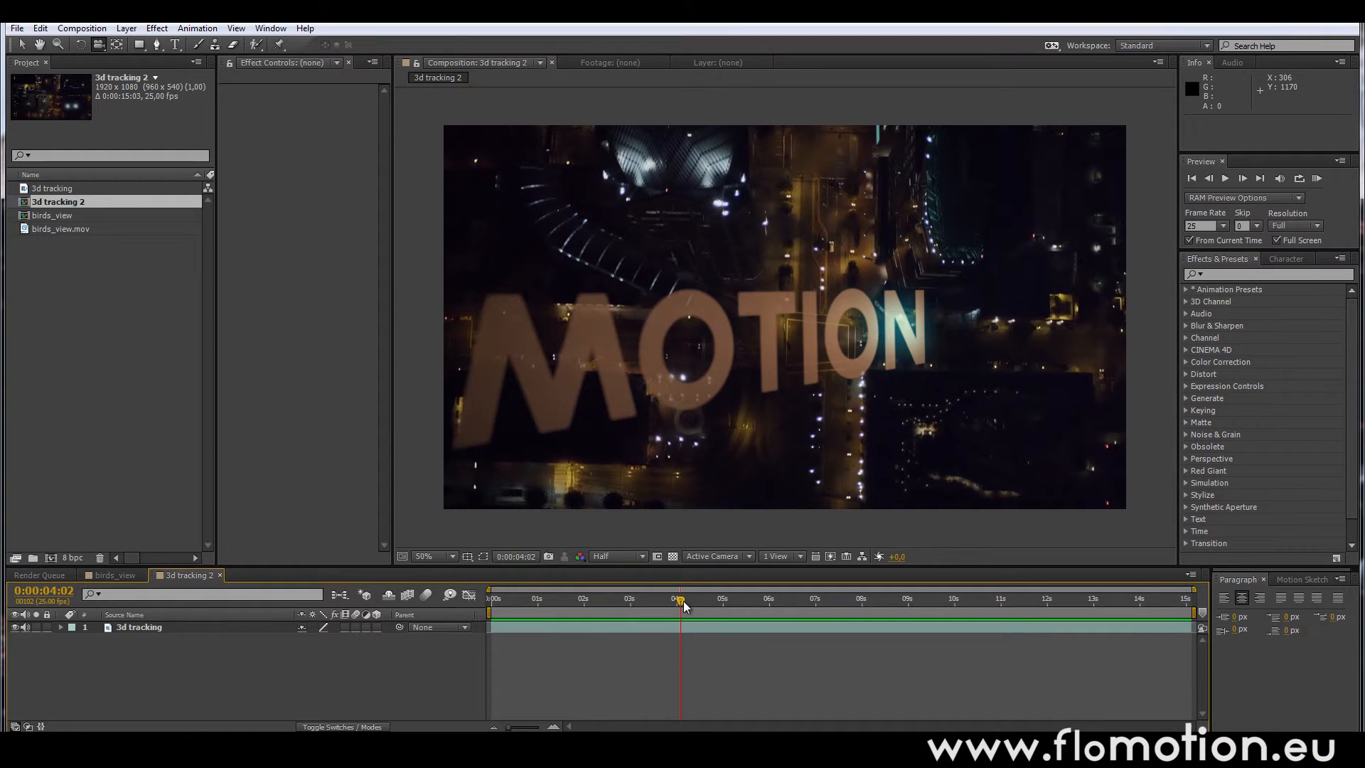
# - Scrub through the 3d tracking 2 composition to examine how the MOTION, TRACKING and IS titles sit in the aerial footage
pyautogui.moveTo(684, 603)
pyautogui.mouseDown()
pyautogui.moveTo(533, 602)
pyautogui.moveTo(713, 603)
pyautogui.moveTo(651, 603)
pyautogui.moveTo(685, 603)
pyautogui.mouseUp()
pyautogui.press('v')
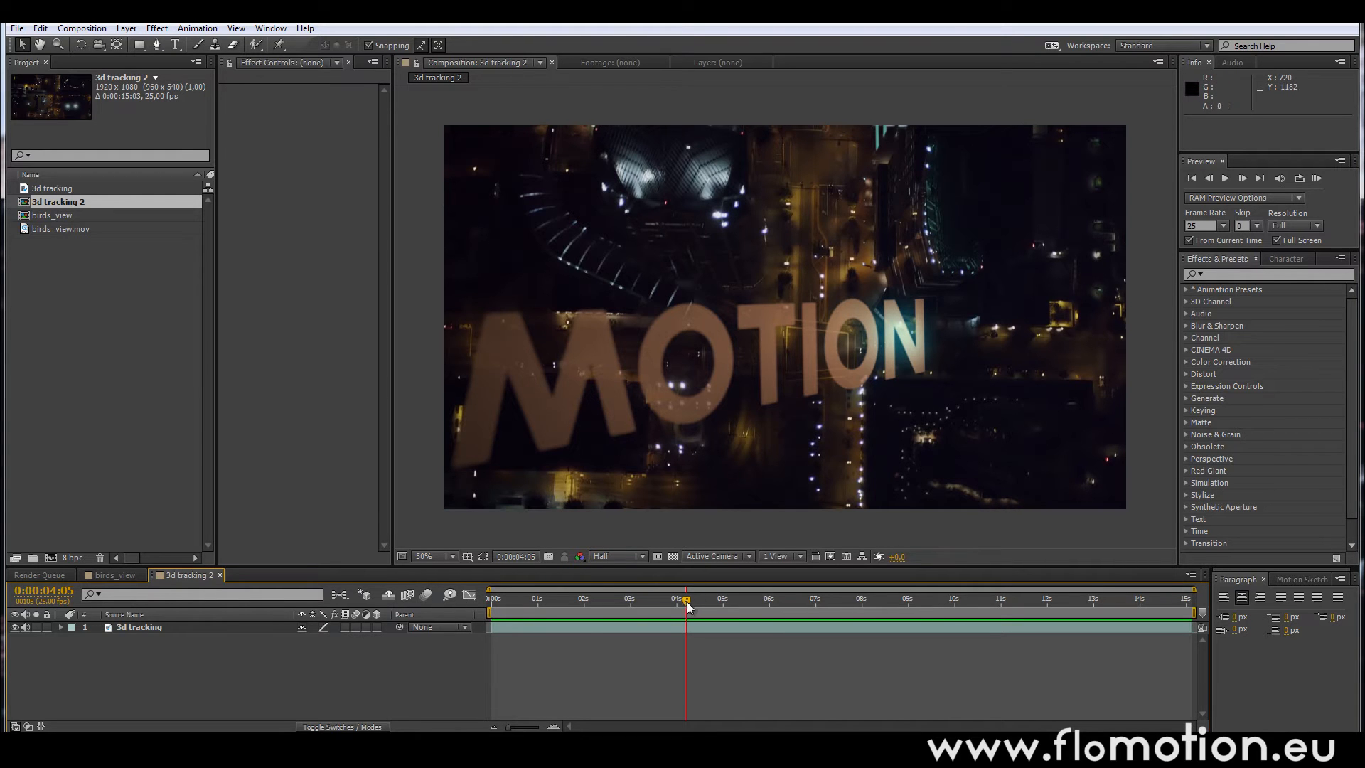
pyautogui.moveTo(688, 601); pyautogui.dragTo(771, 605)
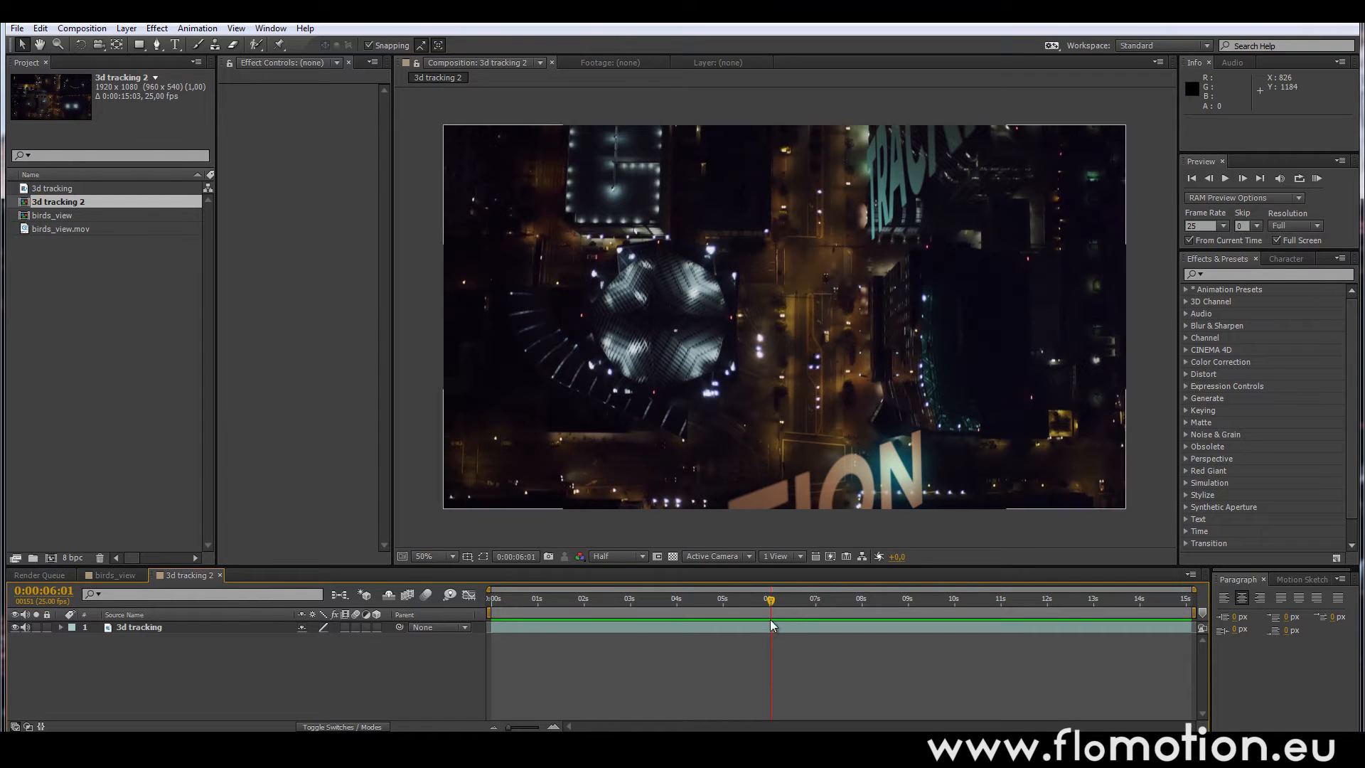
pyautogui.moveTo(770, 602); pyautogui.dragTo(867, 597)
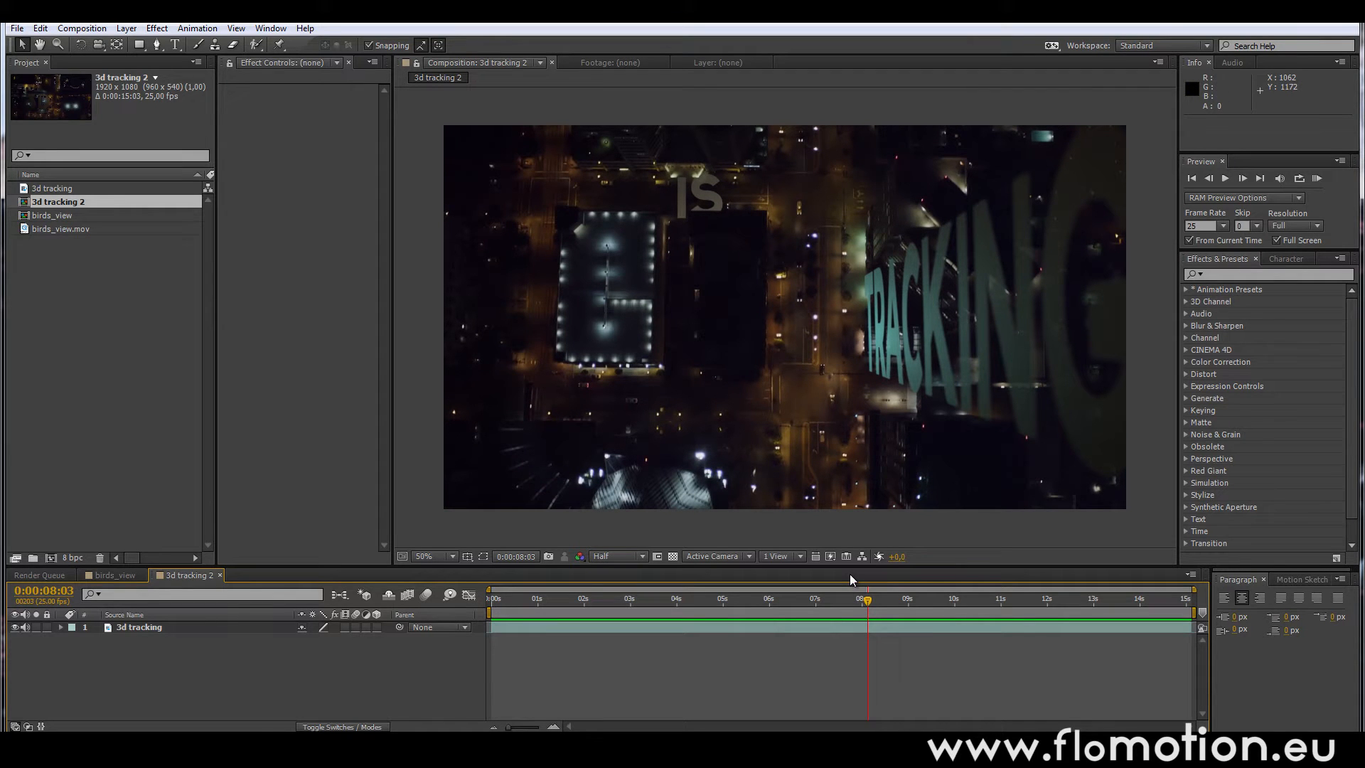
pyautogui.moveTo(873, 607); pyautogui.dragTo(834, 606)
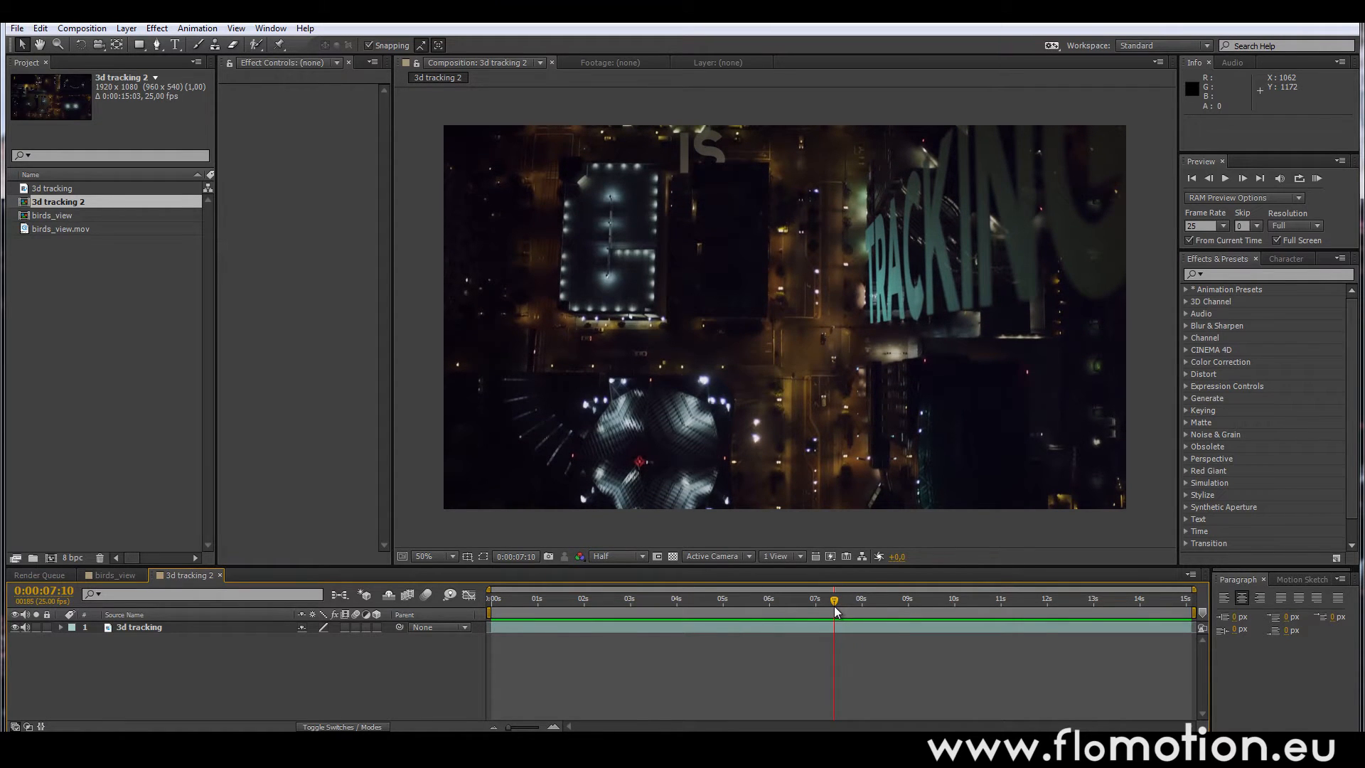
pyautogui.moveTo(834, 606)
pyautogui.mouseDown()
pyautogui.moveTo(816, 607)
pyautogui.moveTo(832, 606)
pyautogui.mouseUp()
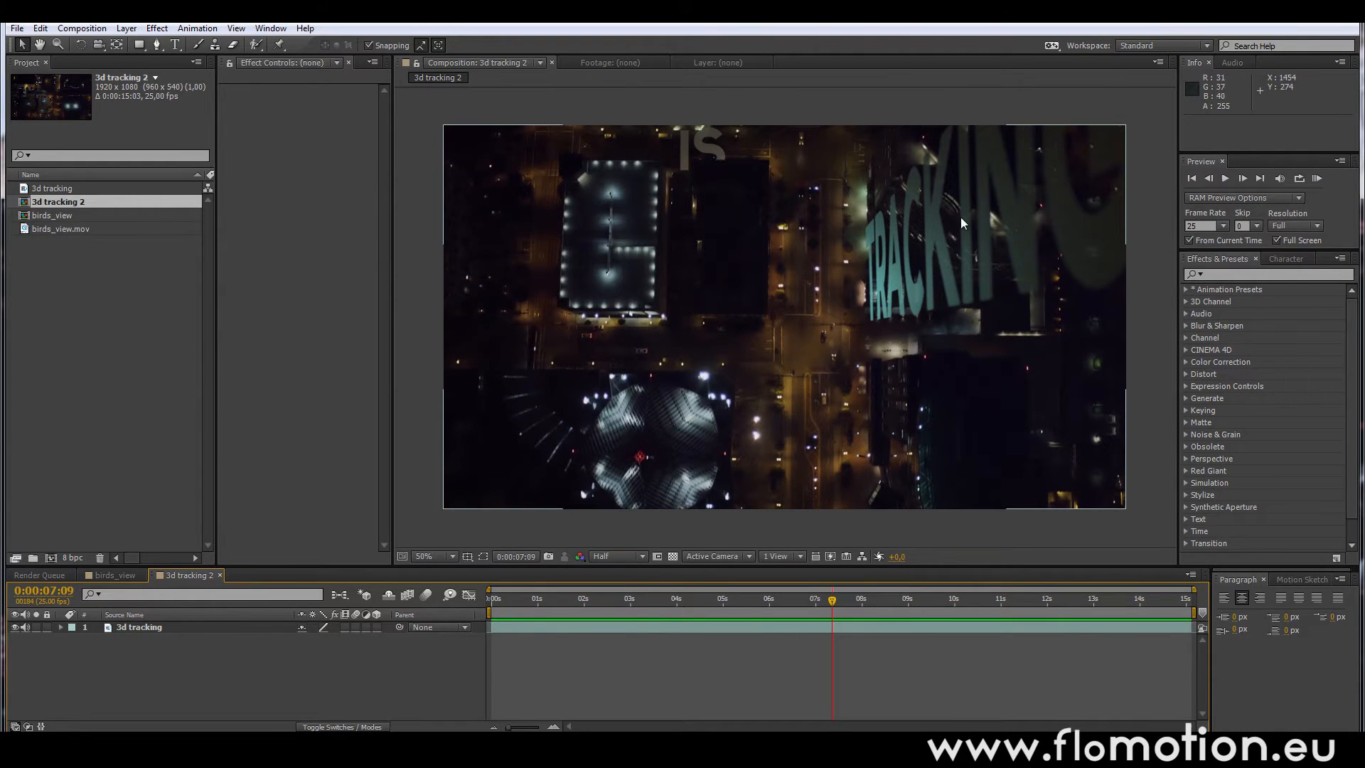
pyautogui.moveTo(831, 604); pyautogui.dragTo(899, 557)
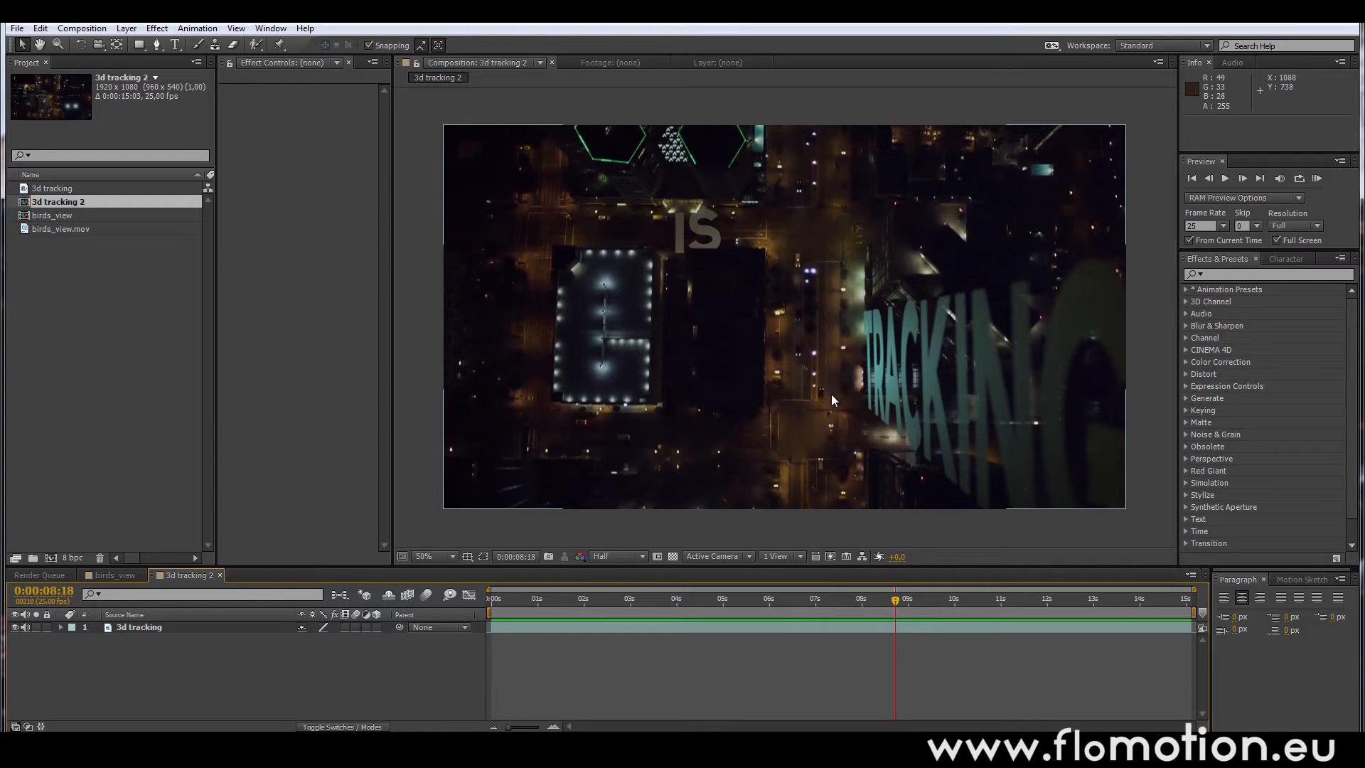
pyautogui.moveTo(915, 612); pyautogui.dragTo(647, 657)
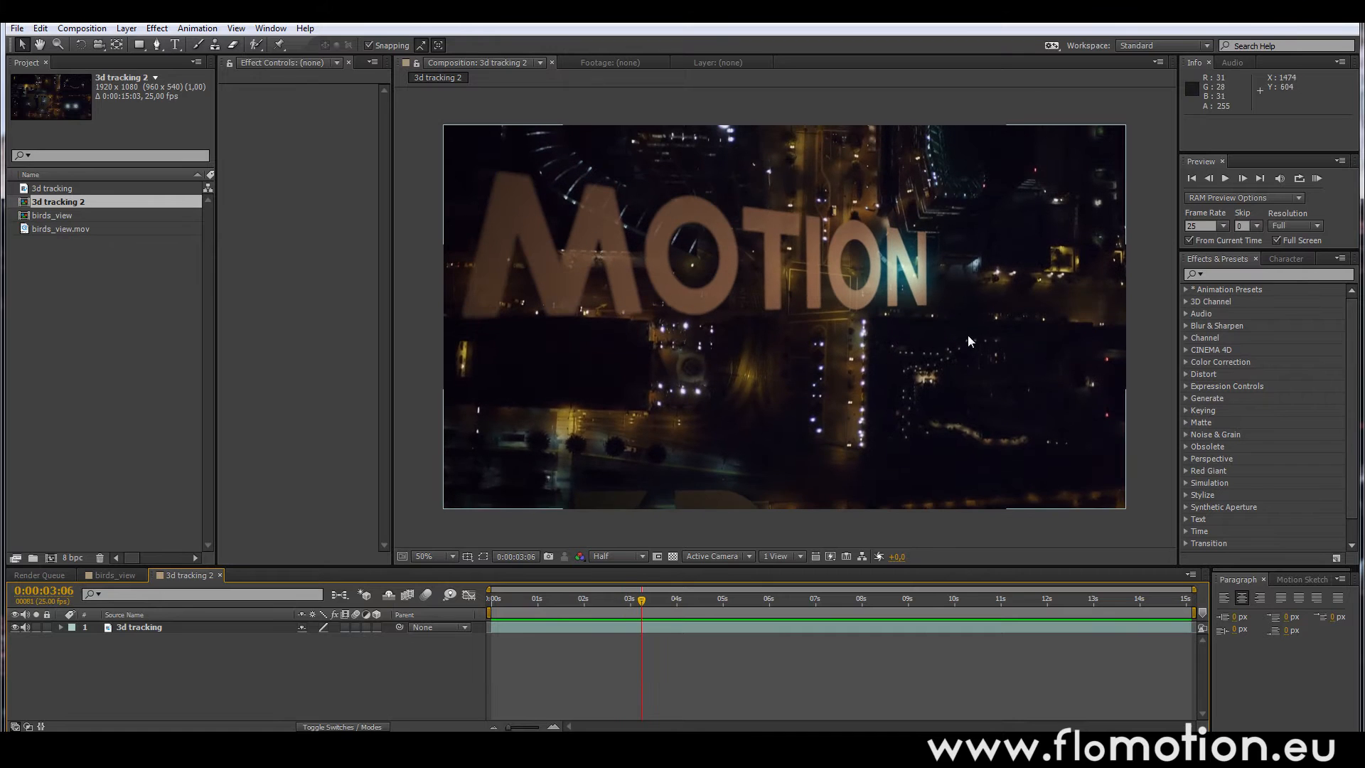
pyautogui.moveTo(640, 601); pyautogui.dragTo(780, 604)
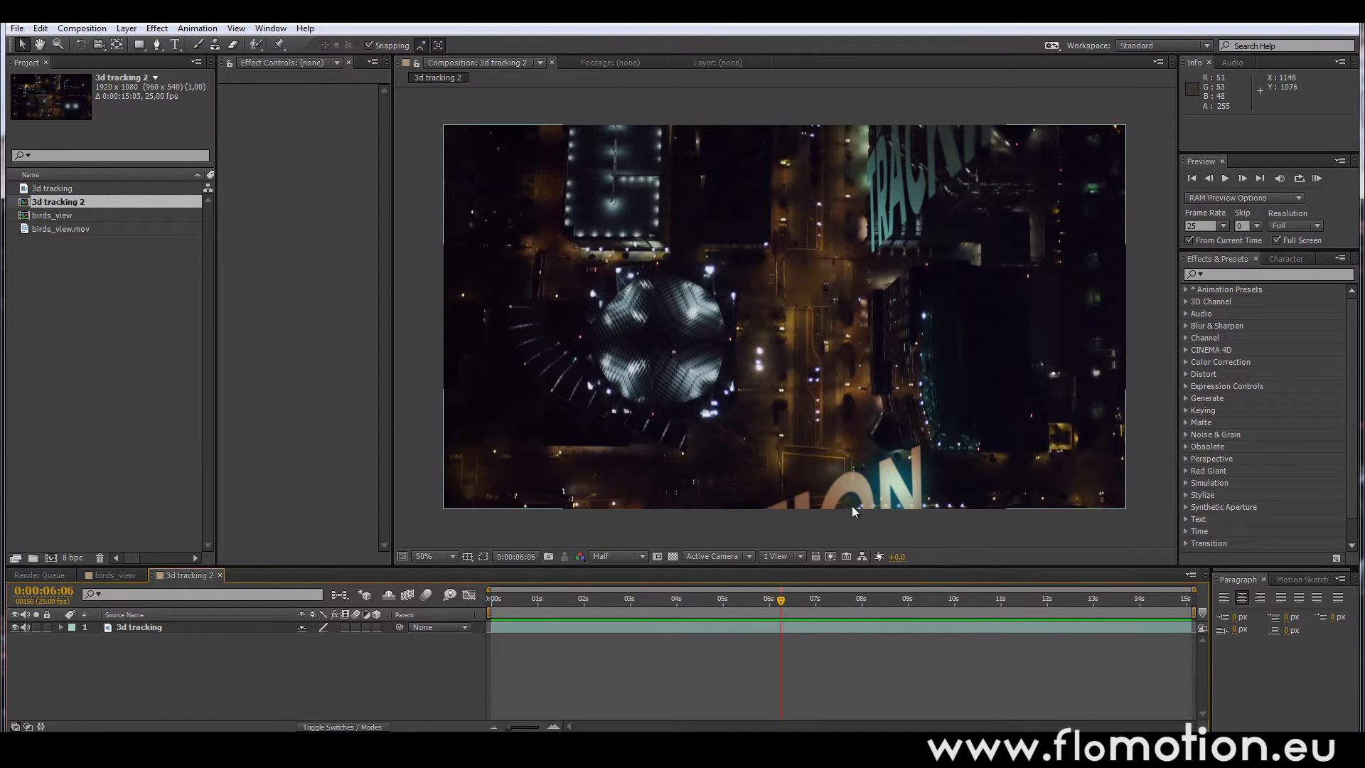
pyautogui.moveTo(781, 601); pyautogui.dragTo(1004, 555)
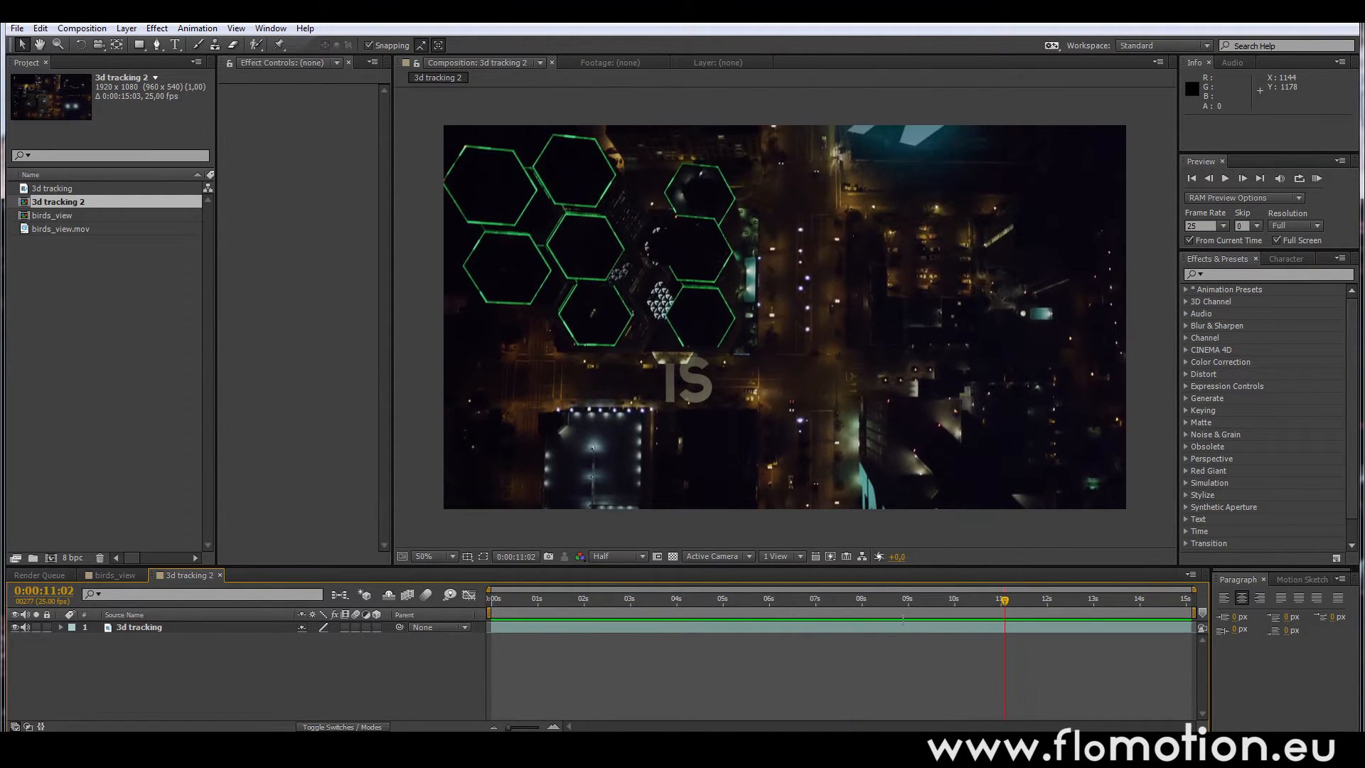
# - Open the birds_view composition and scrub through the raw aerial footage
pyautogui.click(117, 570)
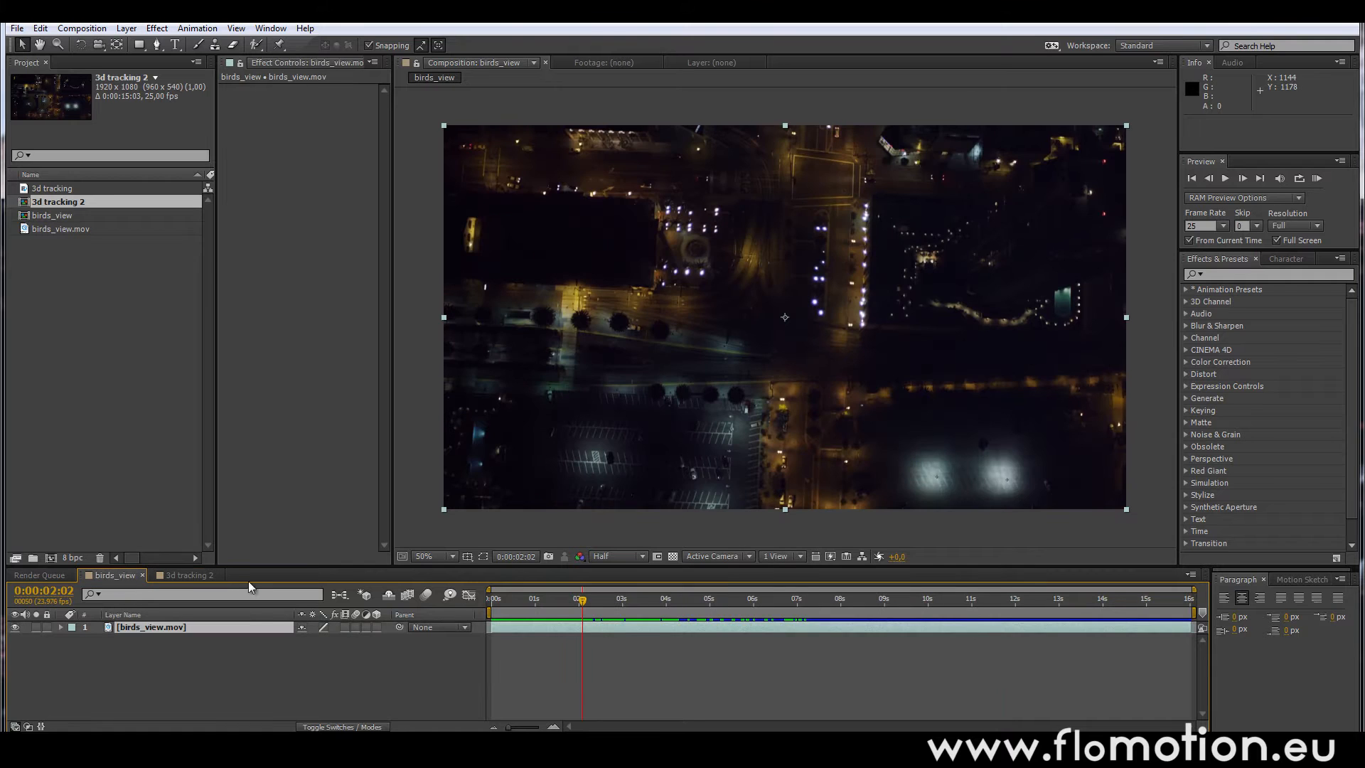
pyautogui.moveTo(526, 601); pyautogui.dragTo(737, 619)
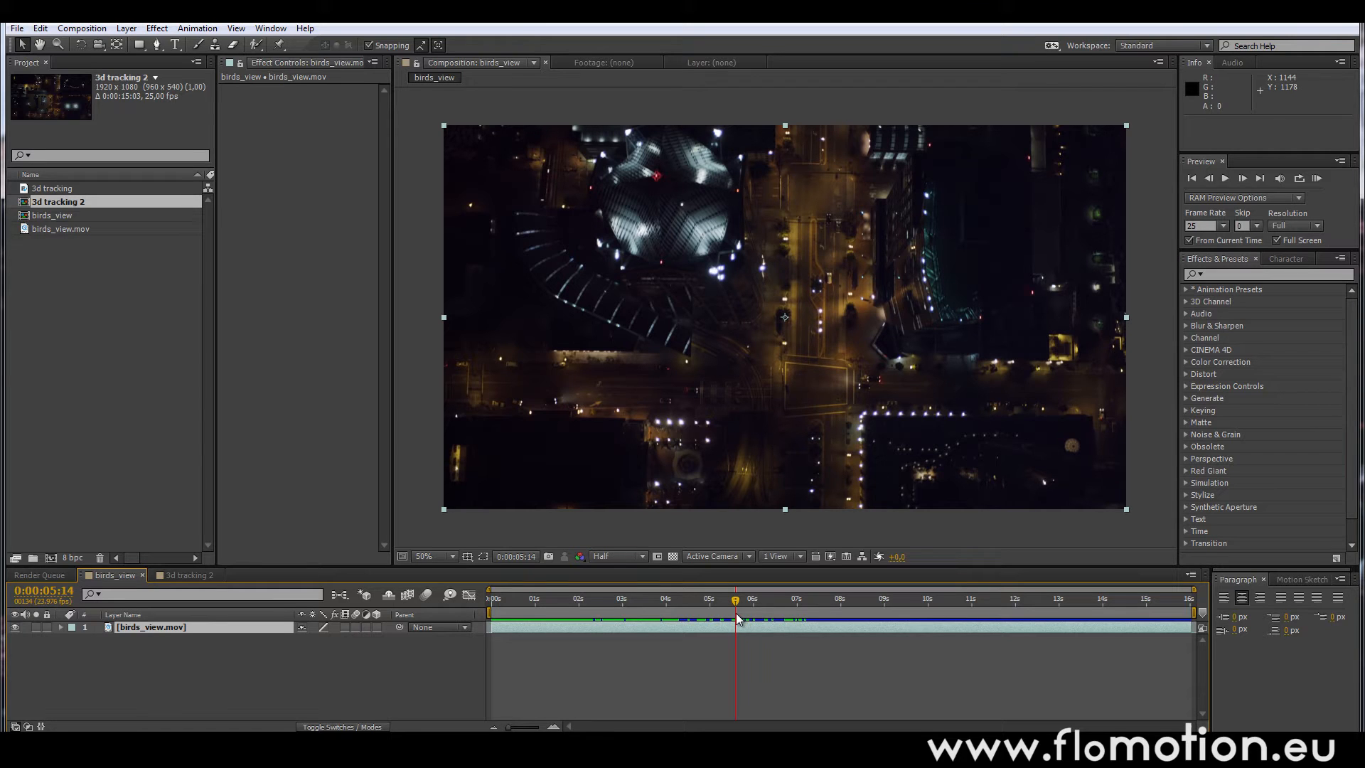
pyautogui.moveTo(736, 618); pyautogui.dragTo(740, 619)
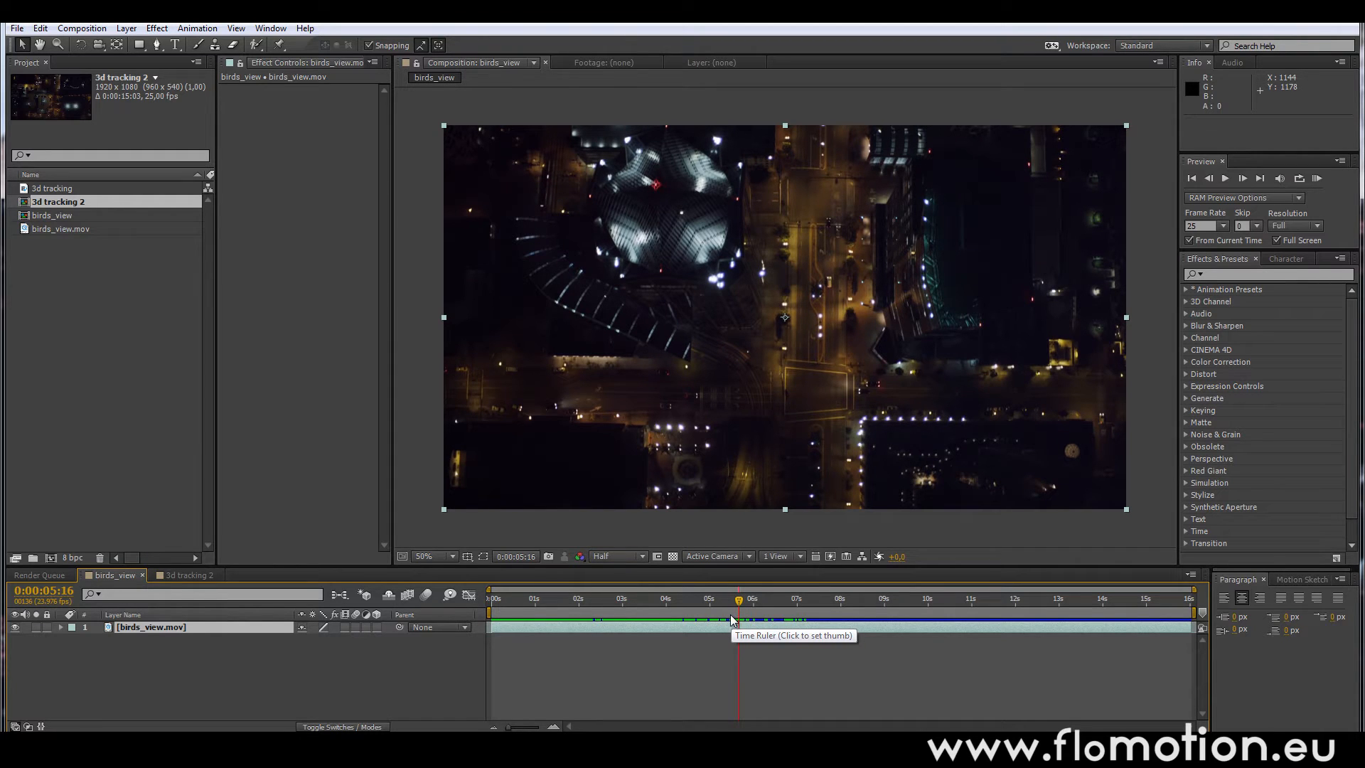
pyautogui.click(1261, 274)
pyautogui.write('3d camer')
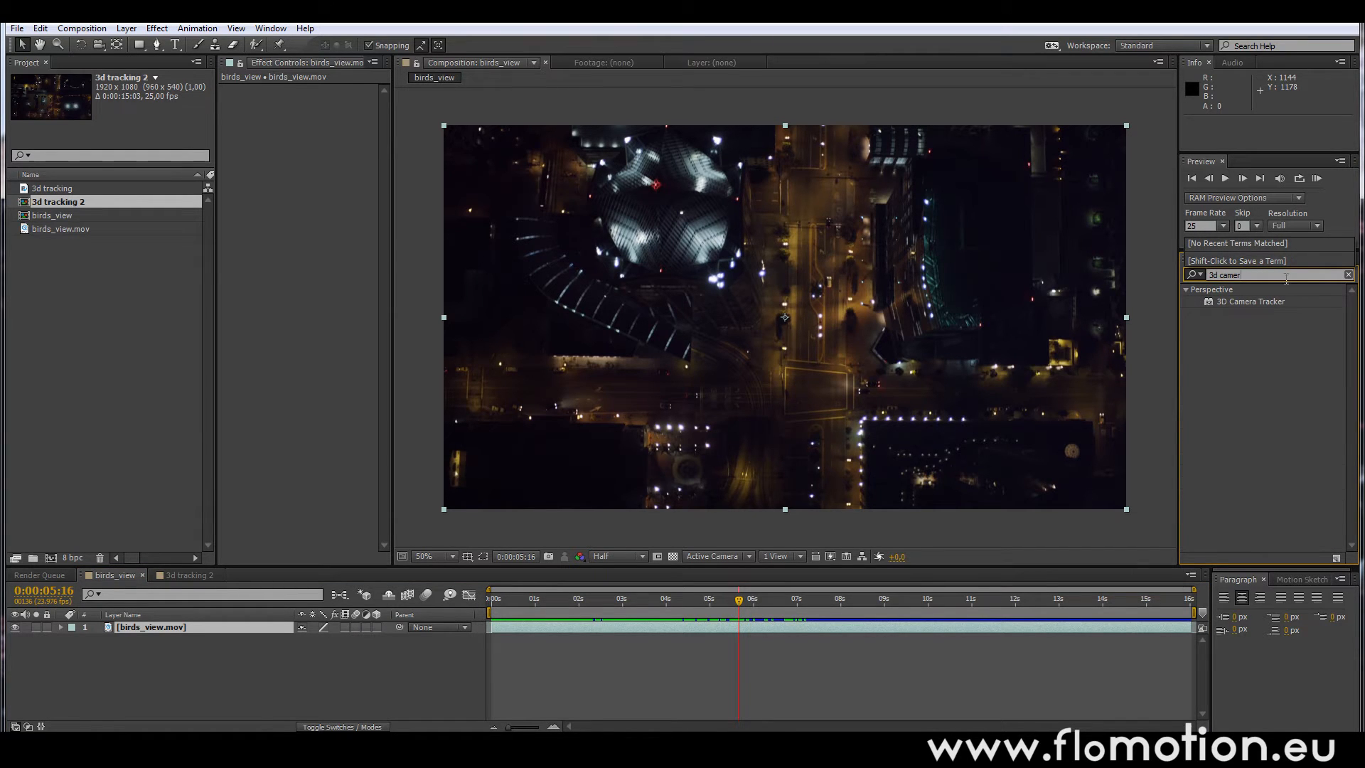
pyautogui.moveTo(1277, 300); pyautogui.dragTo(806, 626)
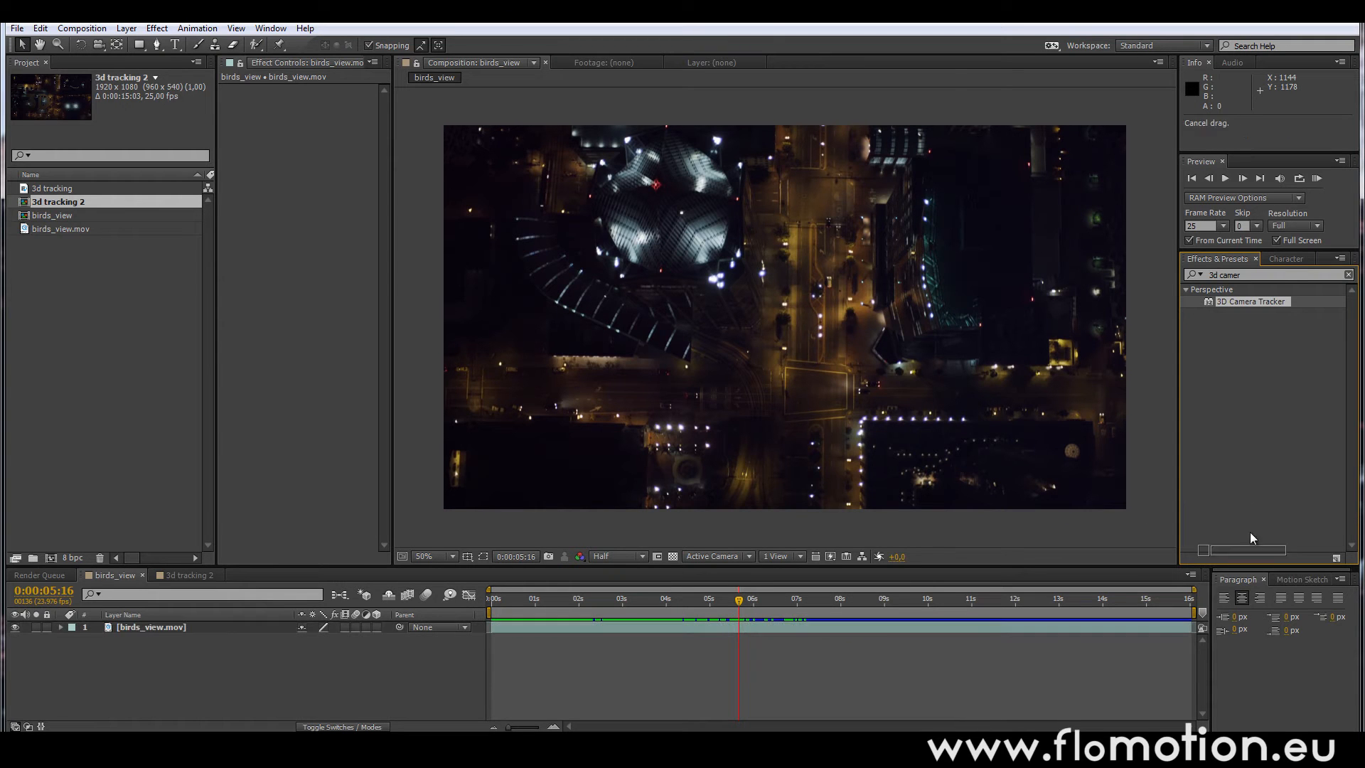
# - Apply the 3D Camera Tracker effect to the birds_view.mov layer and widen the effect settings area
pyautogui.click(698, 628)
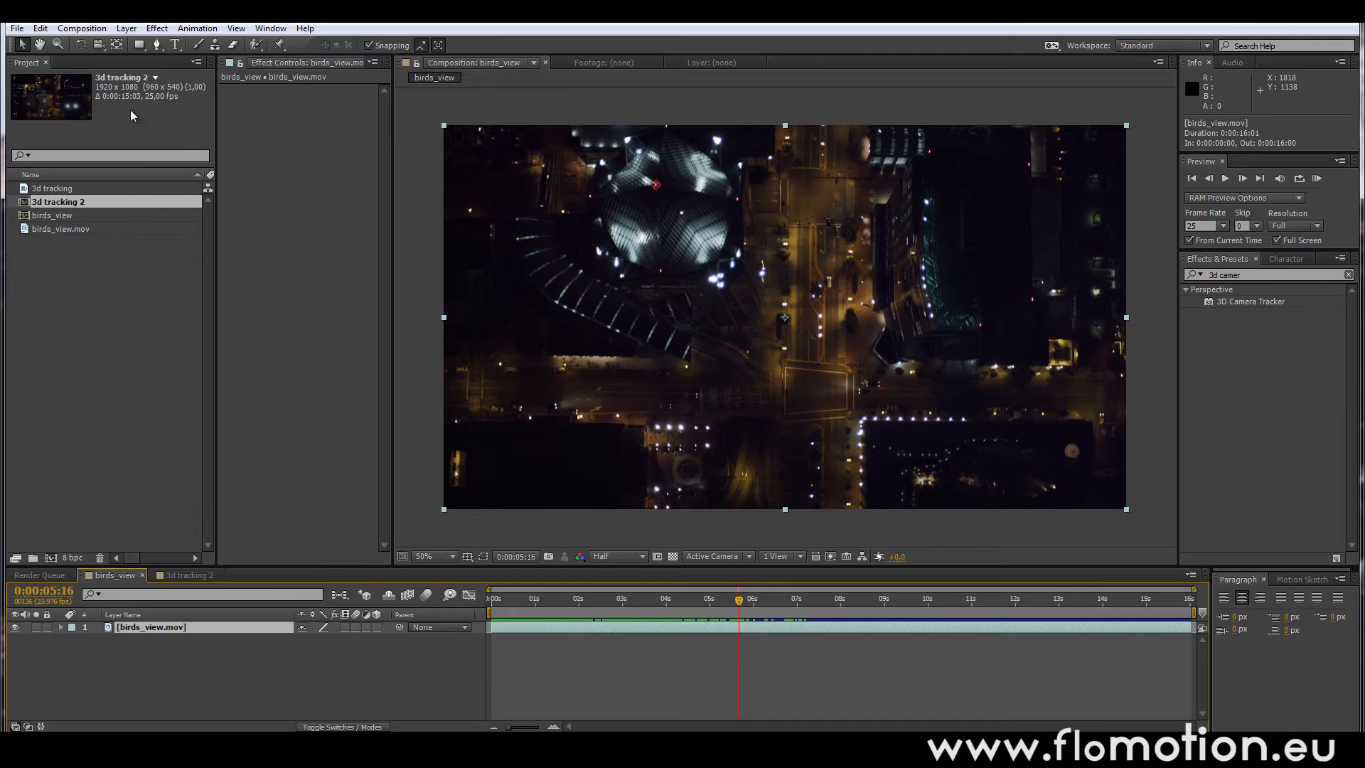
pyautogui.click(157, 29)
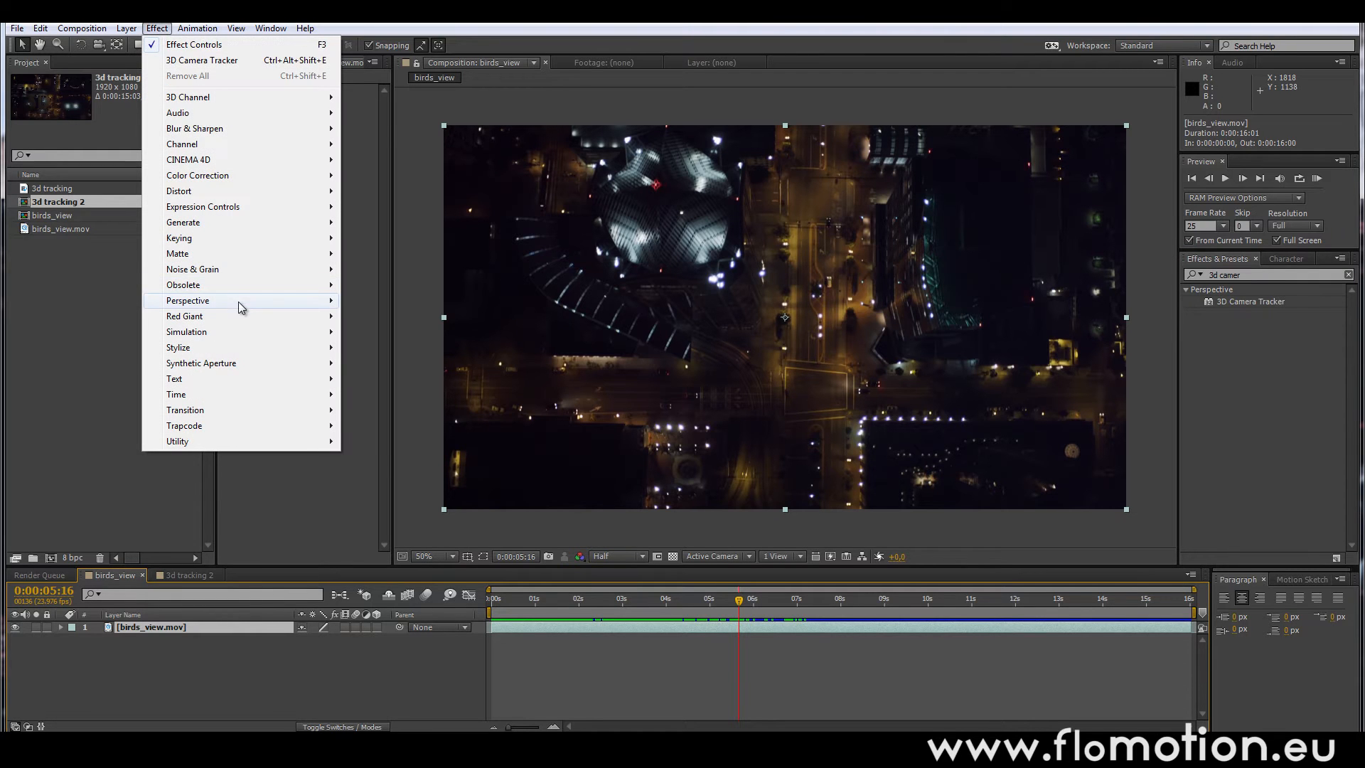
pyautogui.moveTo(240, 306)
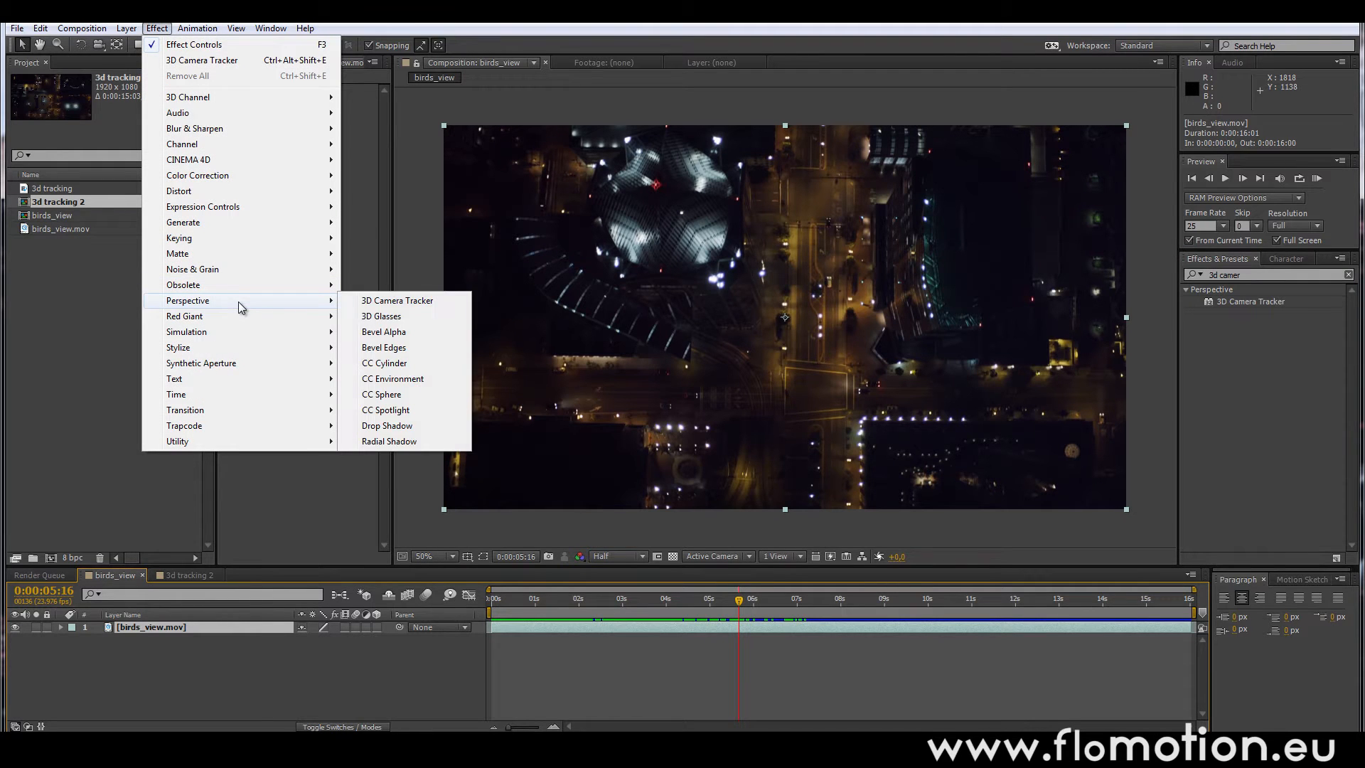
pyautogui.click(403, 306)
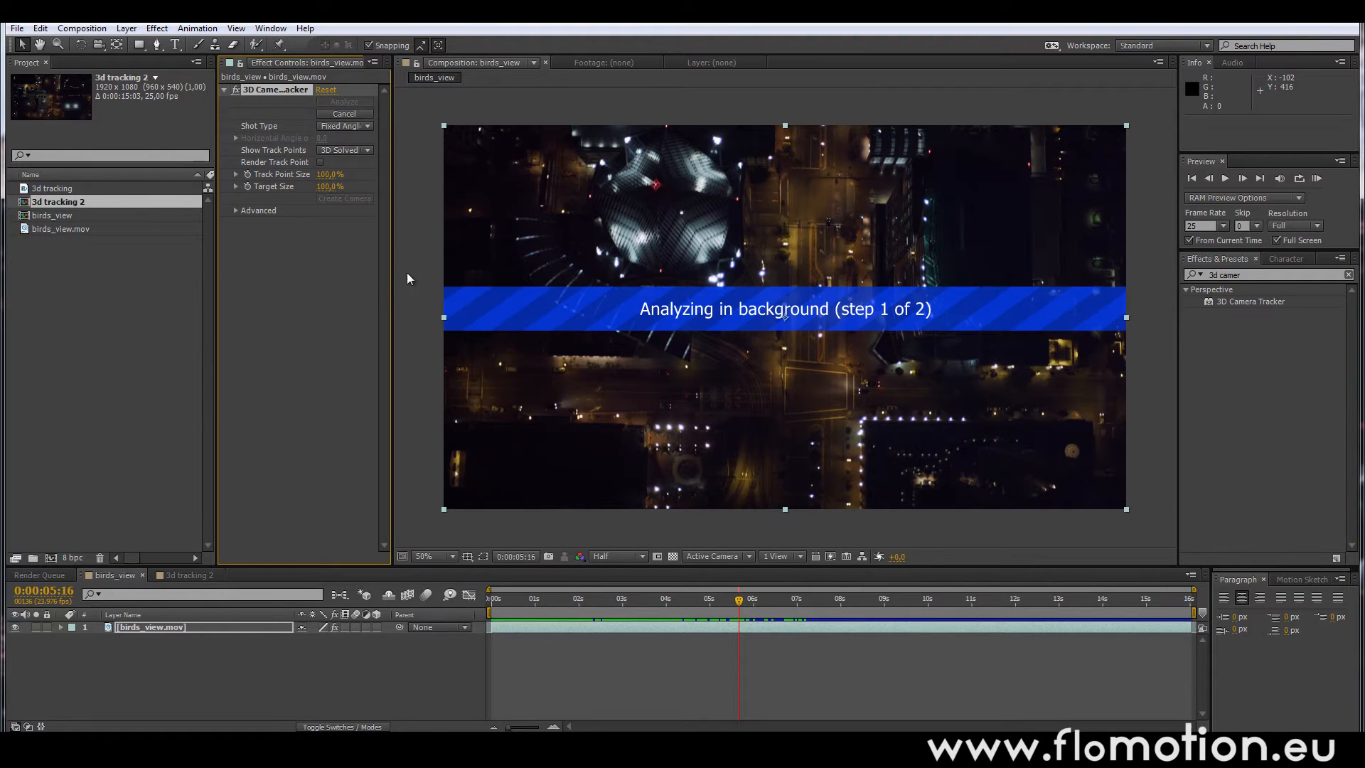
pyautogui.moveTo(390, 265); pyautogui.dragTo(451, 271)
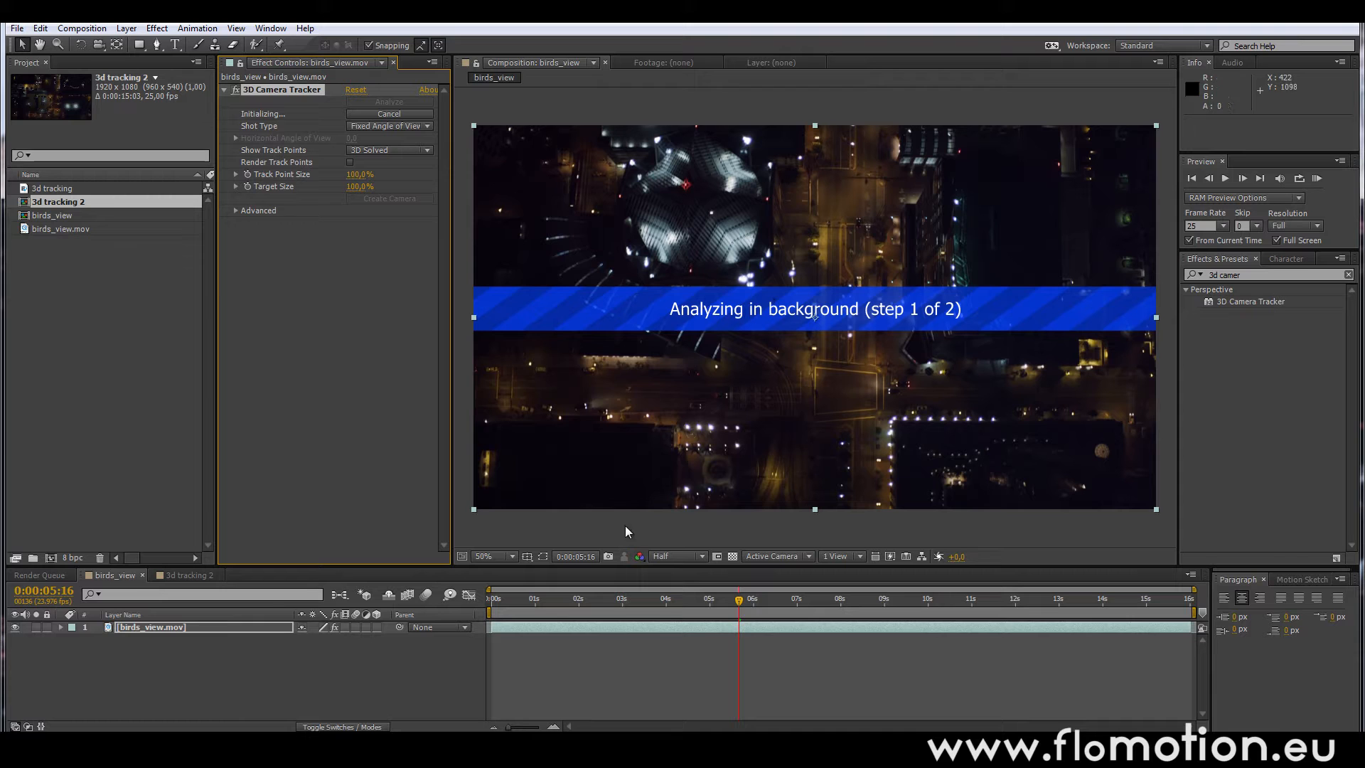
# - While the analysis runs, review frames of birds_view and the 3d tracking 2 composition, and return to birds_view
pyautogui.moveTo(616, 604); pyautogui.dragTo(581, 611)
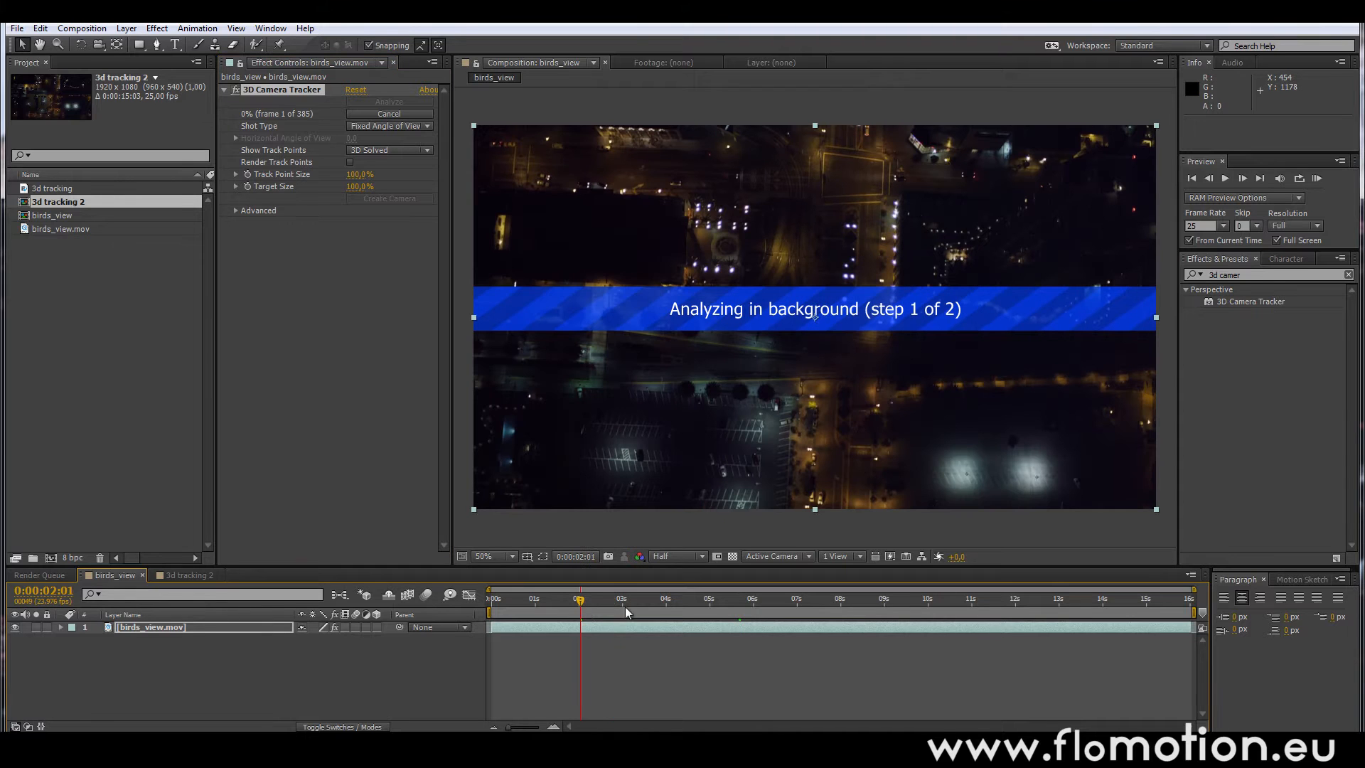
pyautogui.click(1026, 601)
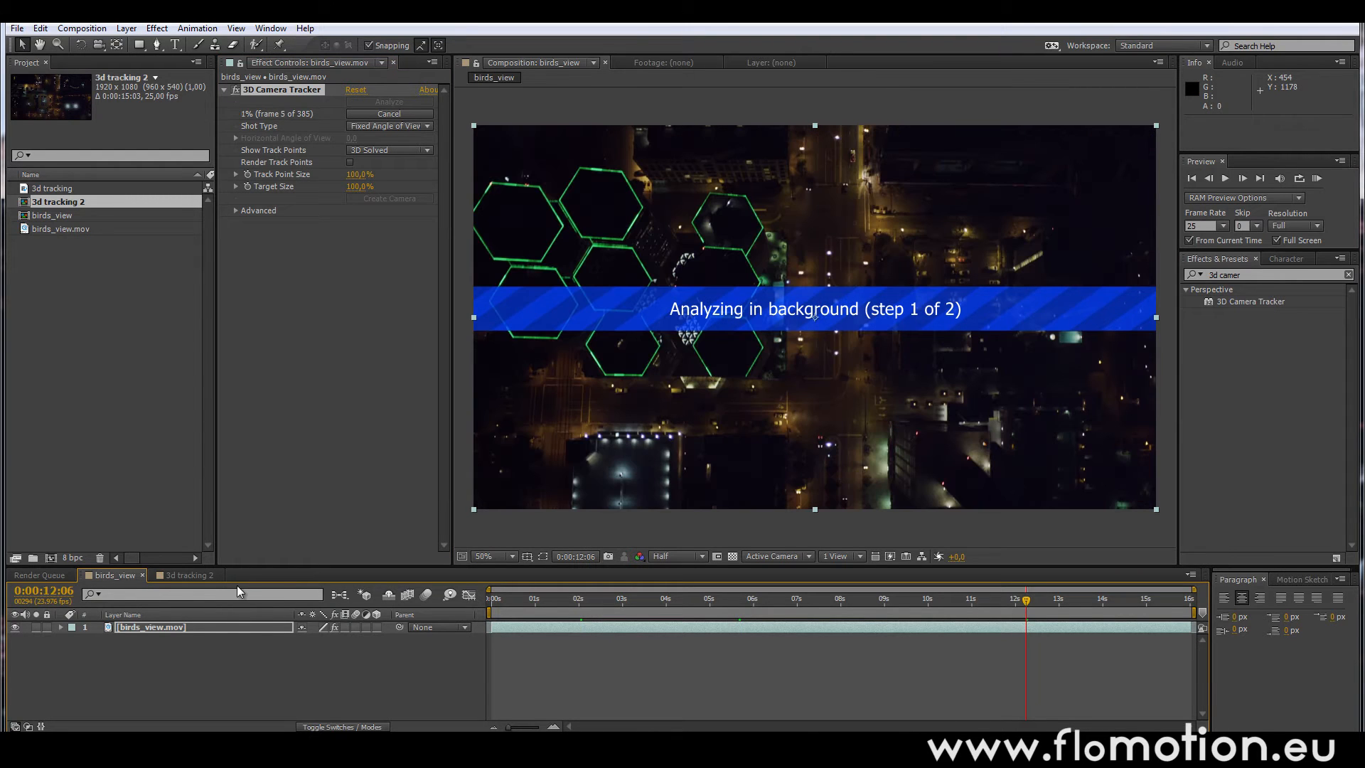
pyautogui.click(190, 575)
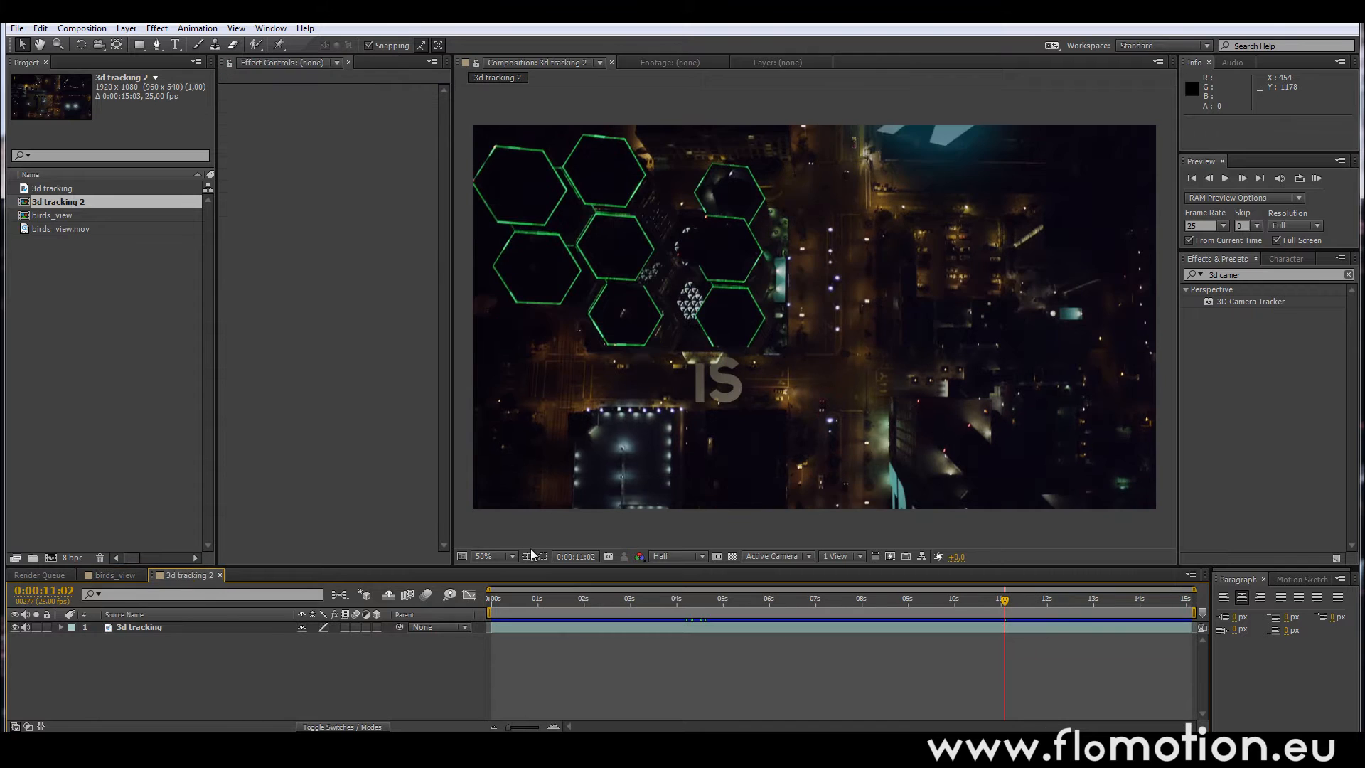
pyautogui.click(591, 600)
pyautogui.moveTo(635, 600); pyautogui.dragTo(868, 610)
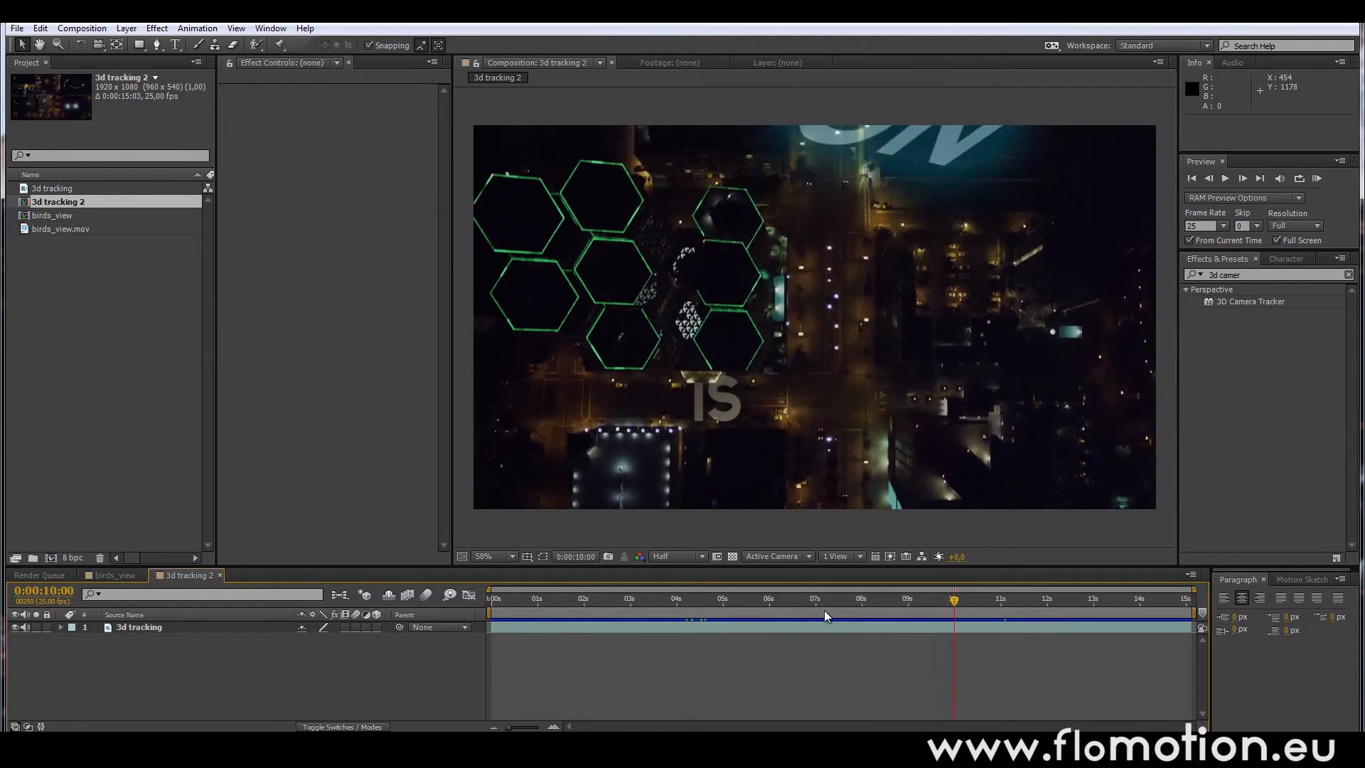
pyautogui.click(116, 574)
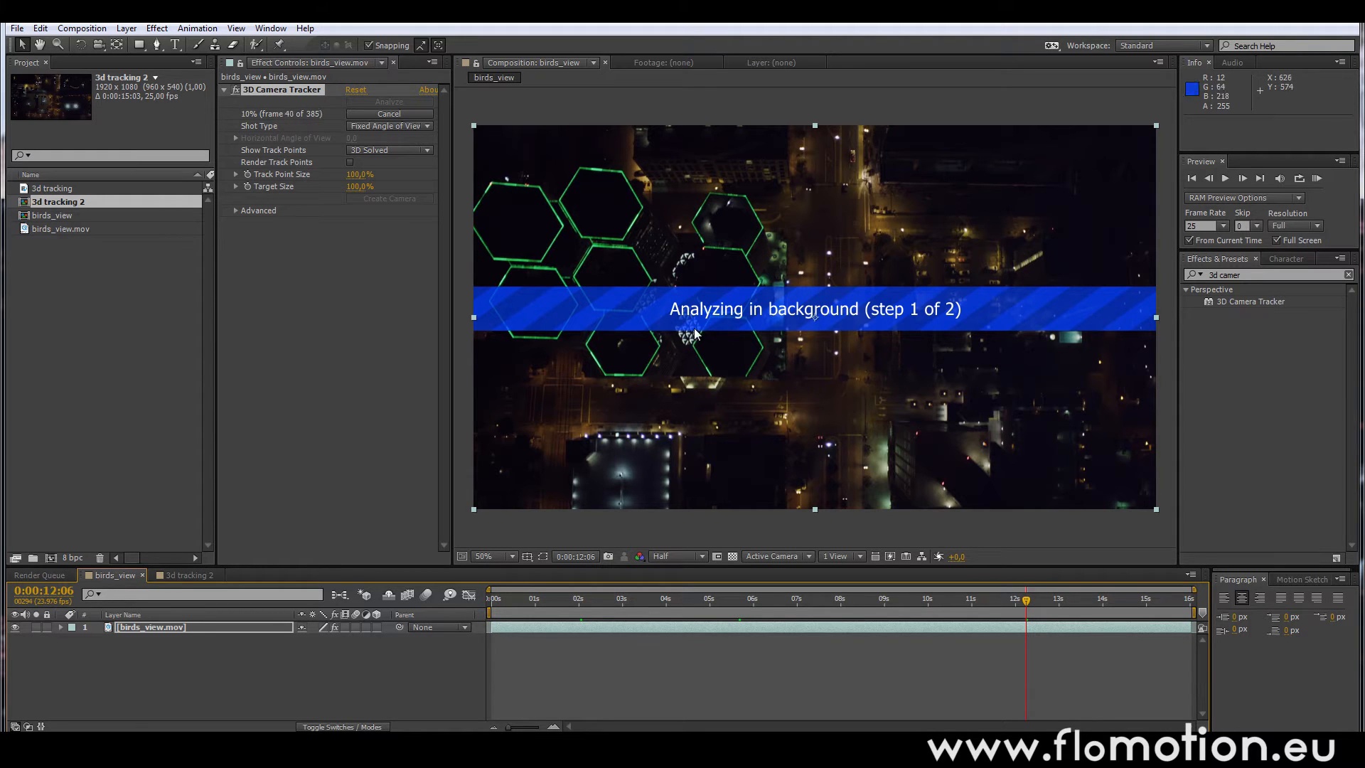
# - Expand the camera tracker's Advanced settings, enable Hide Warning Banner to preview the footage, and disable it again
pyautogui.click(235, 210)
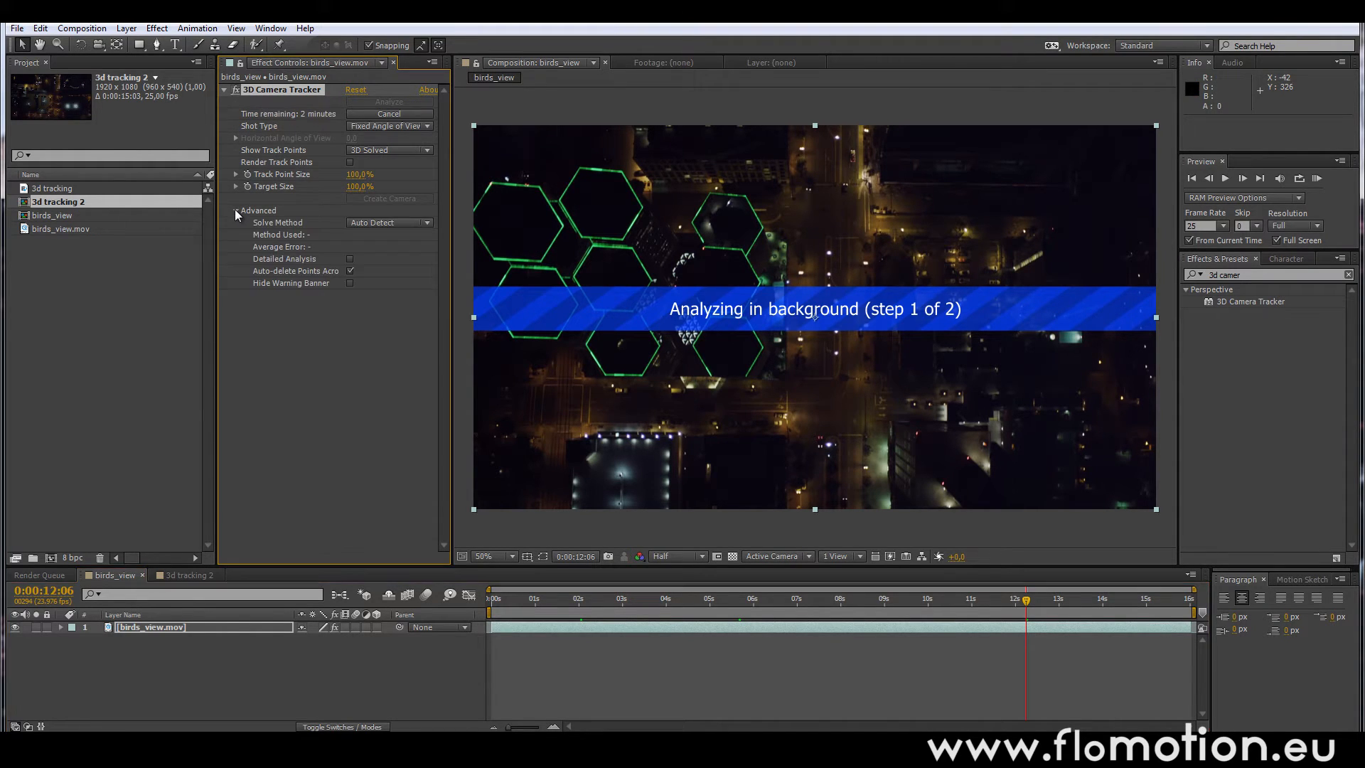
pyautogui.click(348, 282)
pyautogui.click(853, 611)
pyautogui.moveTo(838, 613); pyautogui.dragTo(732, 611)
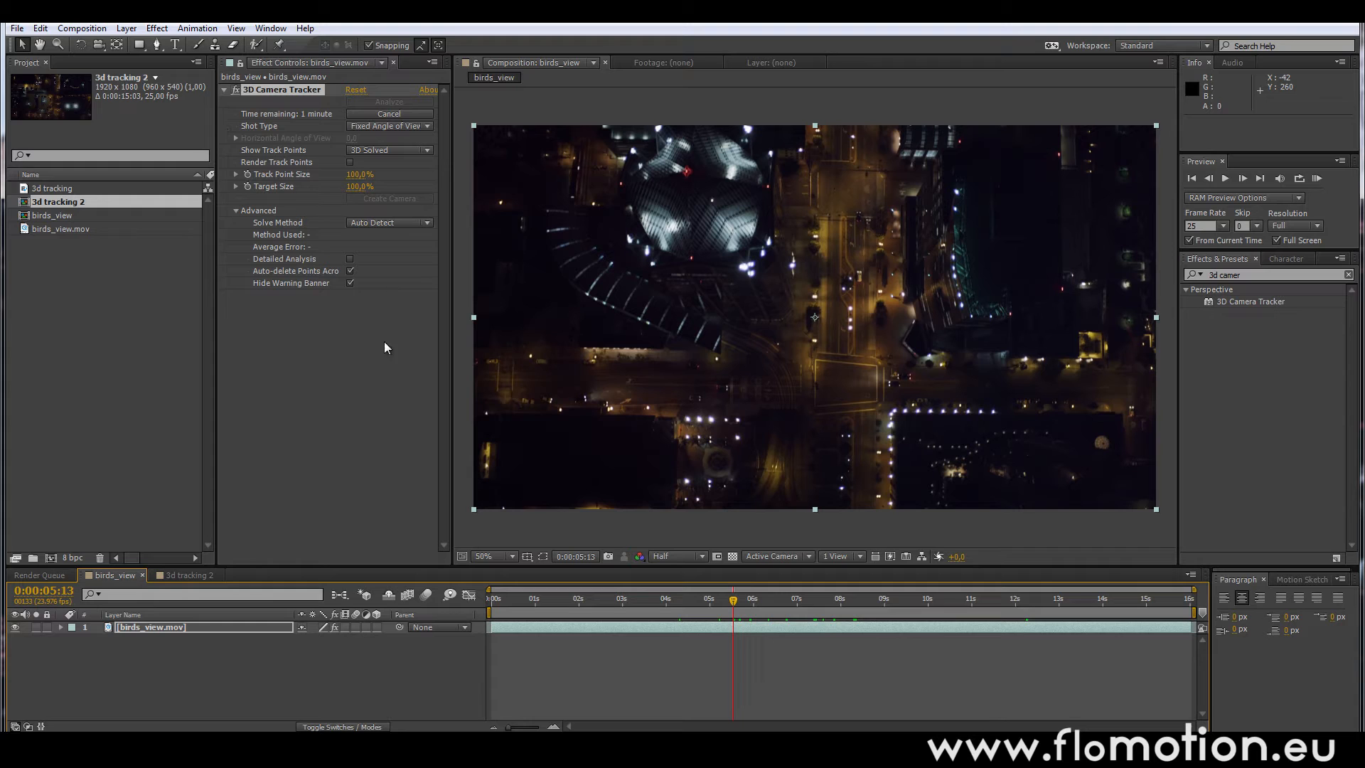
pyautogui.click(349, 283)
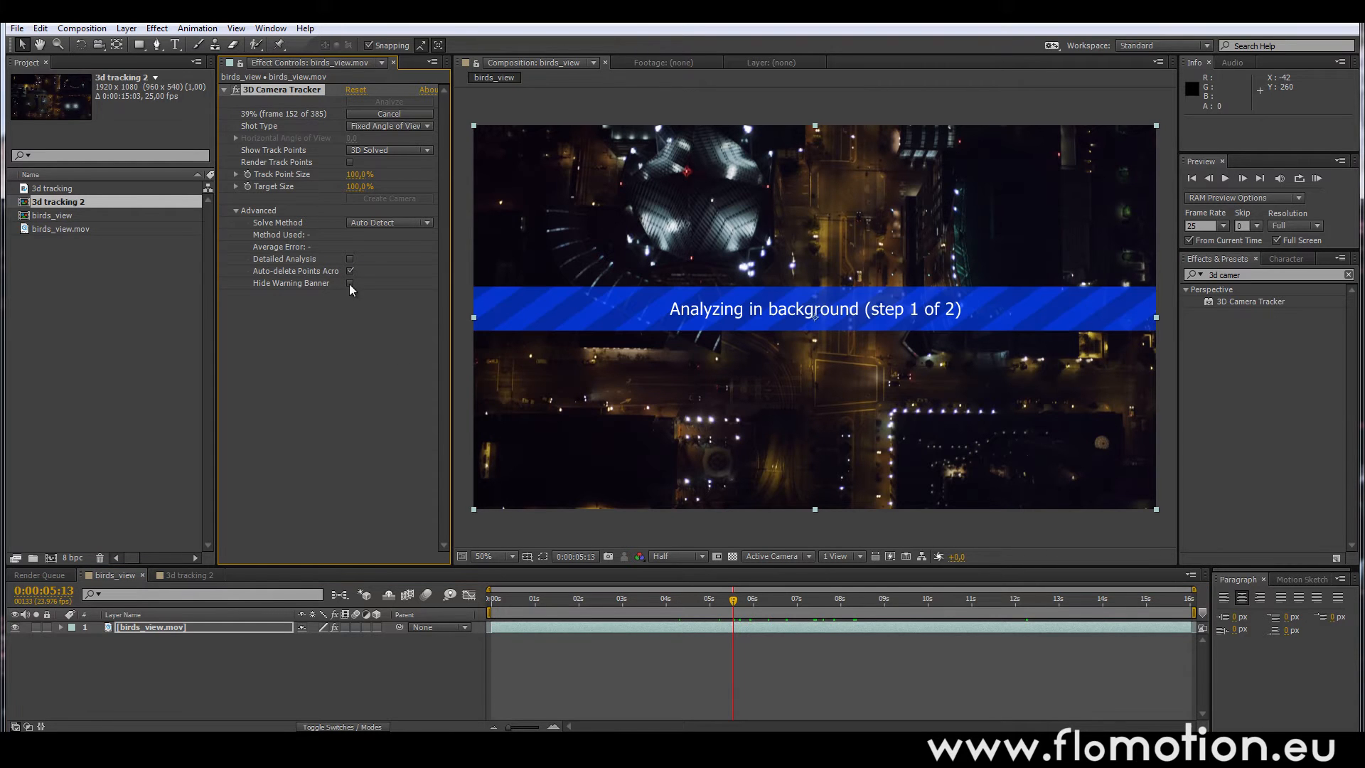
# - Scrub through birds_view to examine how the solved track points follow the buildings and streets
pyautogui.moveTo(653, 604); pyautogui.dragTo(676, 607)
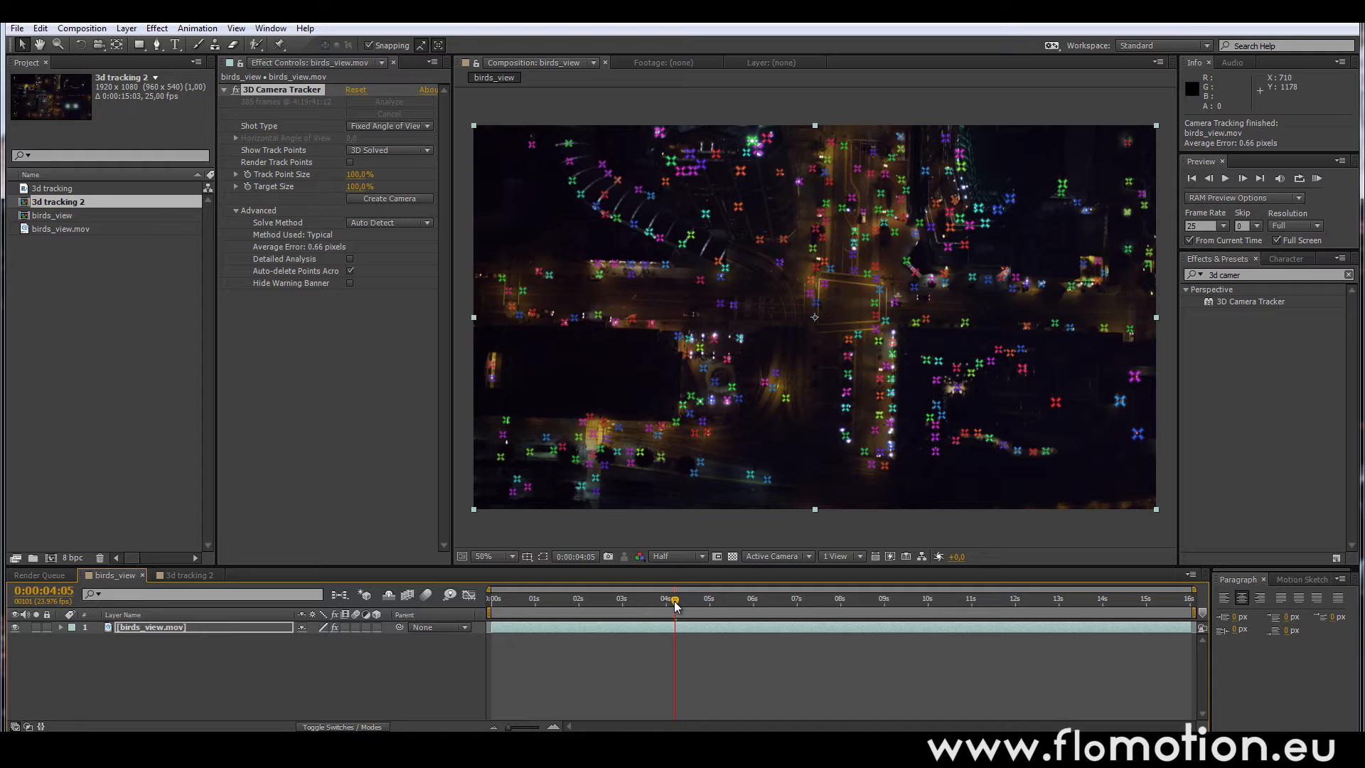
pyautogui.moveTo(676, 603); pyautogui.dragTo(783, 624)
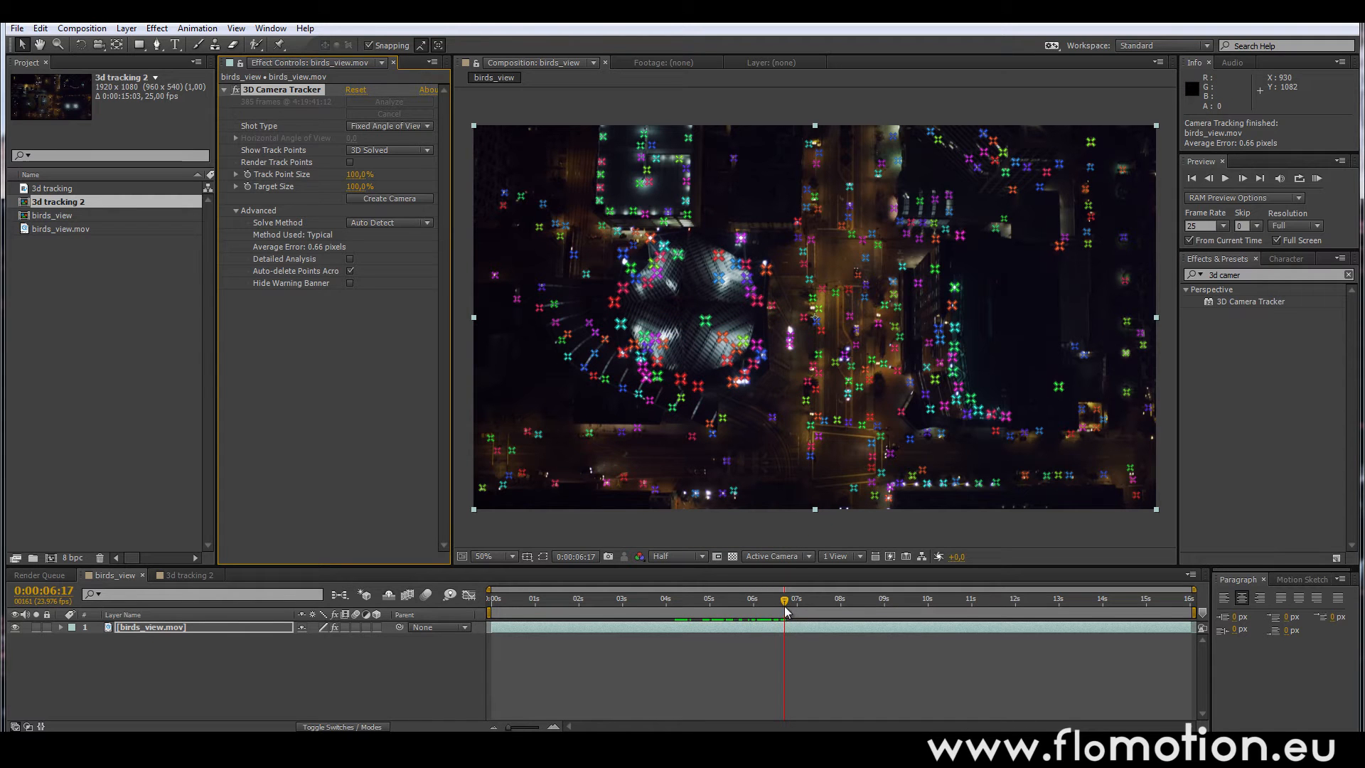
pyautogui.moveTo(784, 608); pyautogui.dragTo(920, 602)
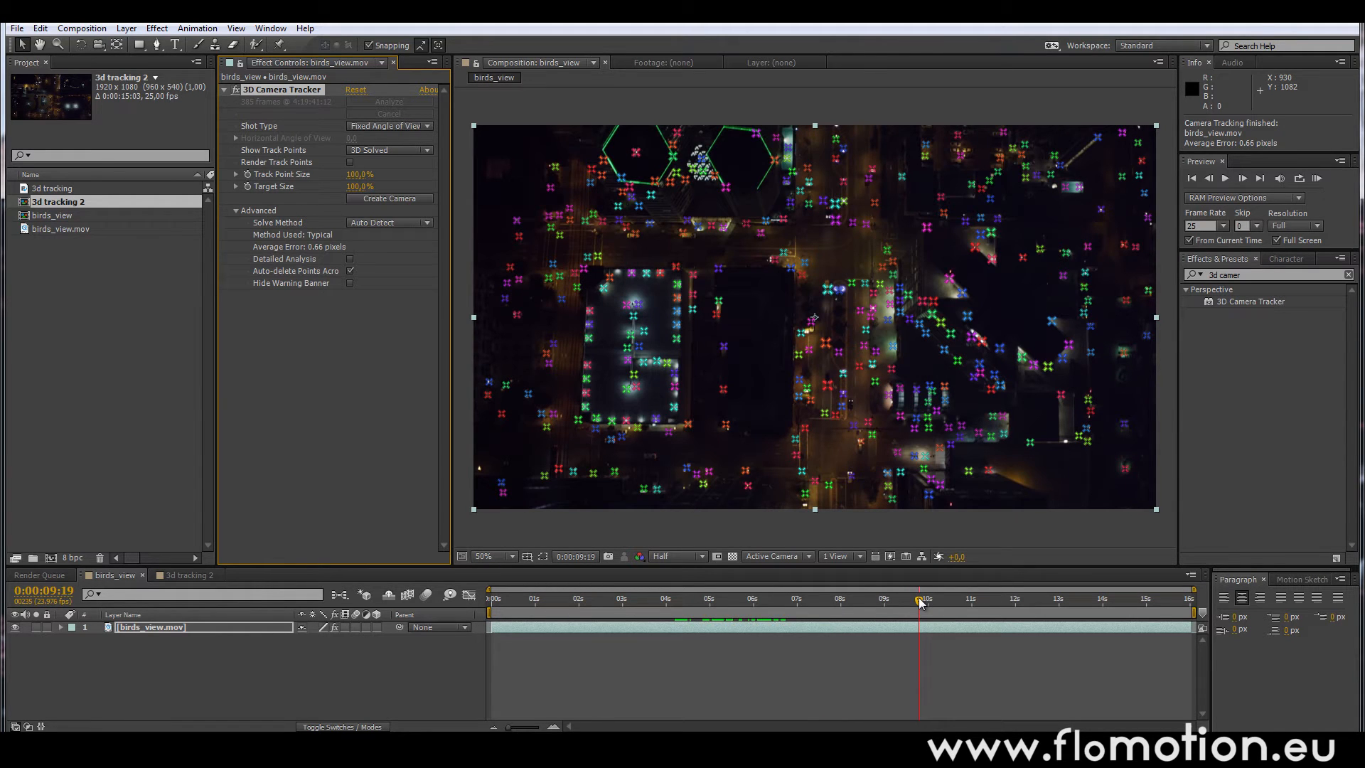
pyautogui.moveTo(919, 598); pyautogui.dragTo(920, 598)
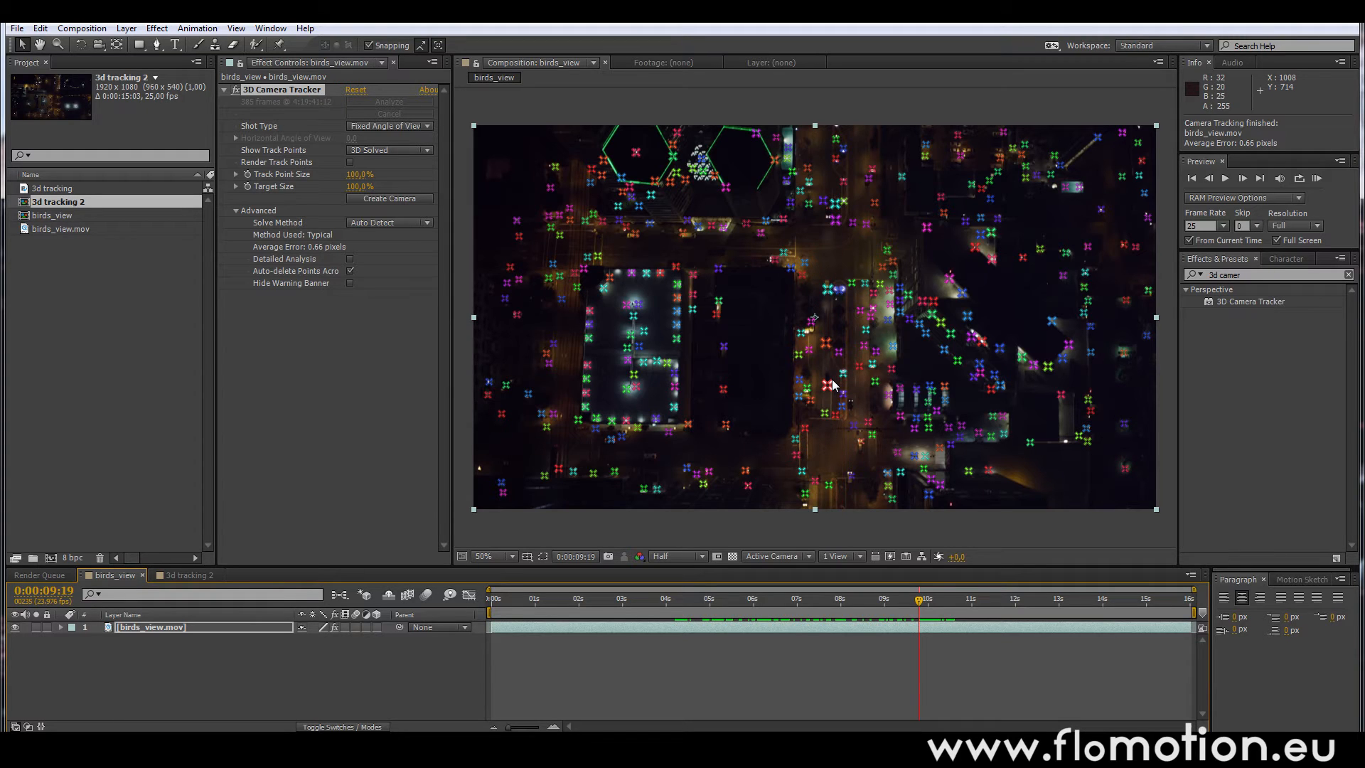
pyautogui.click(929, 605)
pyautogui.moveTo(931, 609); pyautogui.dragTo(926, 617)
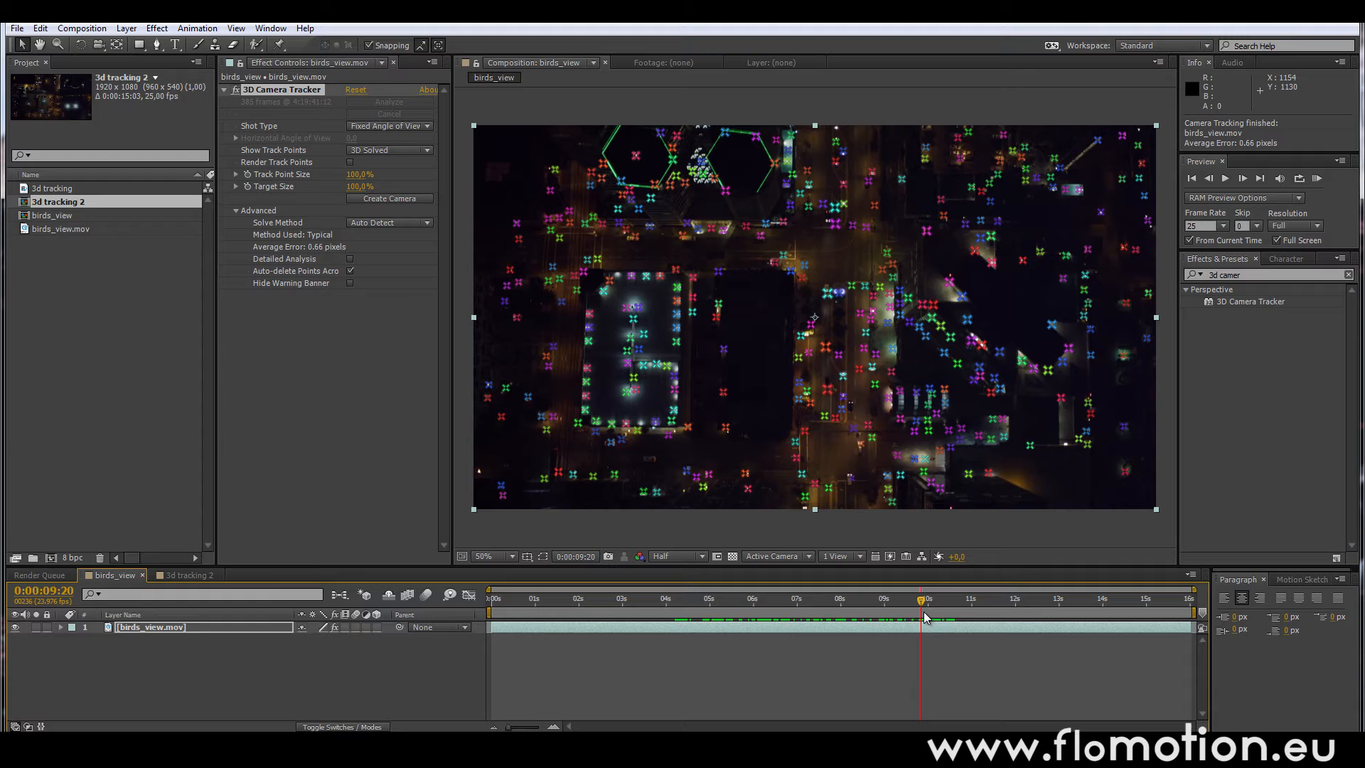
pyautogui.moveTo(926, 617); pyautogui.dragTo(965, 622)
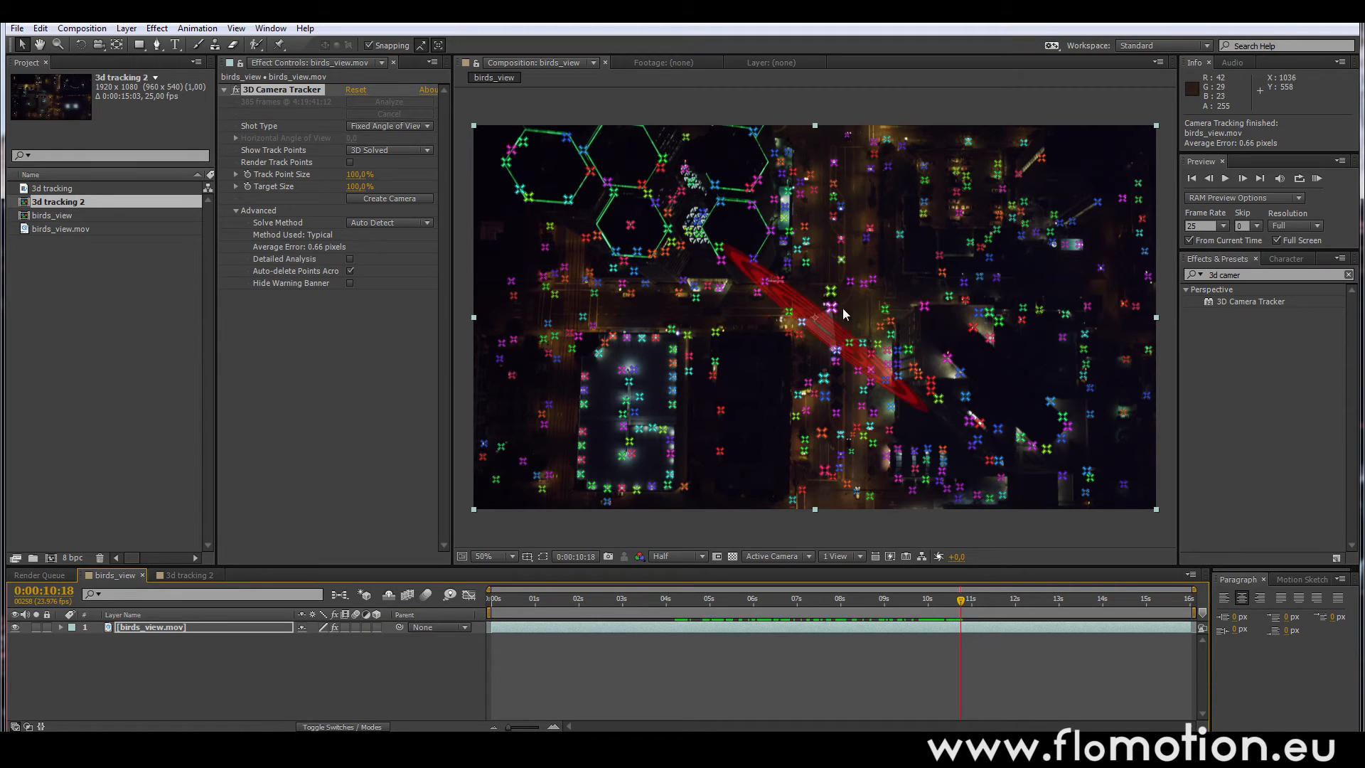
# - At 0:00:10:05, delete a track point on the central street so the camera is solved again
pyautogui.moveTo(961, 603); pyautogui.dragTo(936, 618)
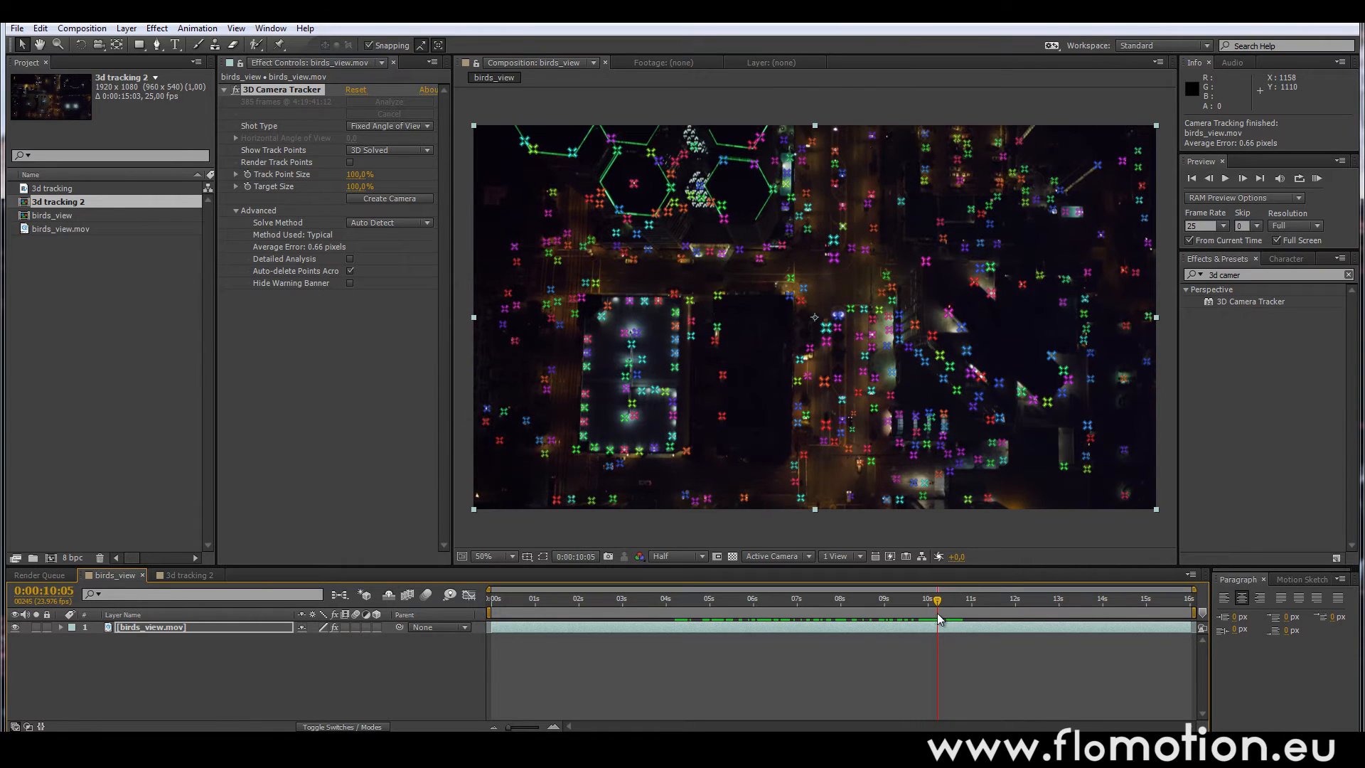
pyautogui.click(826, 337)
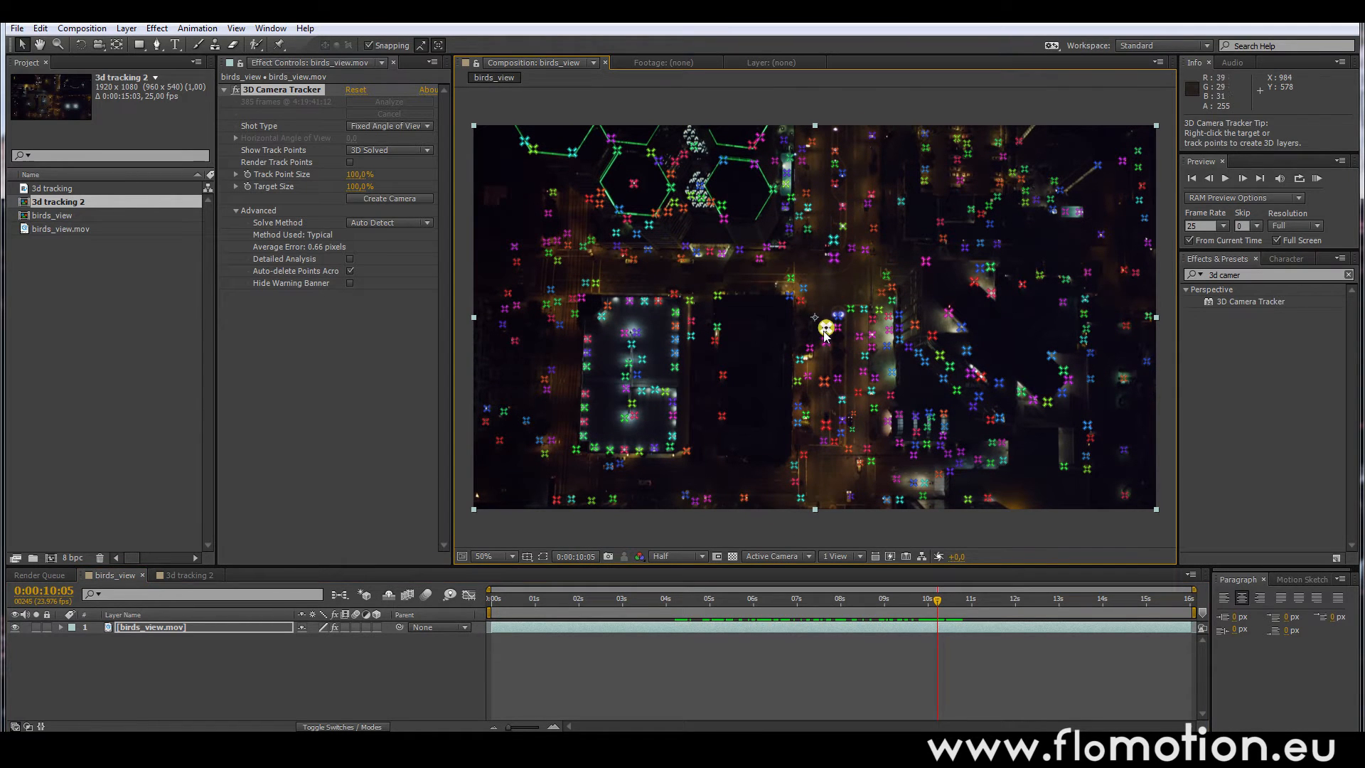
pyautogui.press('Delete')
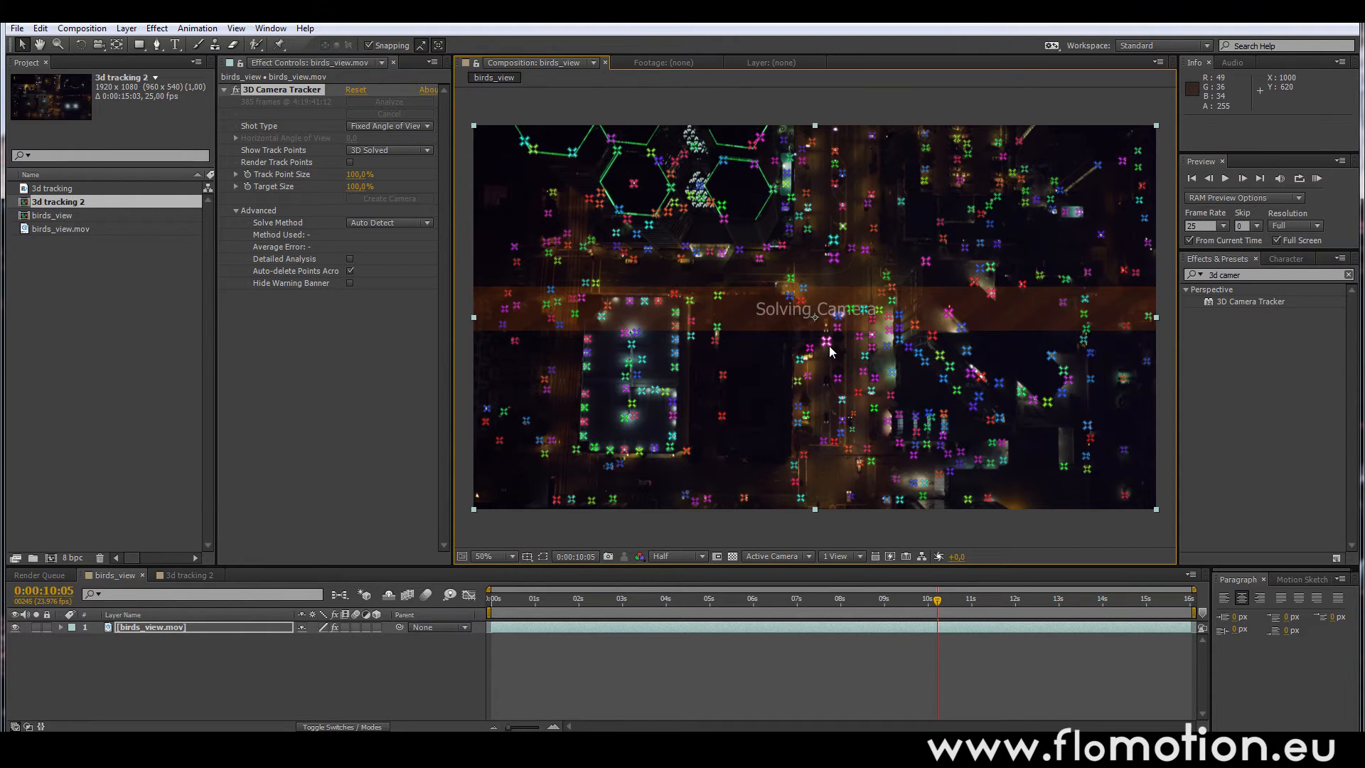
# - Preview birds_view from the start in short stretches to examine how the track points follow the streets and moving cars
pyautogui.moveTo(937, 601); pyautogui.dragTo(489, 608)
pyautogui.press('space')
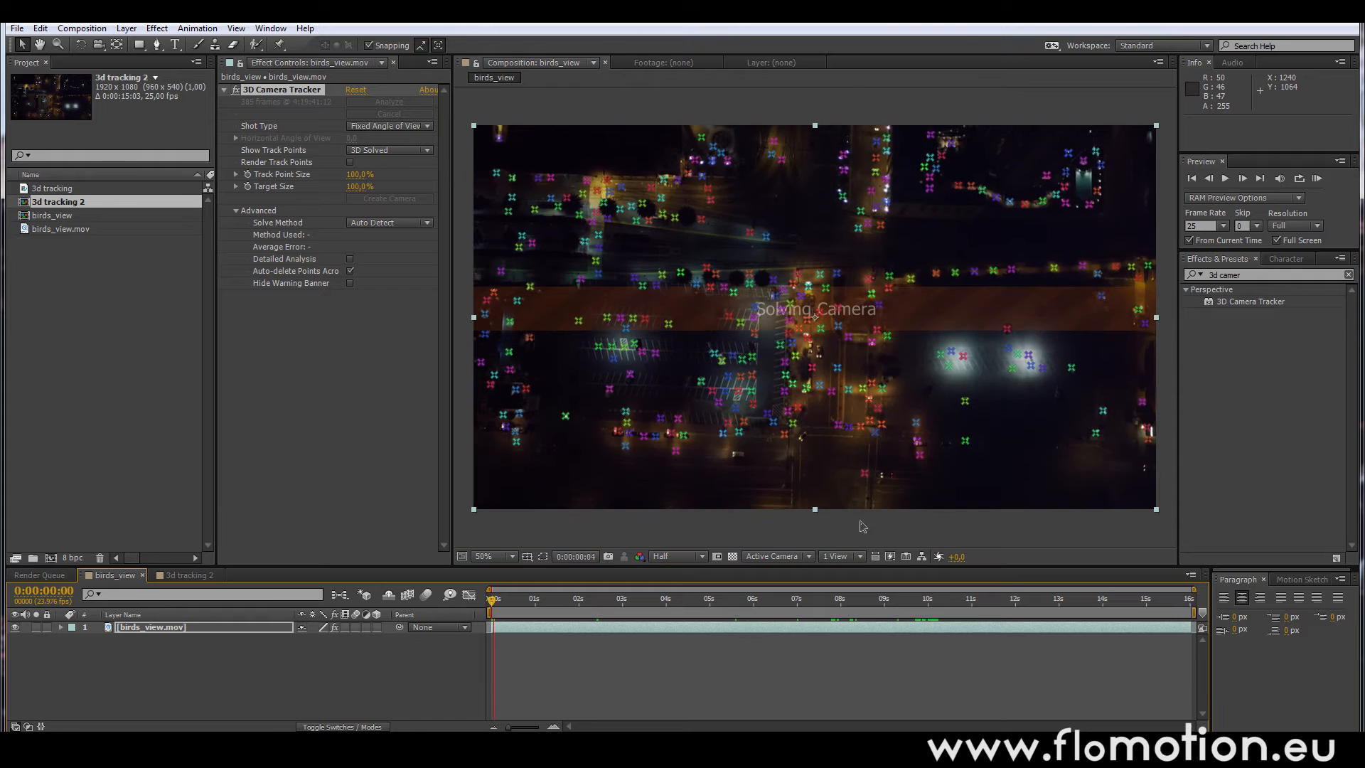
pyautogui.press('space')
pyautogui.click(820, 396)
pyautogui.press('space')
pyautogui.press('space')
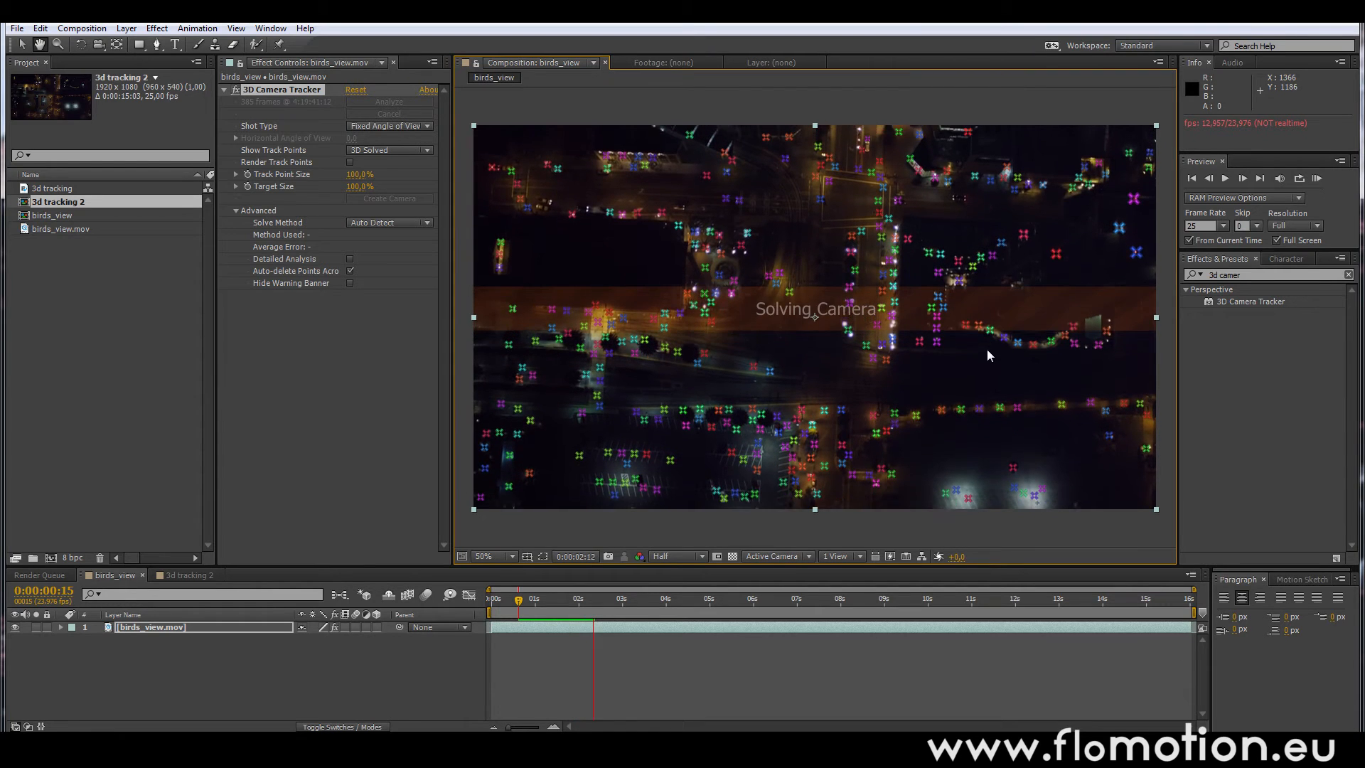
pyautogui.press('space')
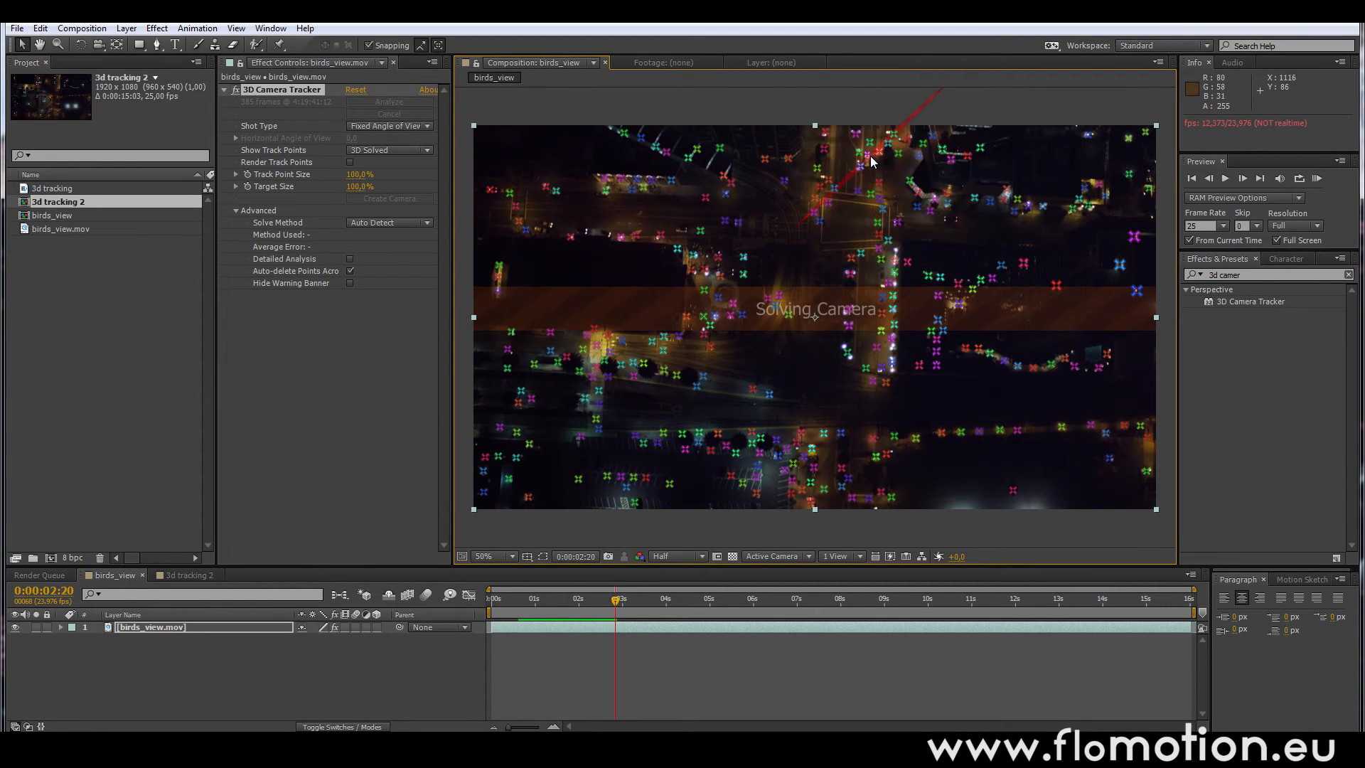
pyautogui.press('space')
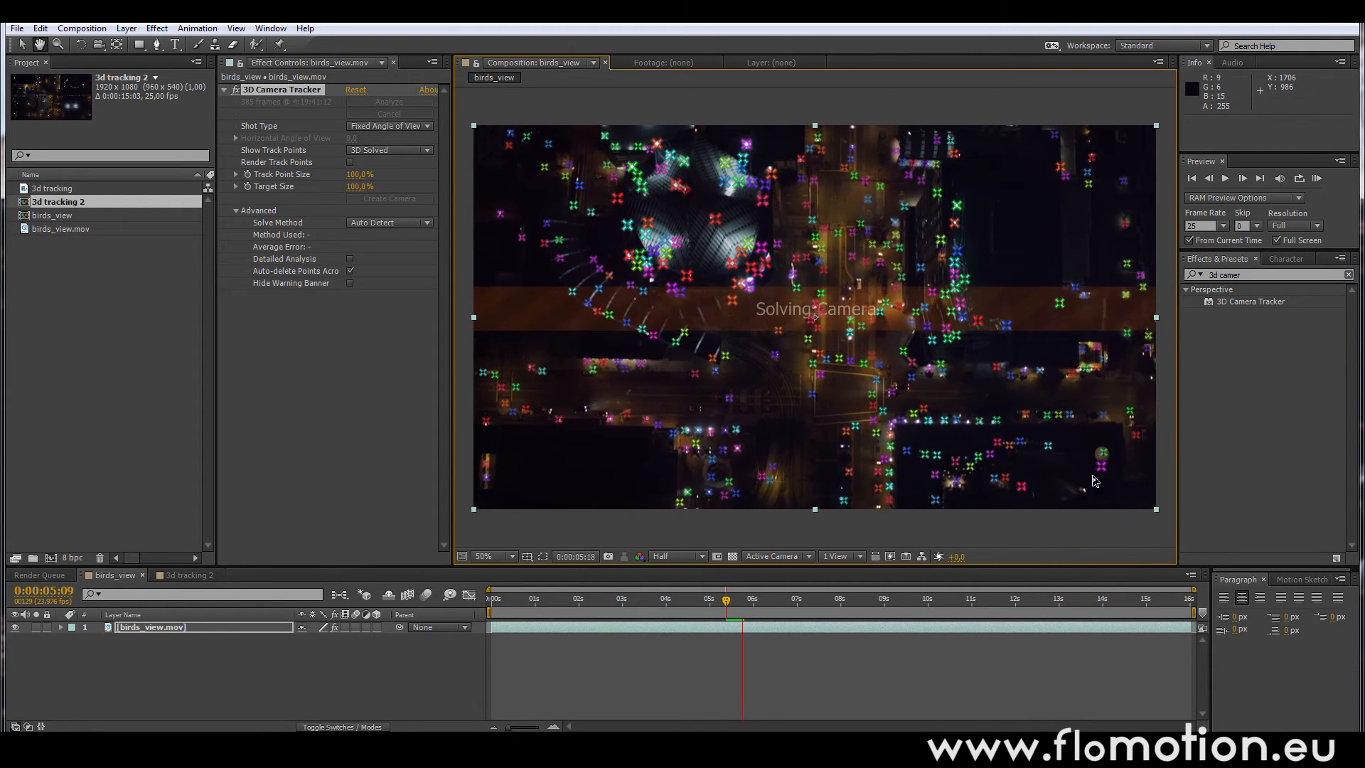
pyautogui.press('space')
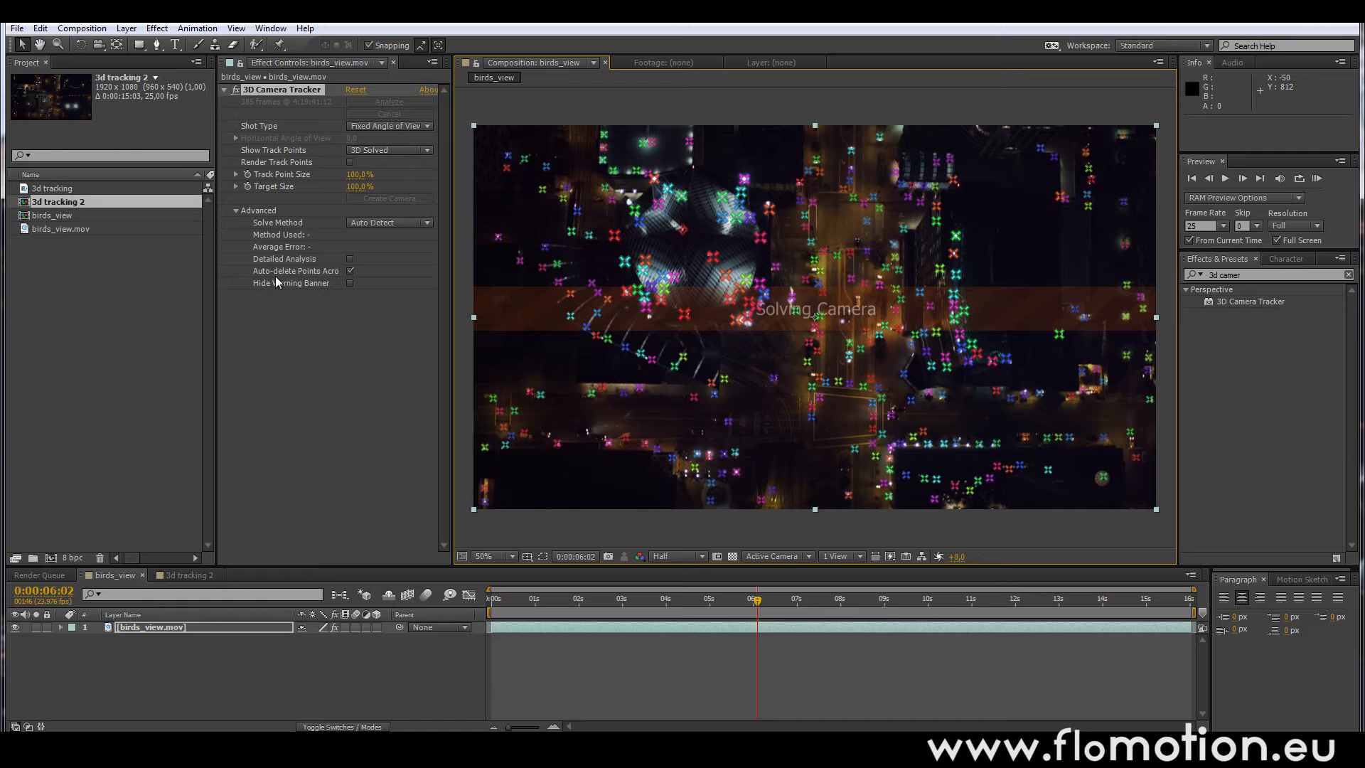
# - Widen the effect settings area and review the Shot Type options, keeping Fixed Angle of View
pyautogui.click(450, 292)
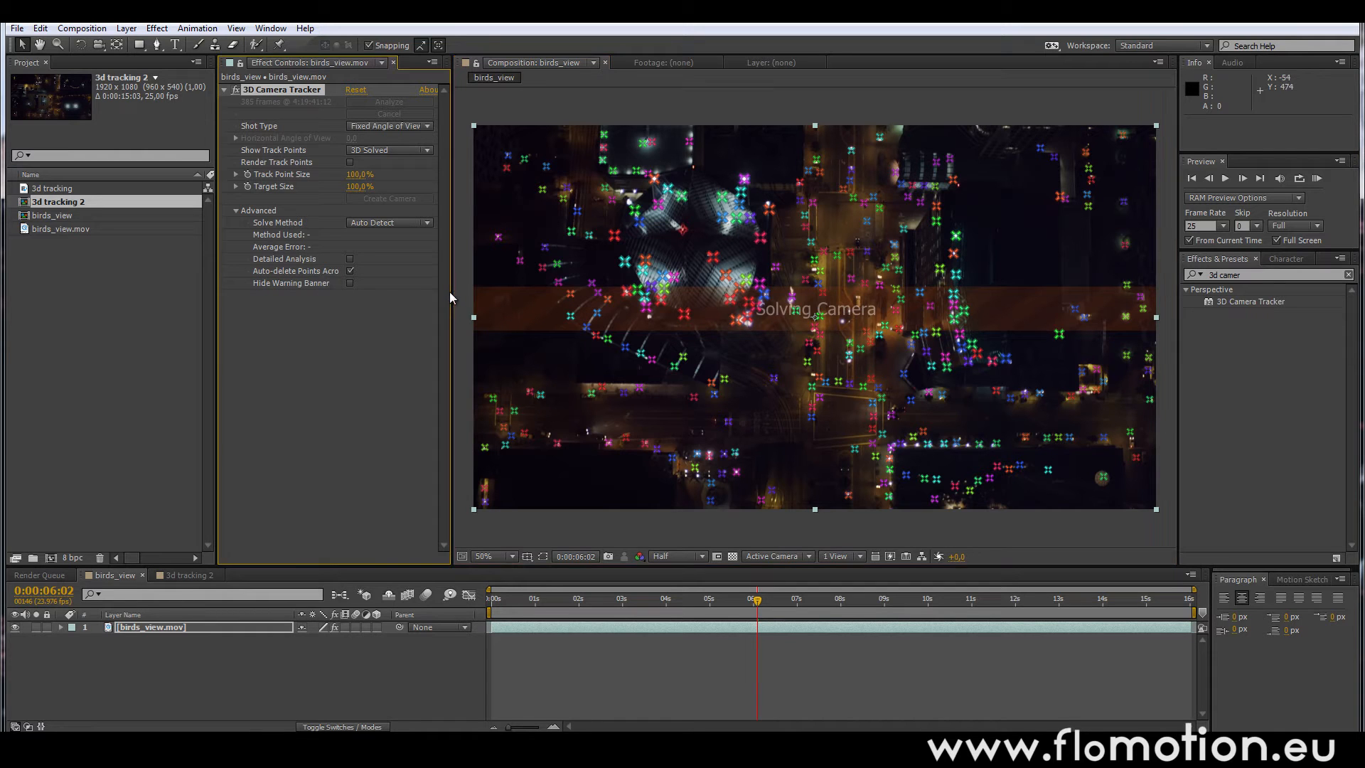
pyautogui.moveTo(452, 292); pyautogui.dragTo(555, 310)
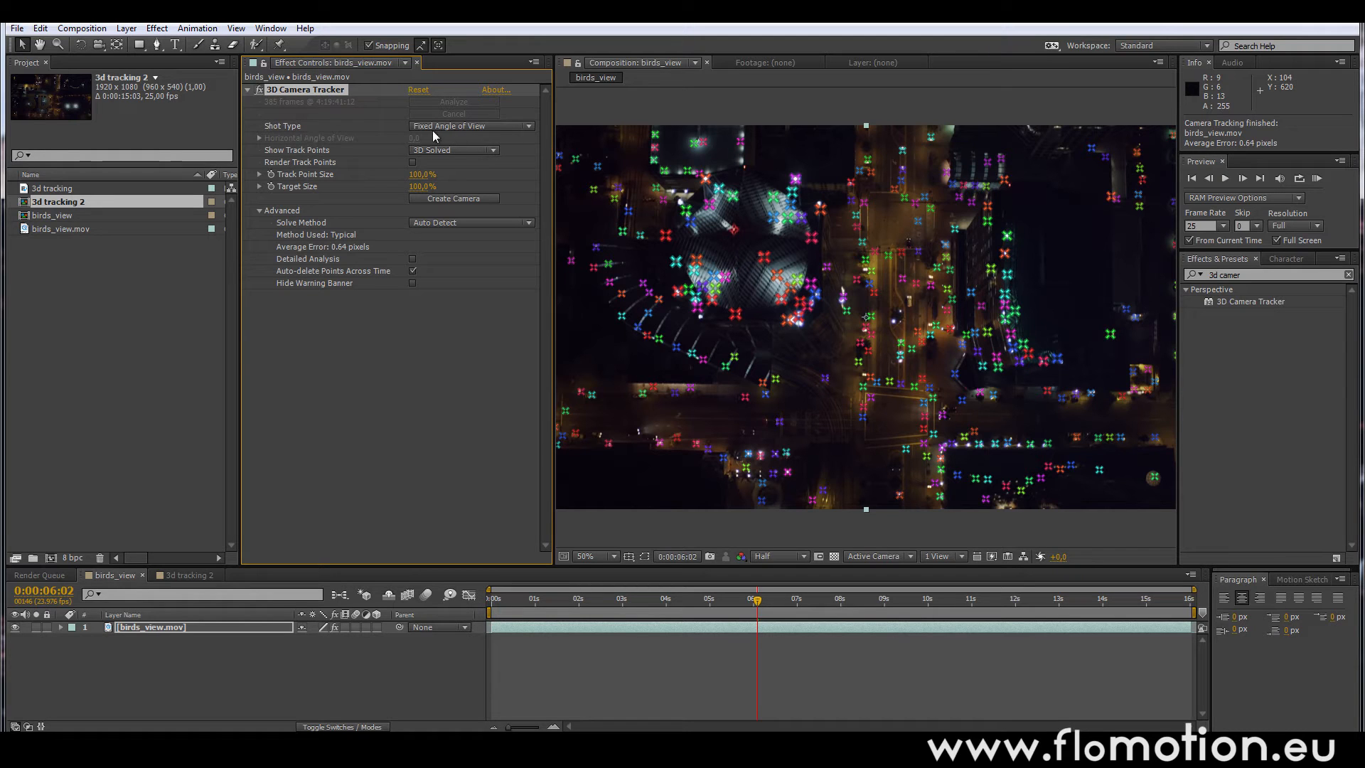
pyautogui.click(483, 126)
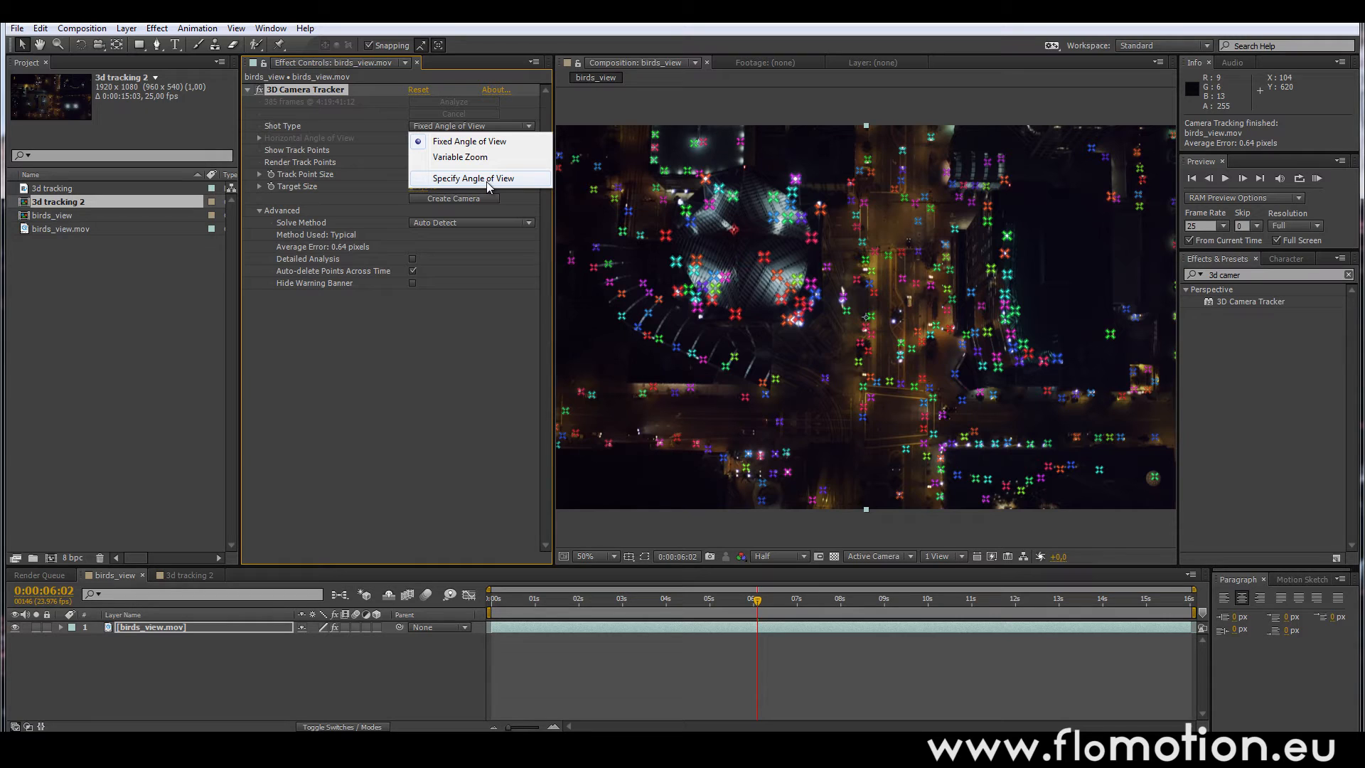
pyautogui.click(478, 143)
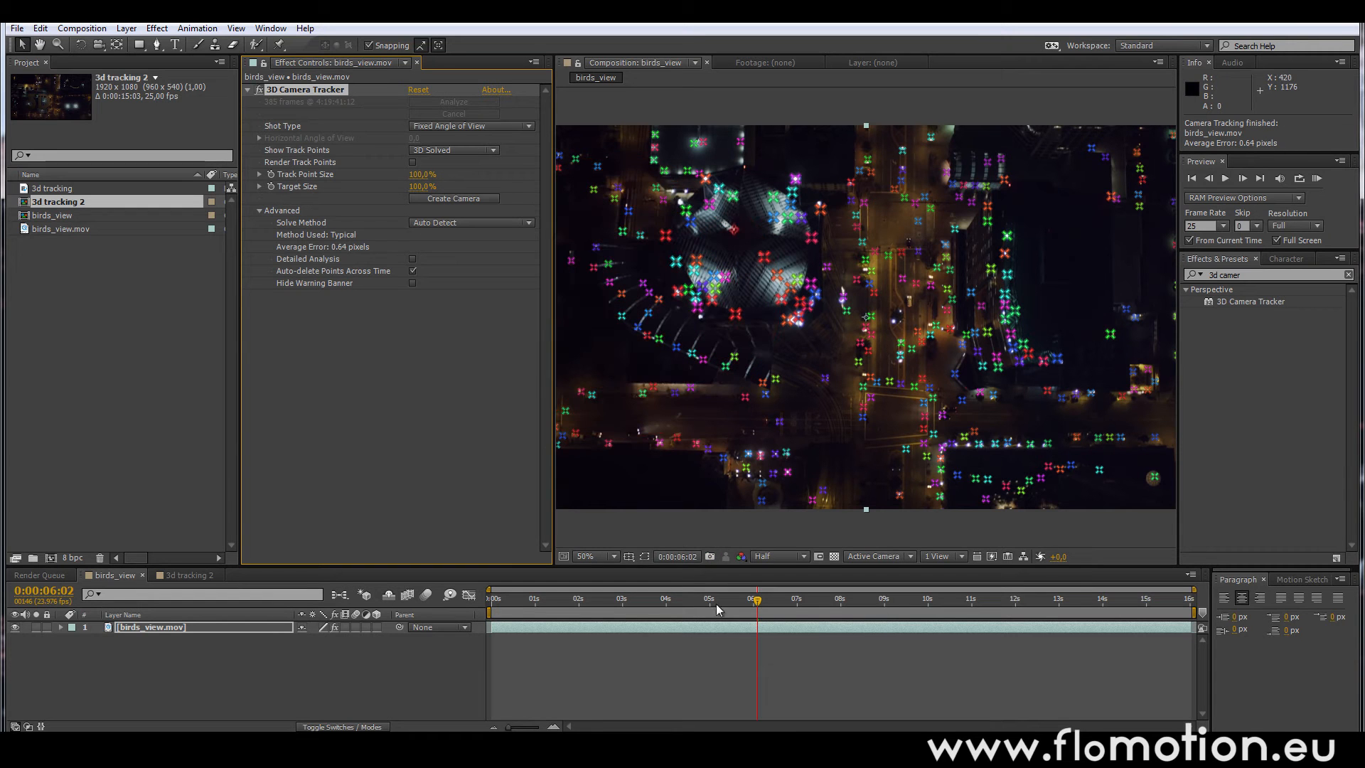
# - Show the camera tracker's points as 2D Source and enlarge the Track Point Size to 290%
pyautogui.moveTo(757, 602); pyautogui.dragTo(783, 608)
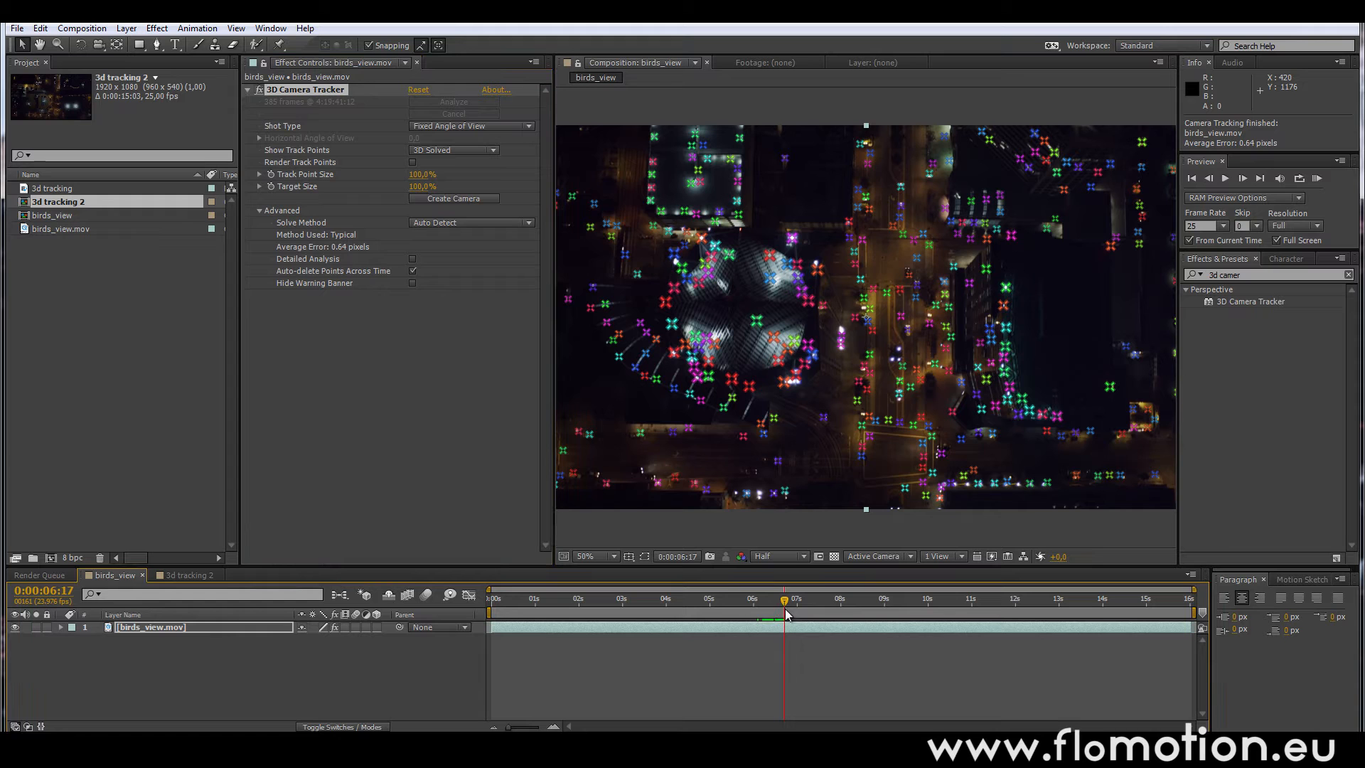
pyautogui.moveTo(423, 174); pyautogui.dragTo(452, 177)
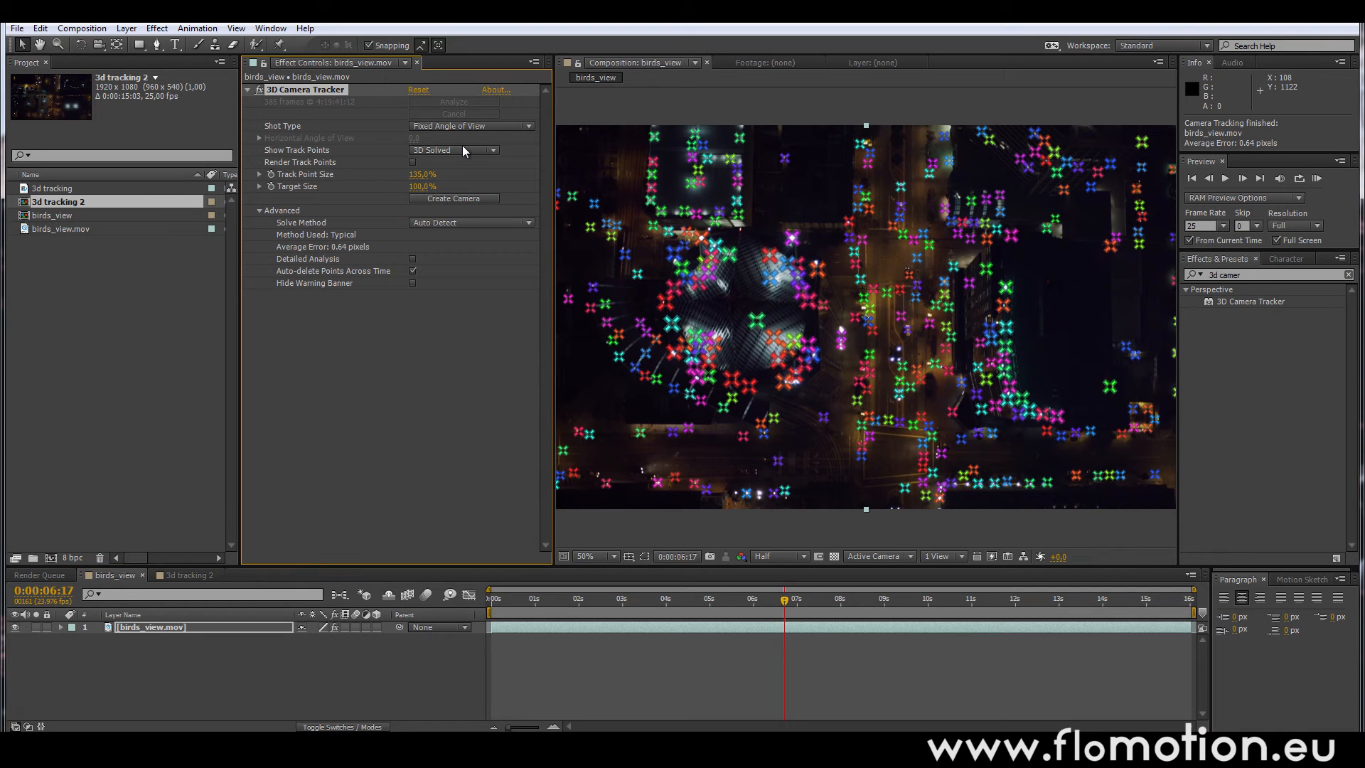
pyautogui.click(466, 150)
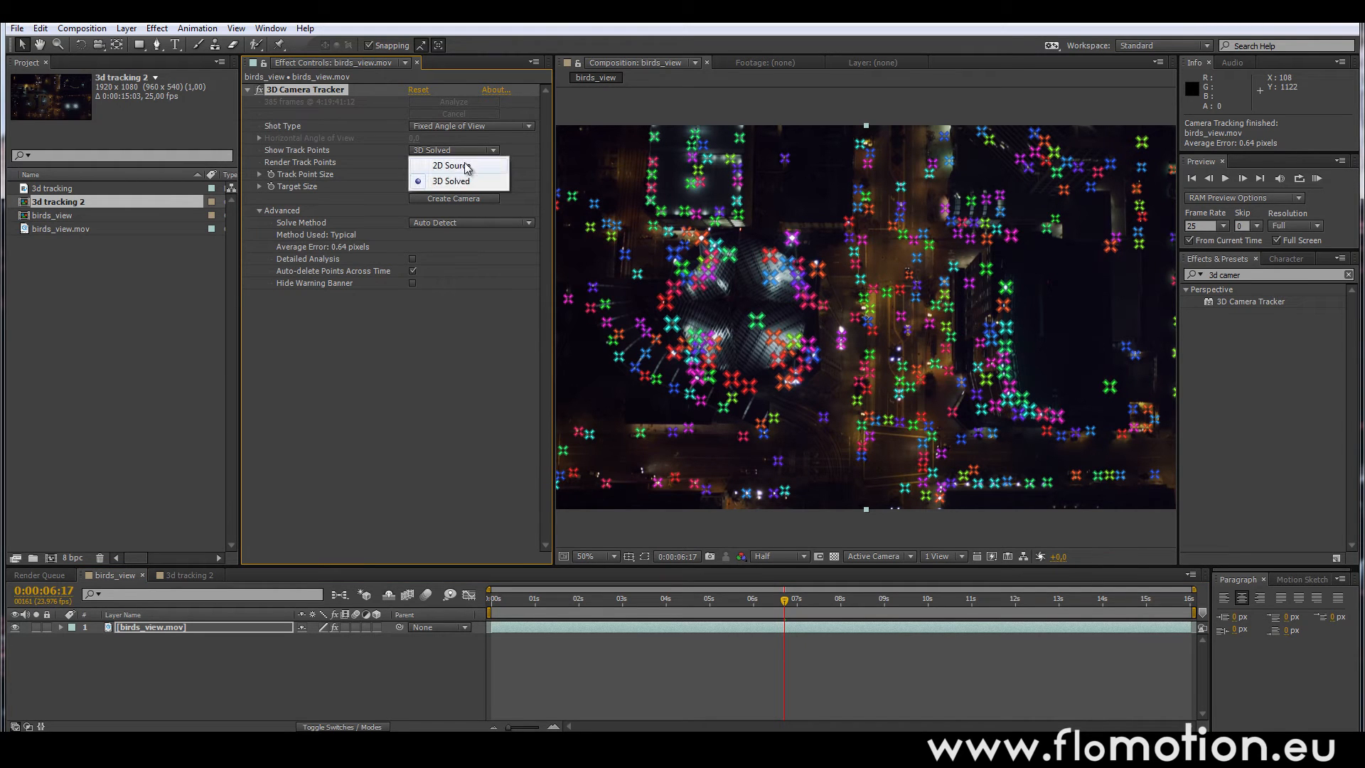
pyautogui.click(466, 165)
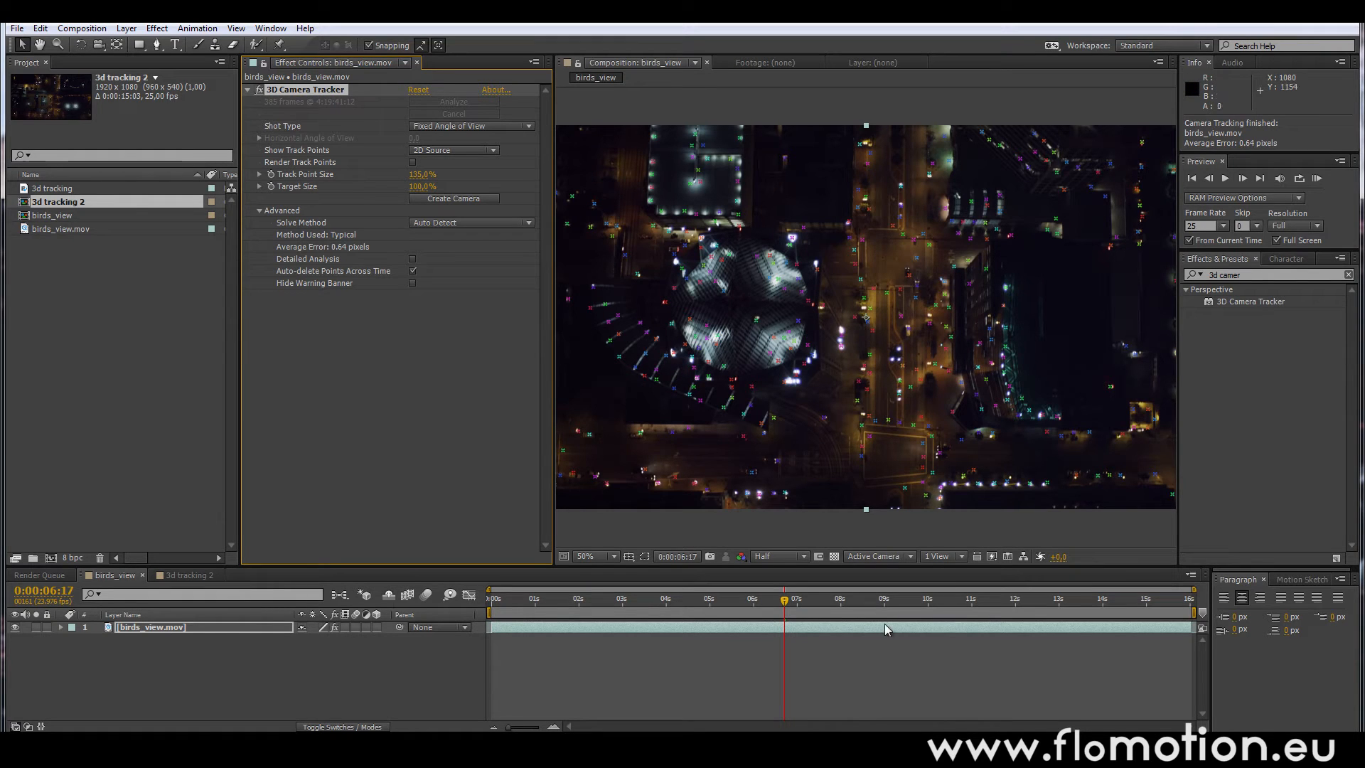
pyautogui.moveTo(784, 600); pyautogui.dragTo(835, 603)
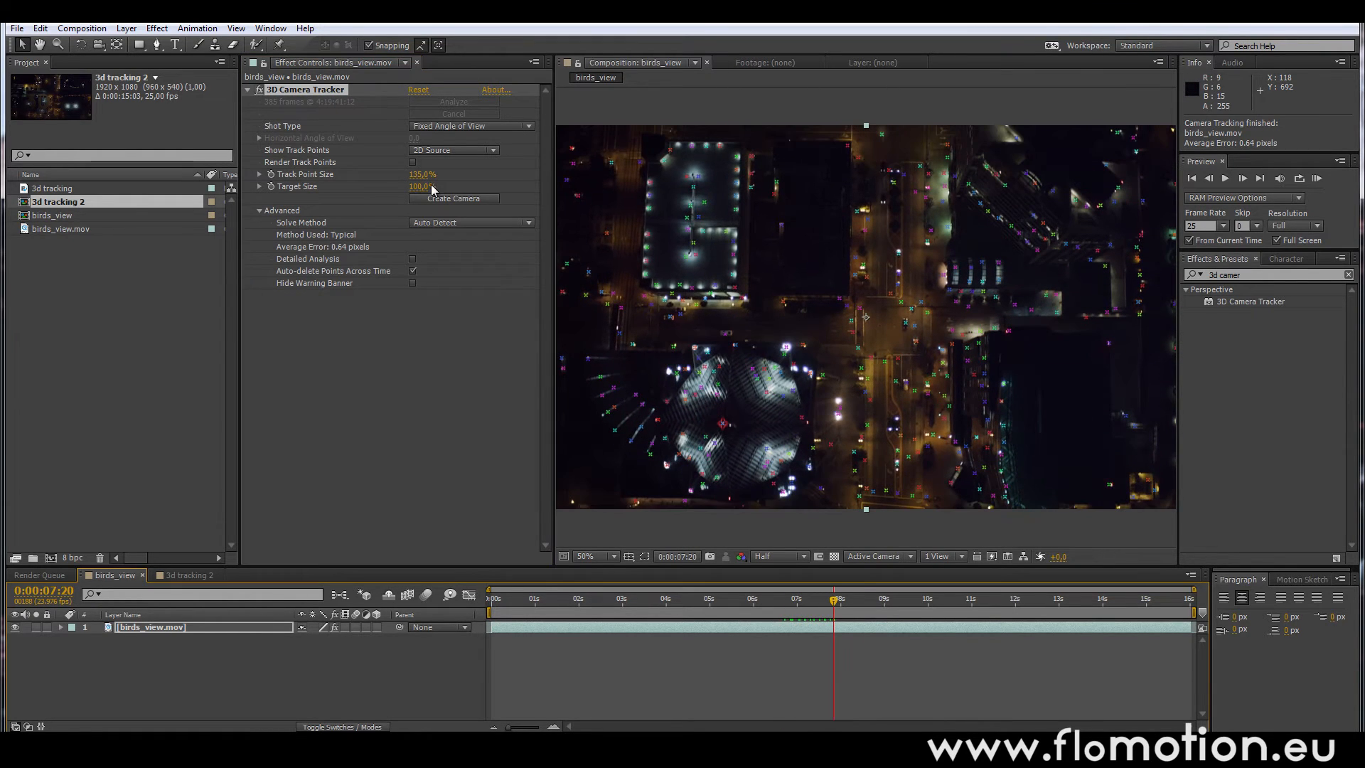
pyautogui.moveTo(422, 174); pyautogui.dragTo(430, 175)
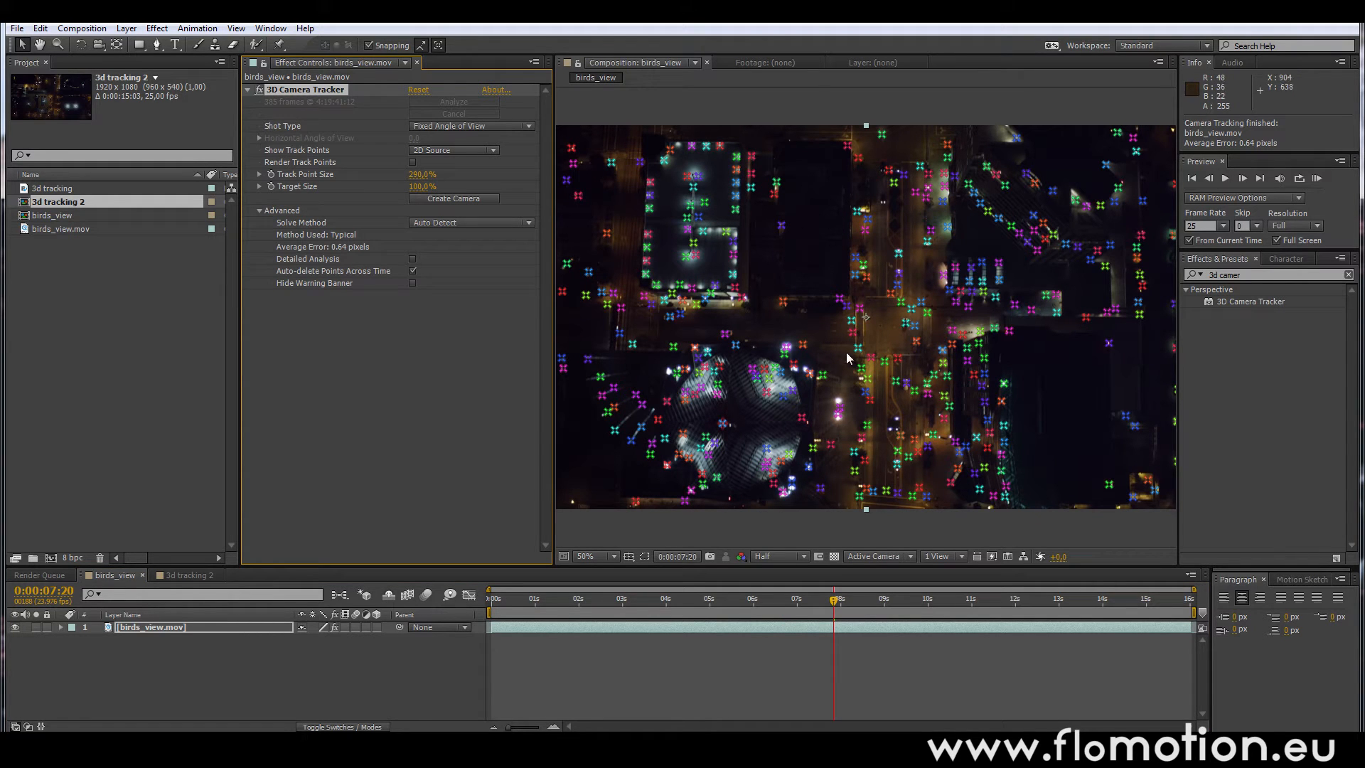
# - At 0:00:07:22, delete a track point on the domed building's roof
pyautogui.moveTo(836, 610)
pyautogui.mouseDown()
pyautogui.moveTo(885, 611)
pyautogui.moveTo(822, 614)
pyautogui.moveTo(839, 610)
pyautogui.mouseUp()
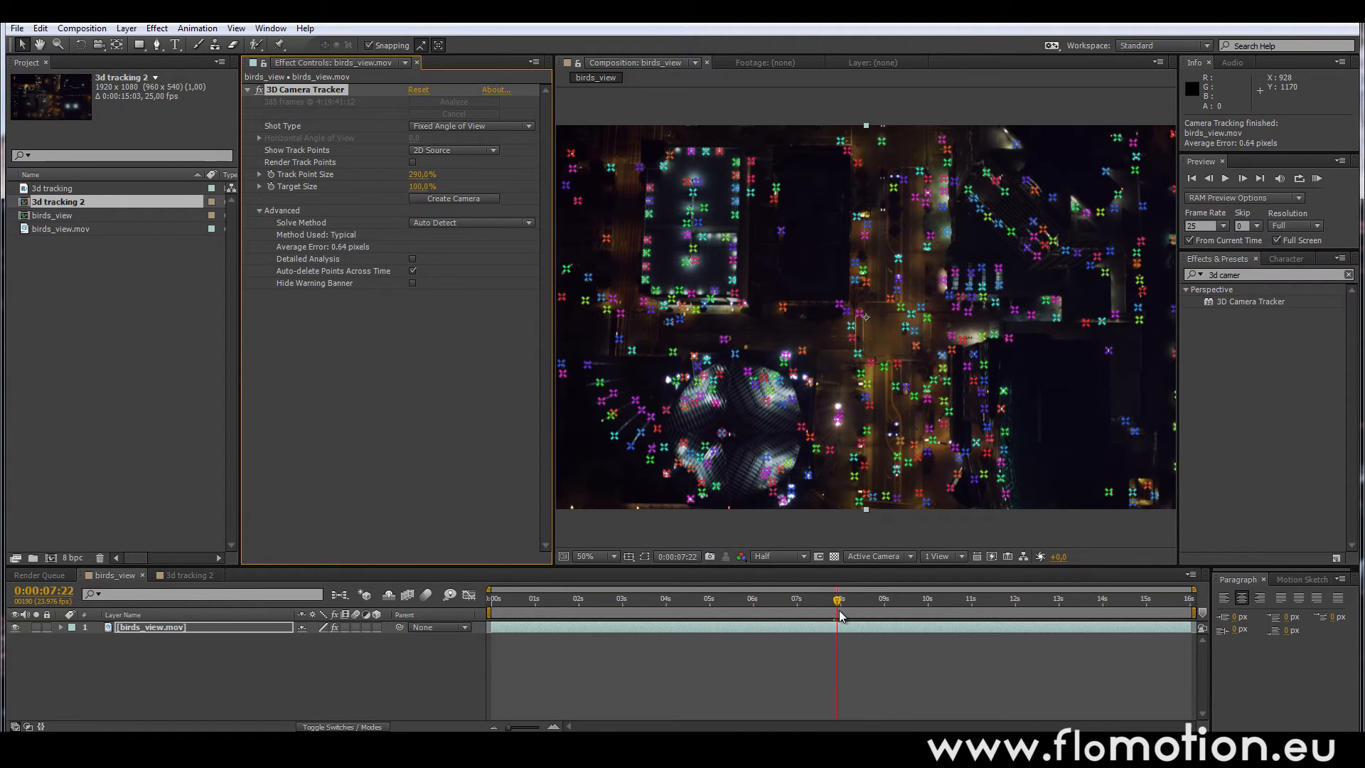
pyautogui.click(747, 372)
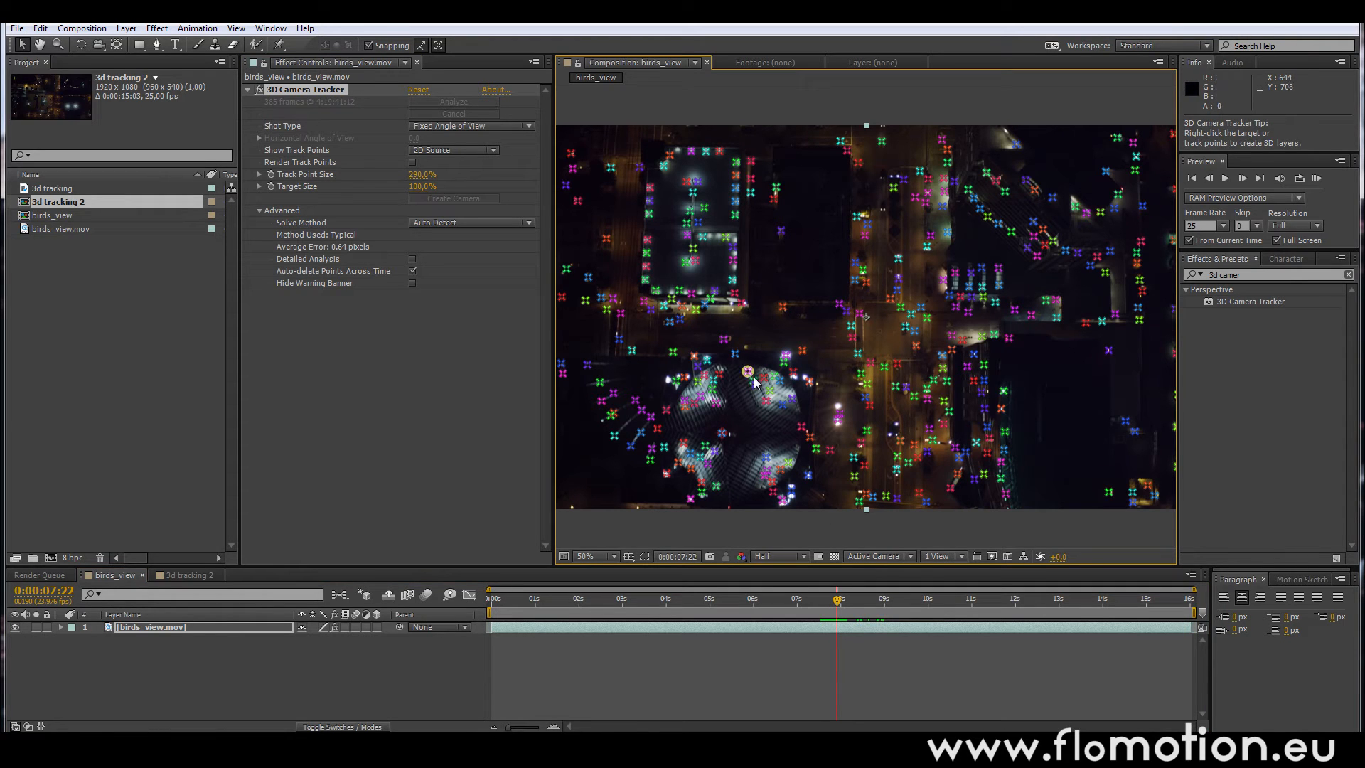
pyautogui.press('Delete')
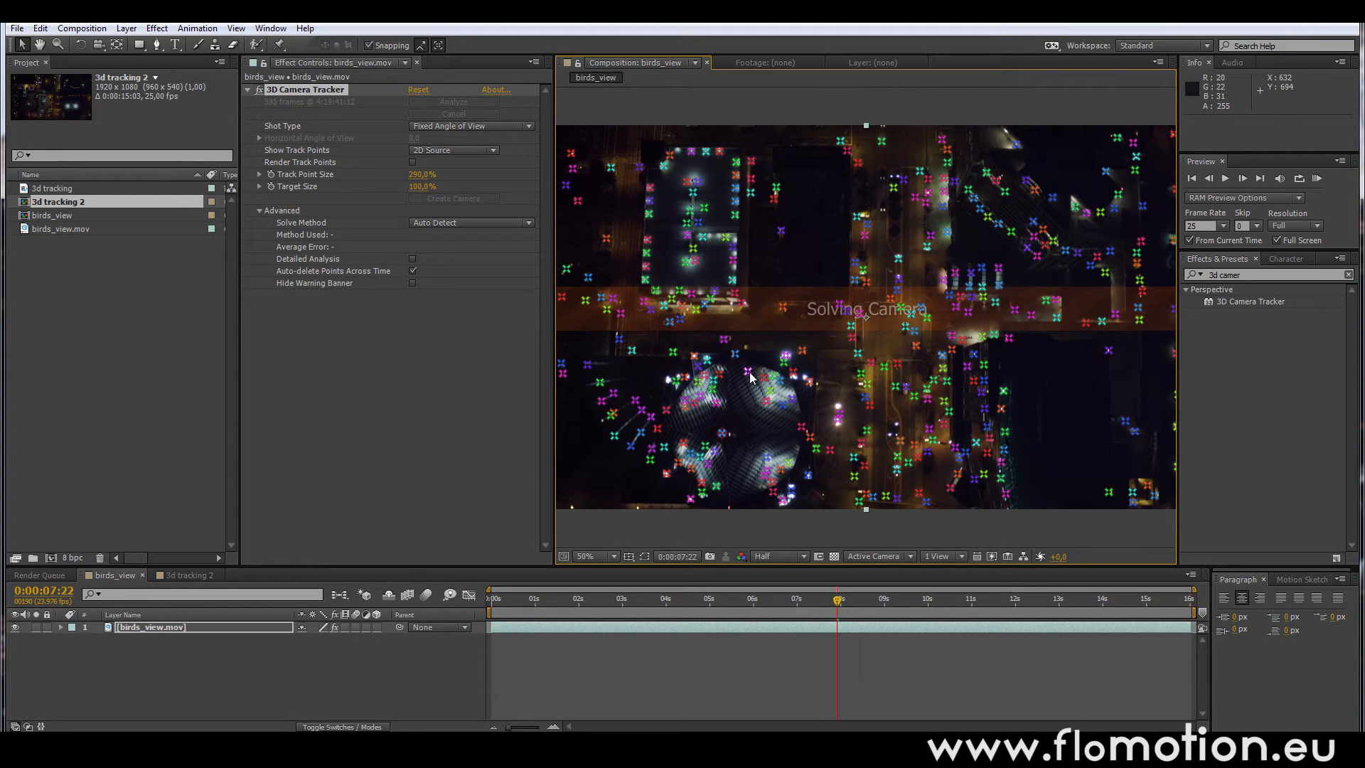
# - Check the Solve Method options, keeping Auto Detect, and create the camera from the solved 3D Camera Tracker effect
pyautogui.click(319, 97)
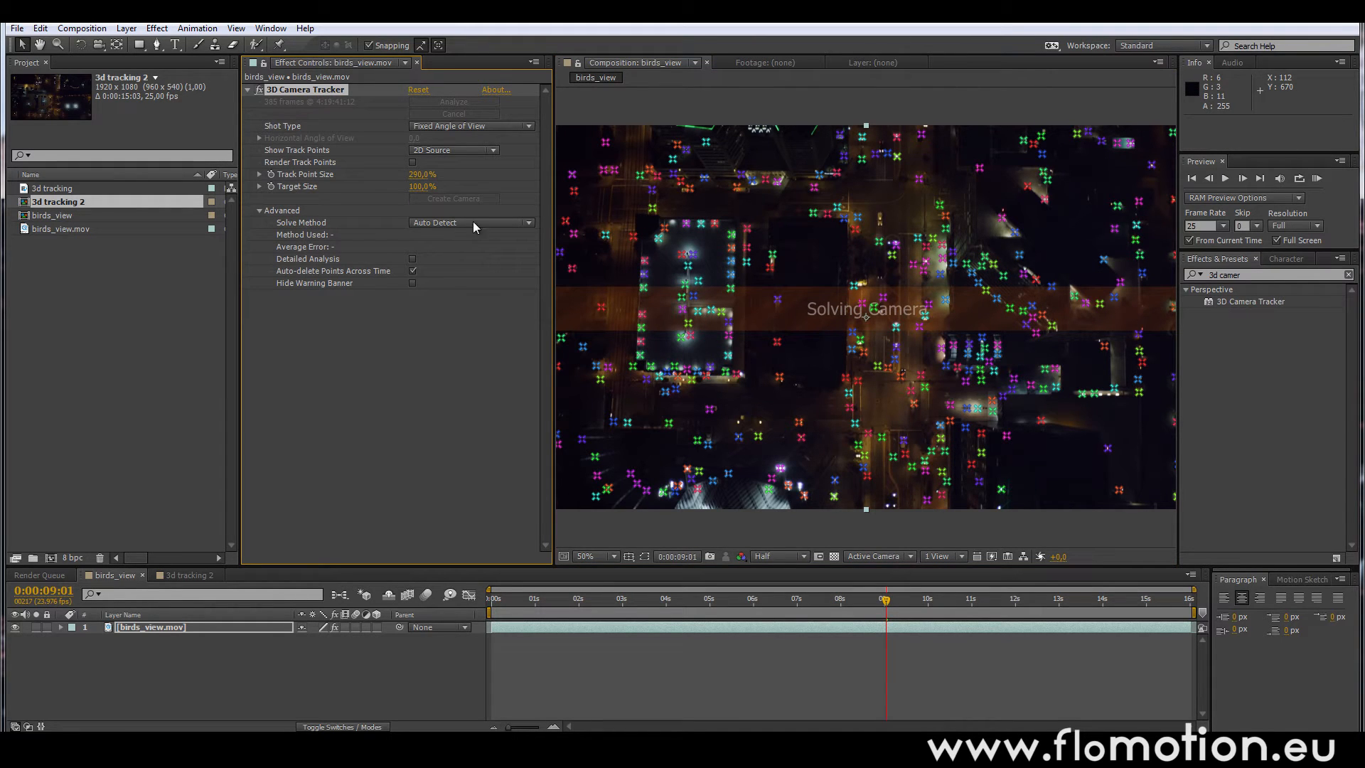
pyautogui.click(497, 224)
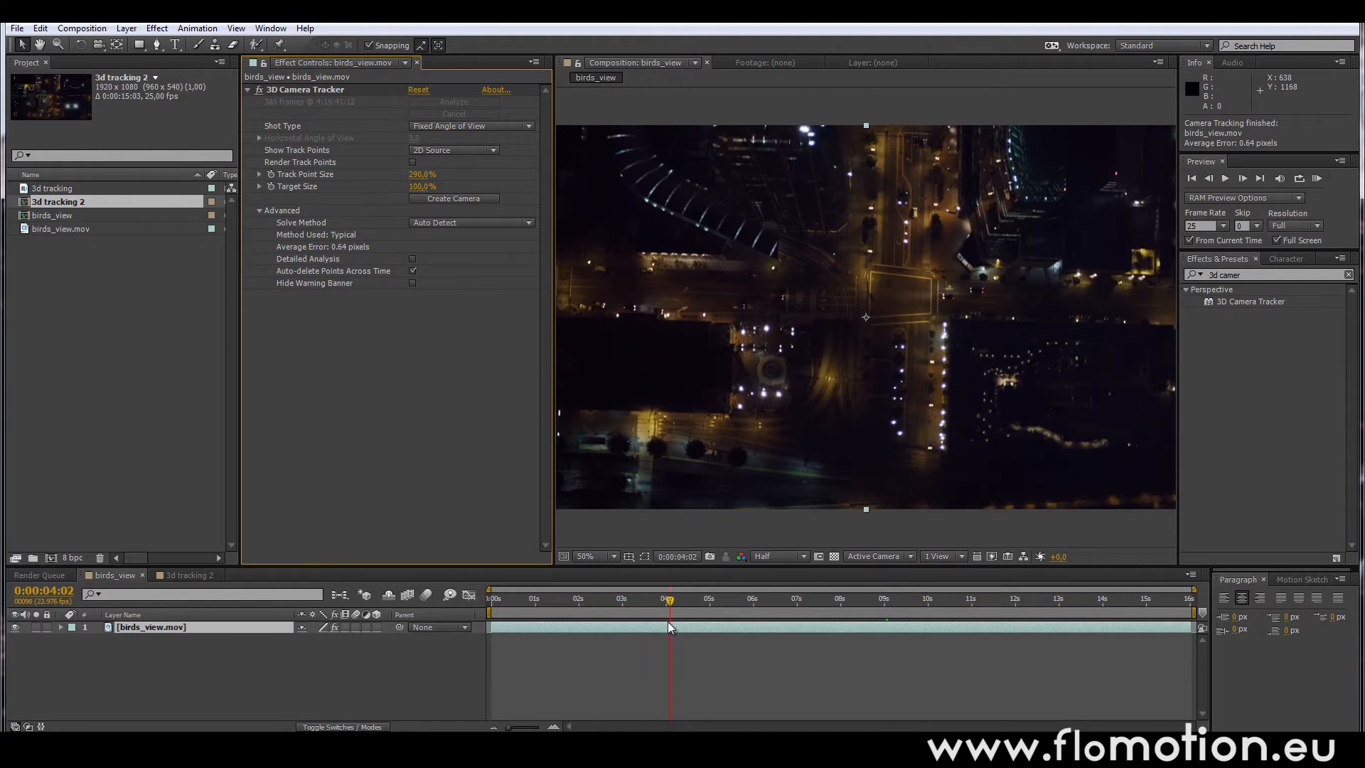
pyautogui.moveTo(668, 622); pyautogui.dragTo(665, 622)
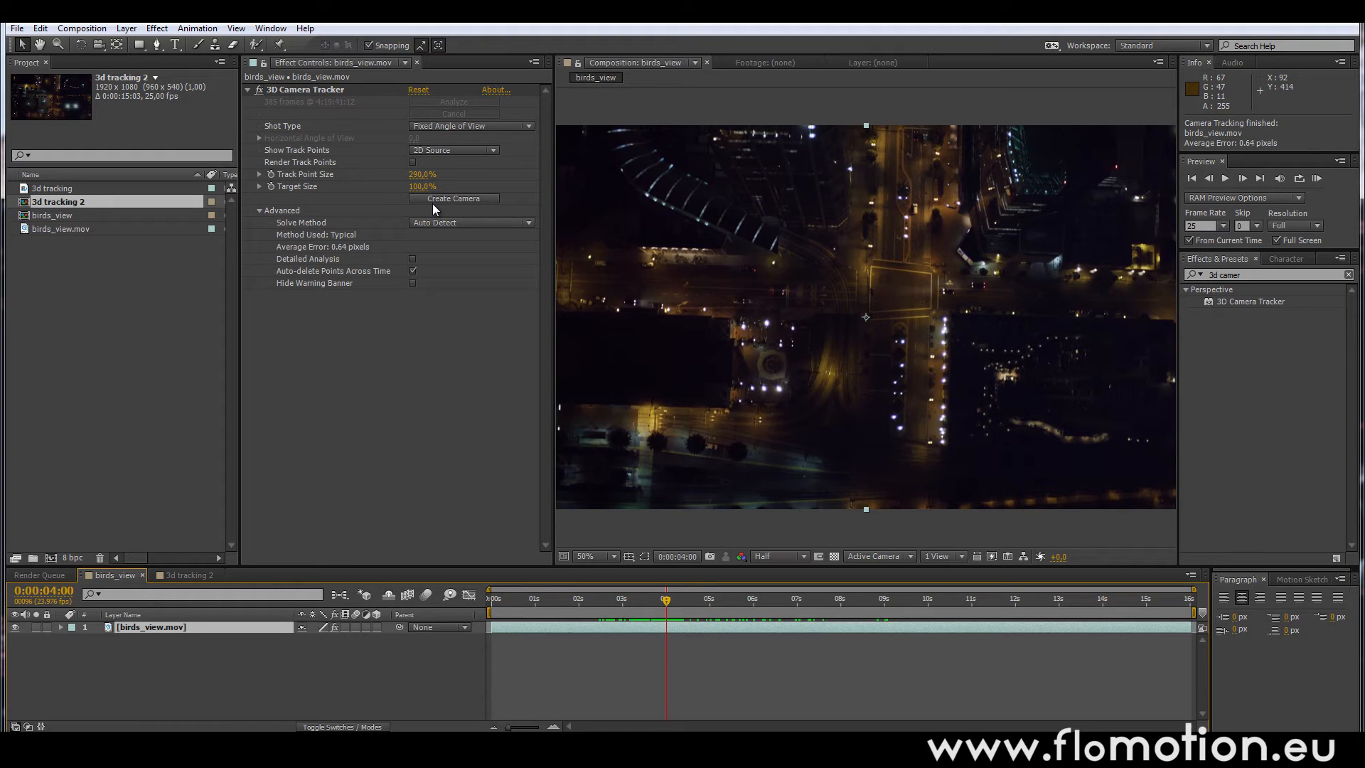
pyautogui.click(462, 199)
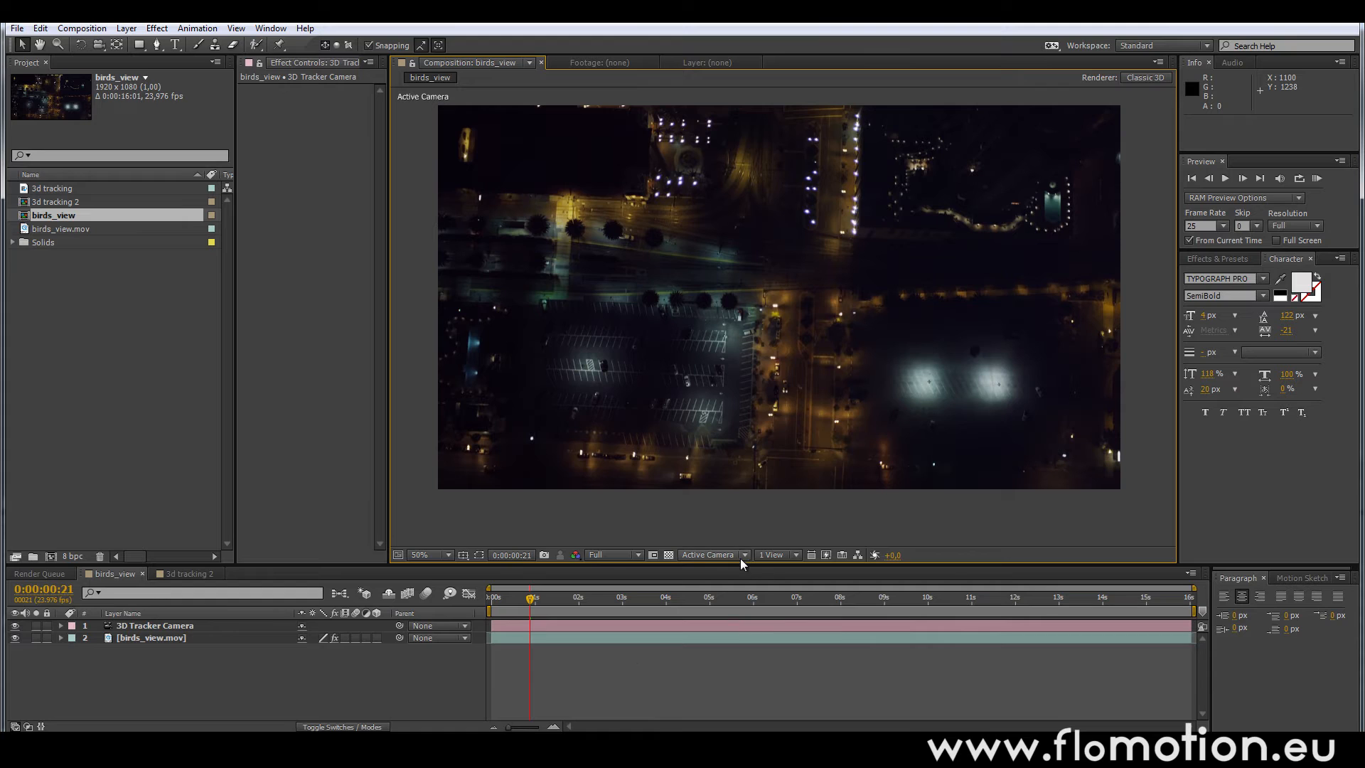
# - Switch birds_view to the Front view, select the 3D Tracker Camera layer and examine the camera's motion path
pyautogui.click(740, 557)
pyautogui.click(722, 406)
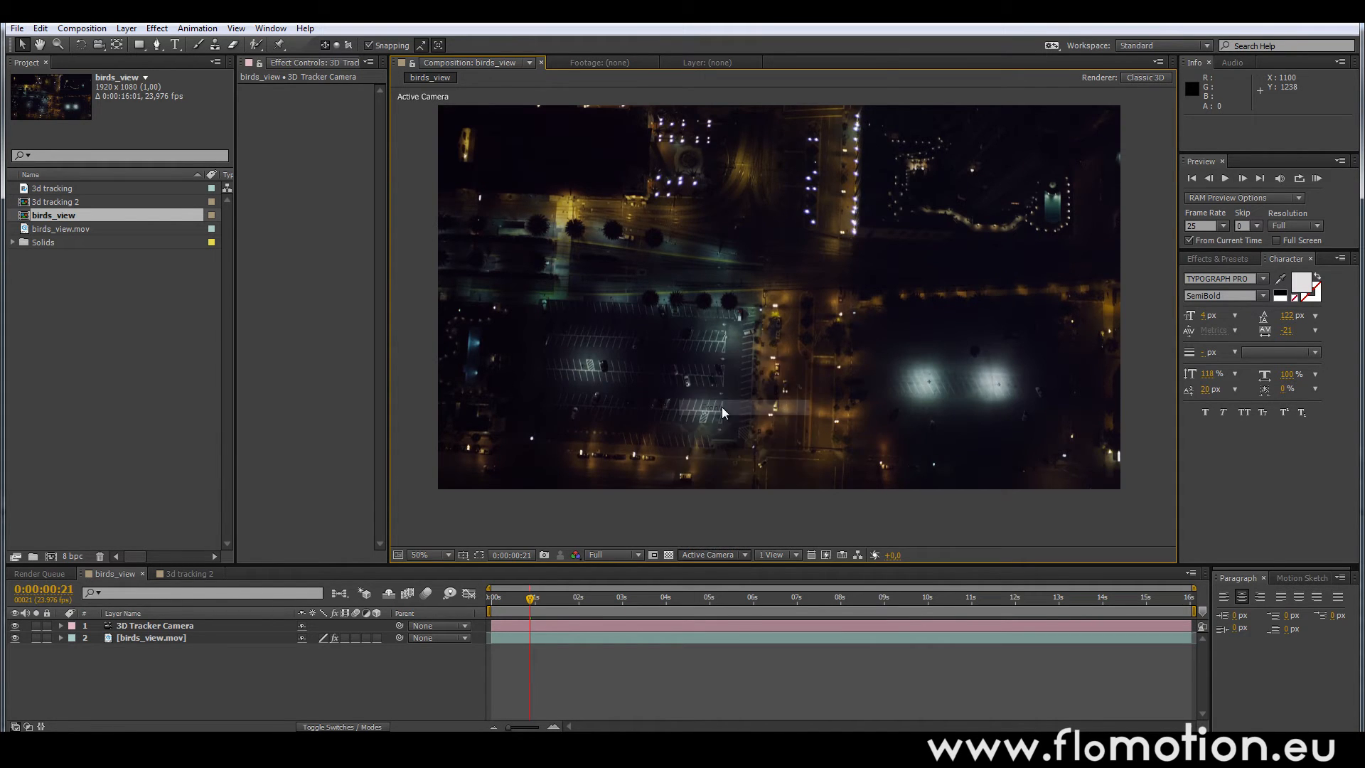
pyautogui.press('space')
pyautogui.moveTo(865, 325); pyautogui.dragTo(850, 340)
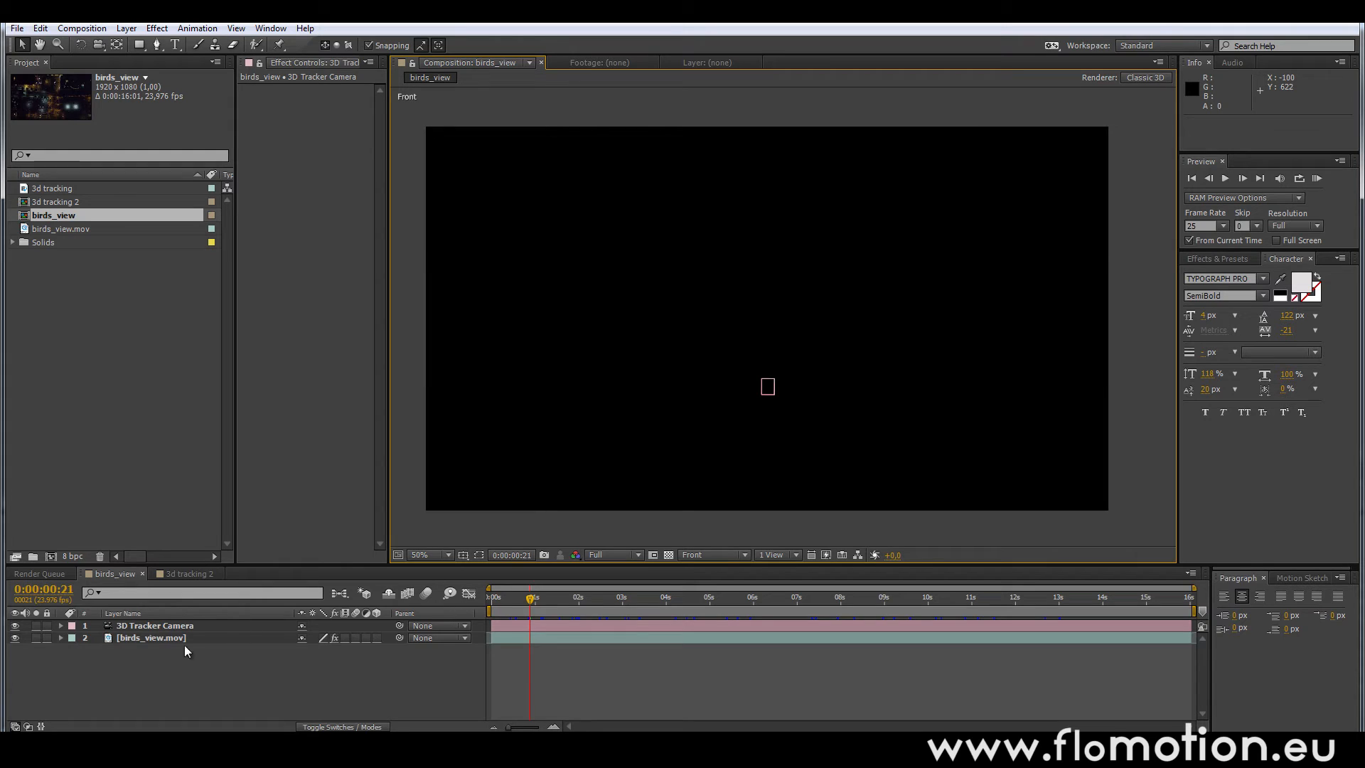
pyautogui.click(168, 627)
pyautogui.press('space')
pyautogui.moveTo(889, 378); pyautogui.dragTo(889, 347)
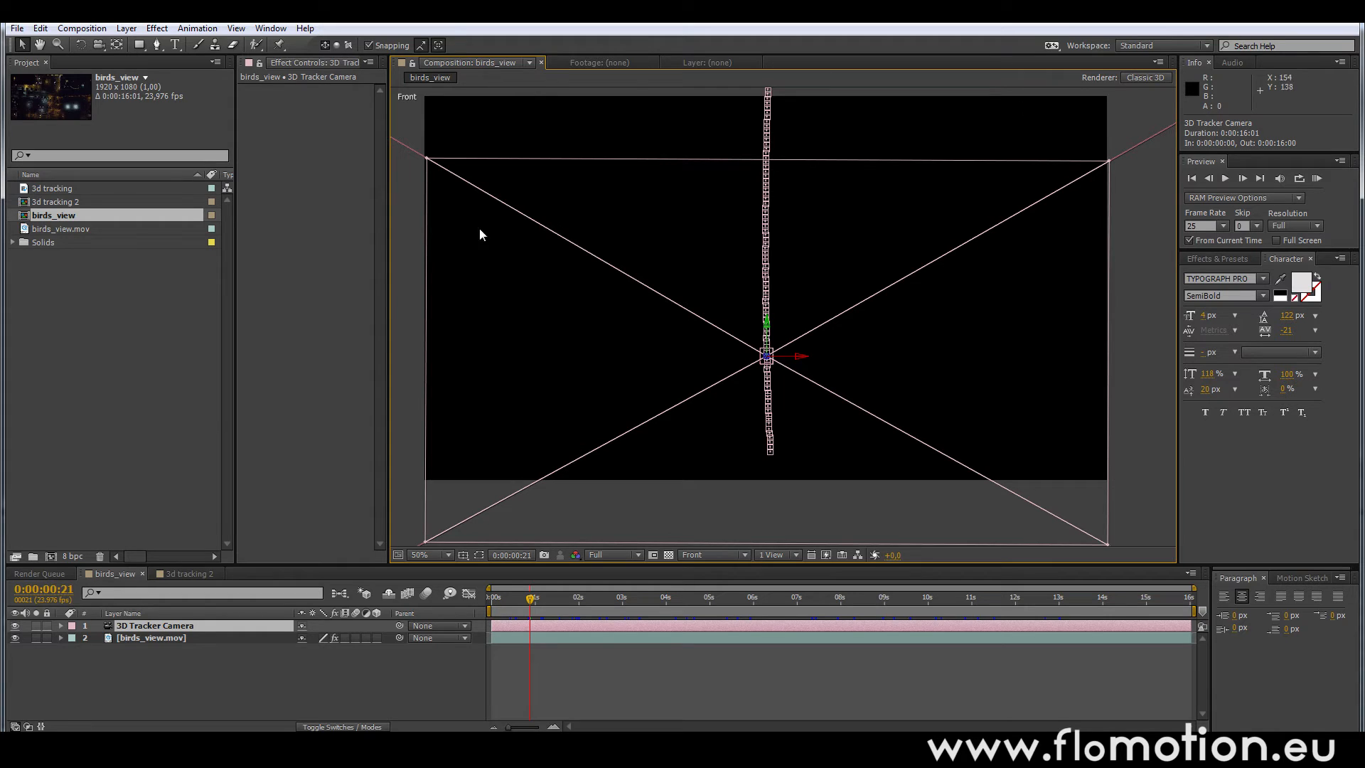
pyautogui.scroll(-1, 882, 298)
pyautogui.press('space')
pyautogui.moveTo(882, 307); pyautogui.dragTo(828, 433)
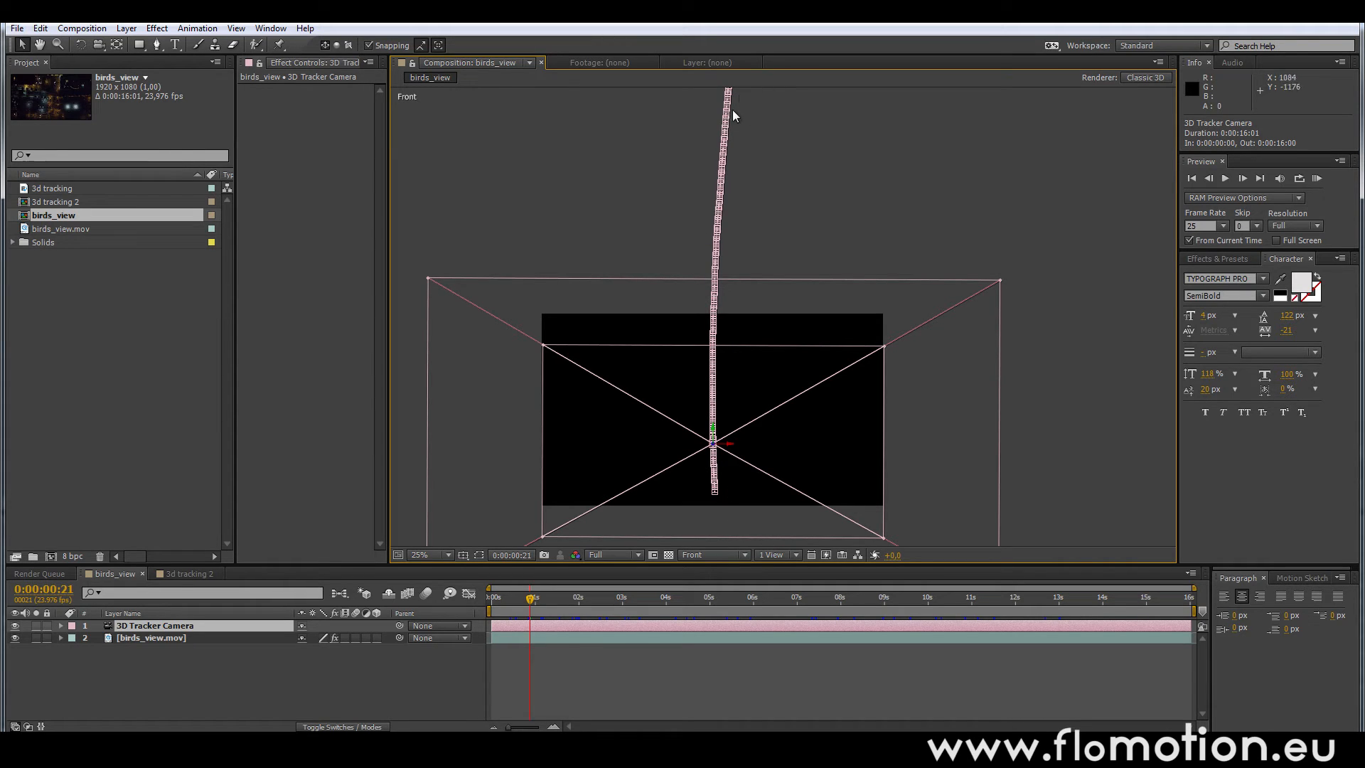
pyautogui.moveTo(535, 609); pyautogui.dragTo(696, 573)
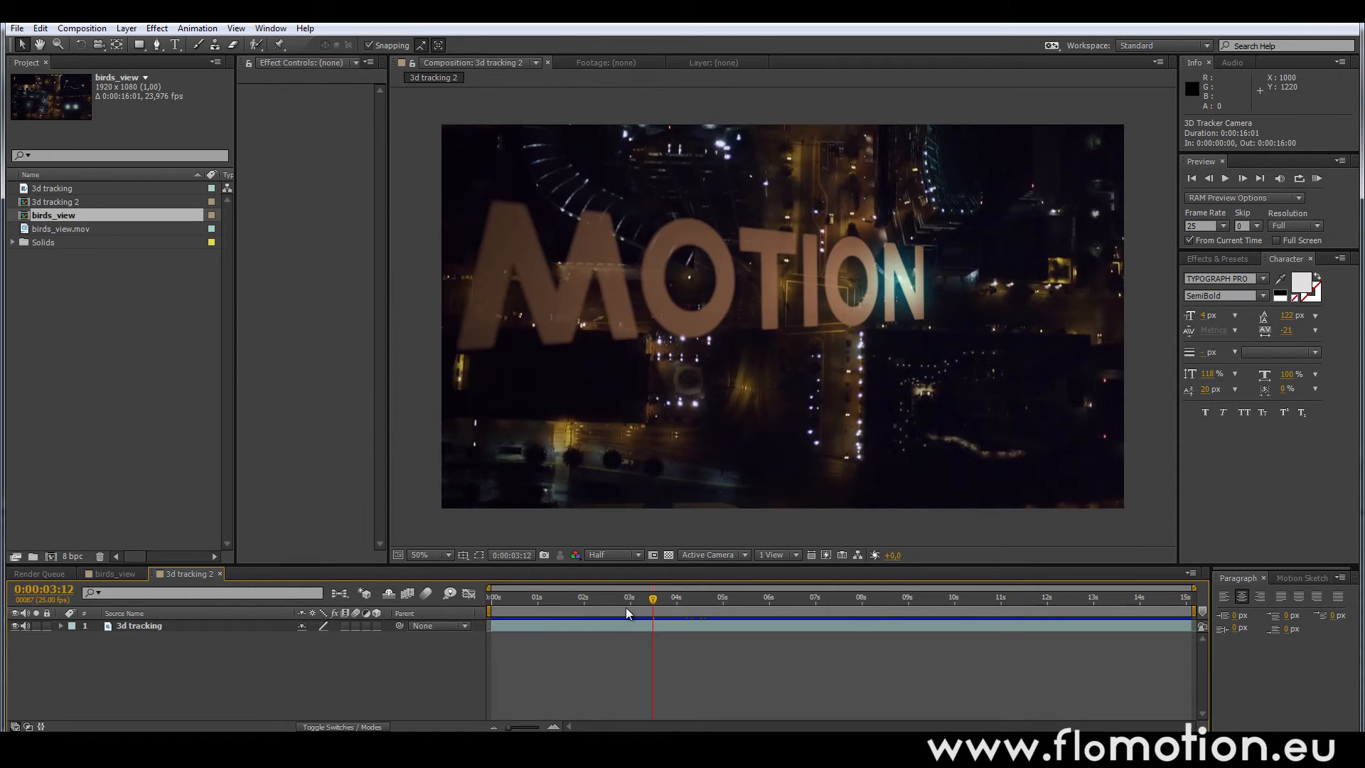
# - Scrub through the titles in the 3d tracking 2 composition, and return birds_view to the Active Camera view
pyautogui.moveTo(576, 607); pyautogui.dragTo(910, 614)
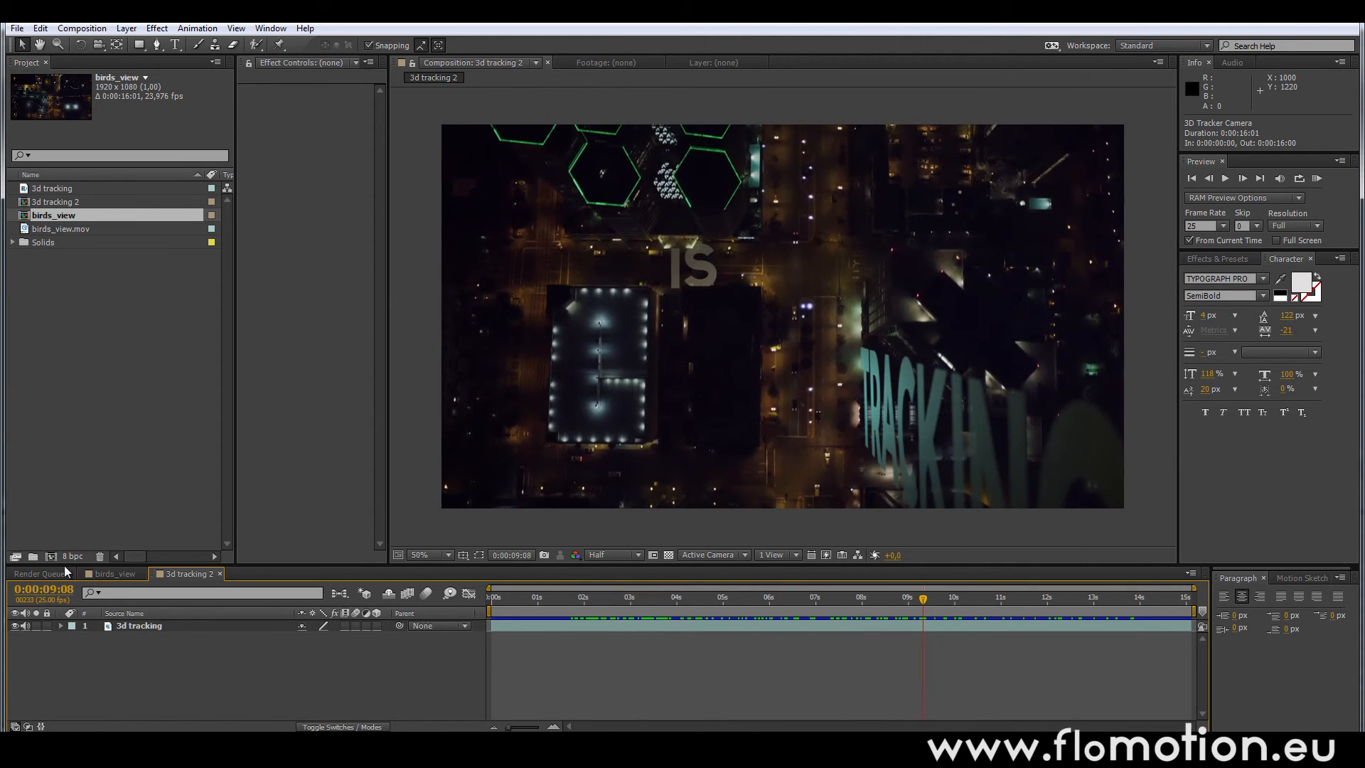
pyautogui.click(113, 573)
pyautogui.moveTo(695, 597); pyautogui.dragTo(684, 601)
pyautogui.click(716, 556)
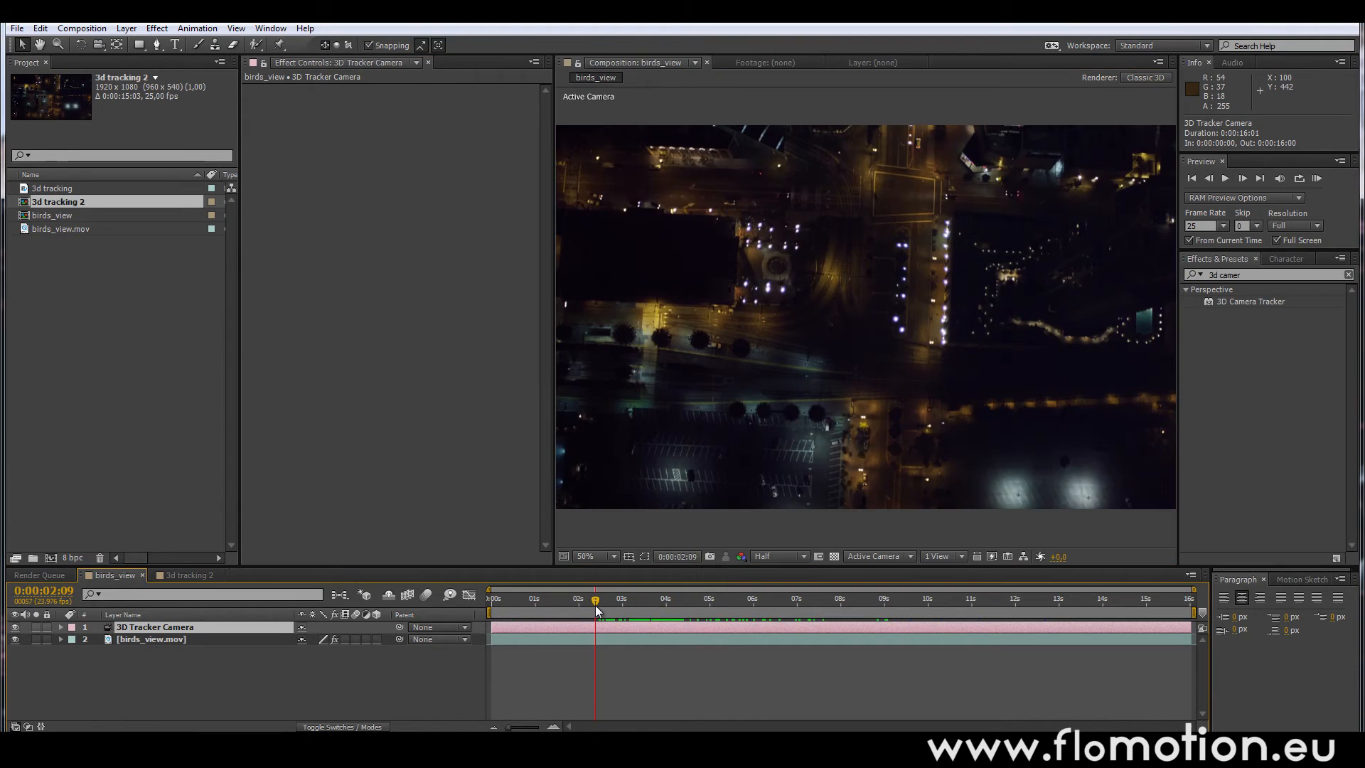
# - At 0:00:03:05, select the 3D Camera Tracker effect on the birds_view.mov layer to display its track points
pyautogui.moveTo(597, 600); pyautogui.dragTo(632, 610)
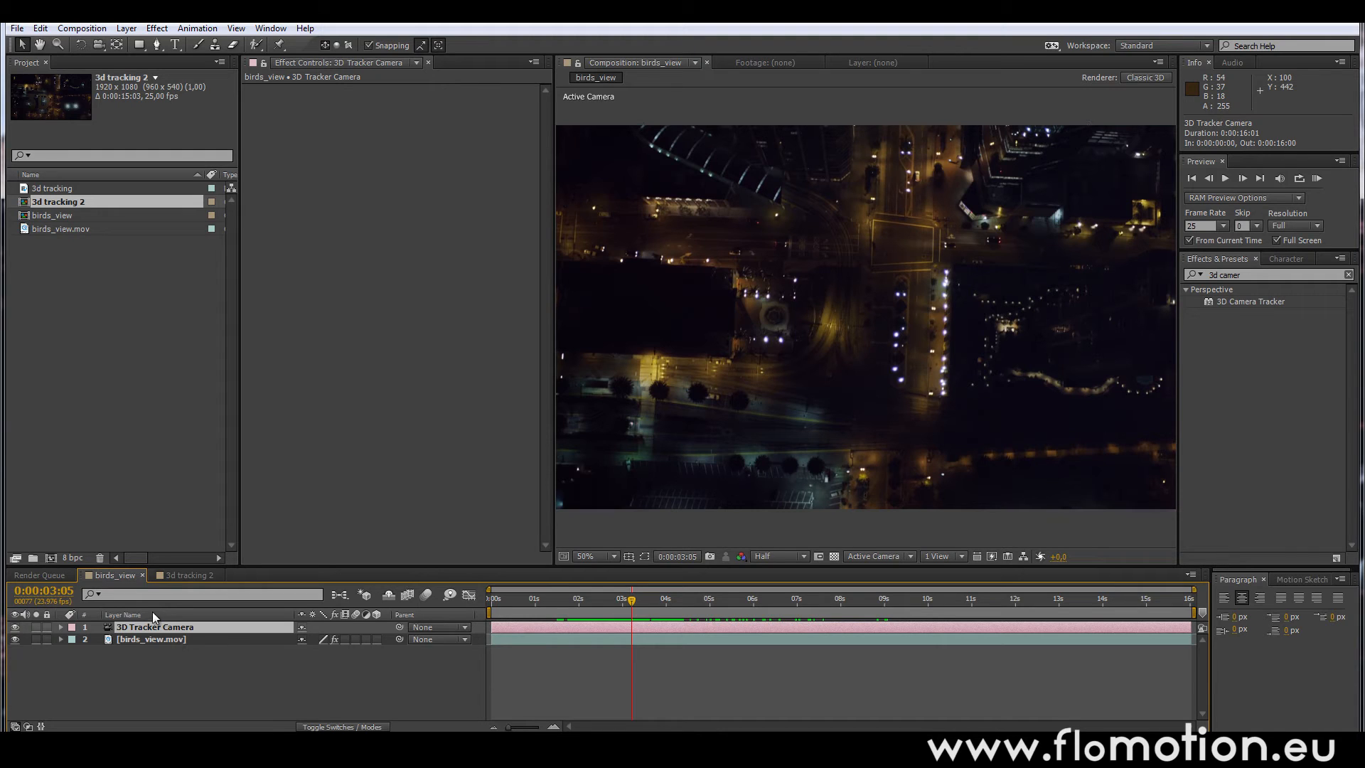
pyautogui.click(176, 639)
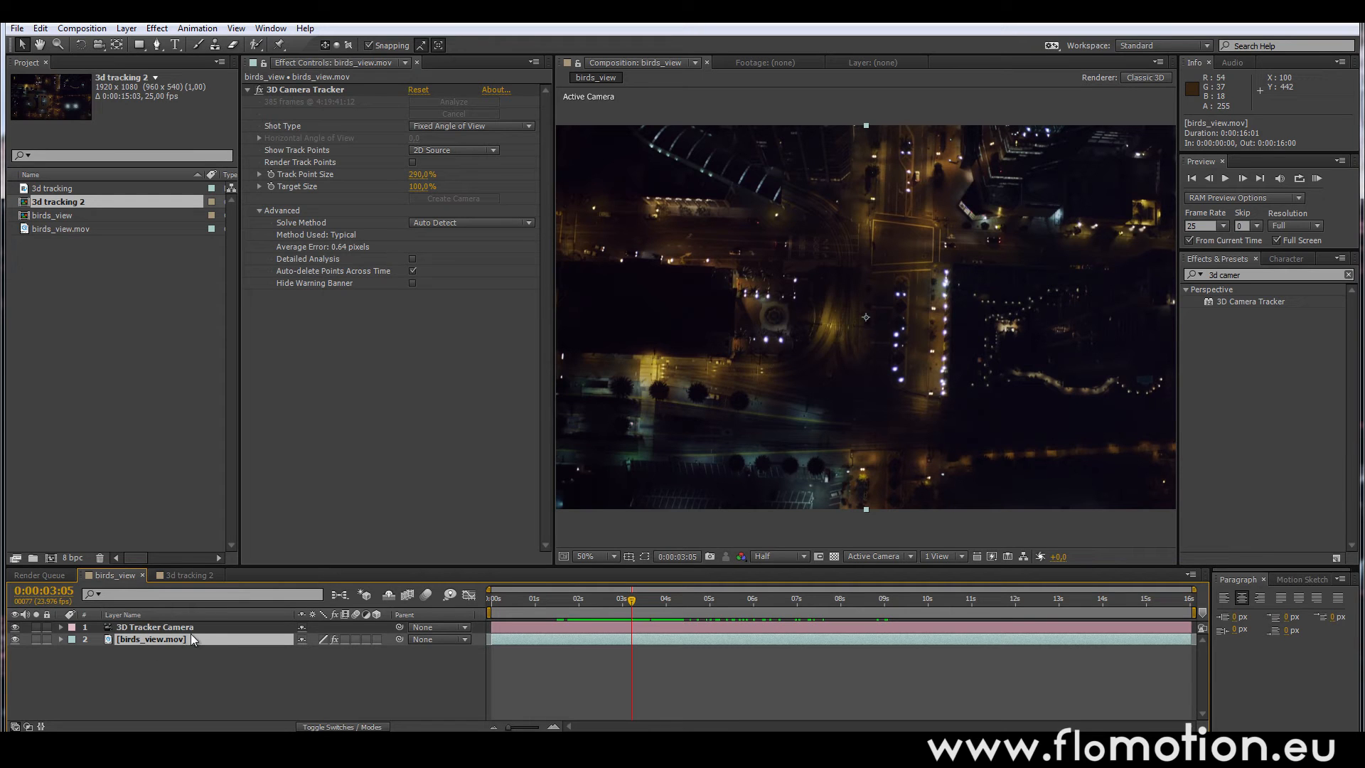
pyautogui.click(300, 91)
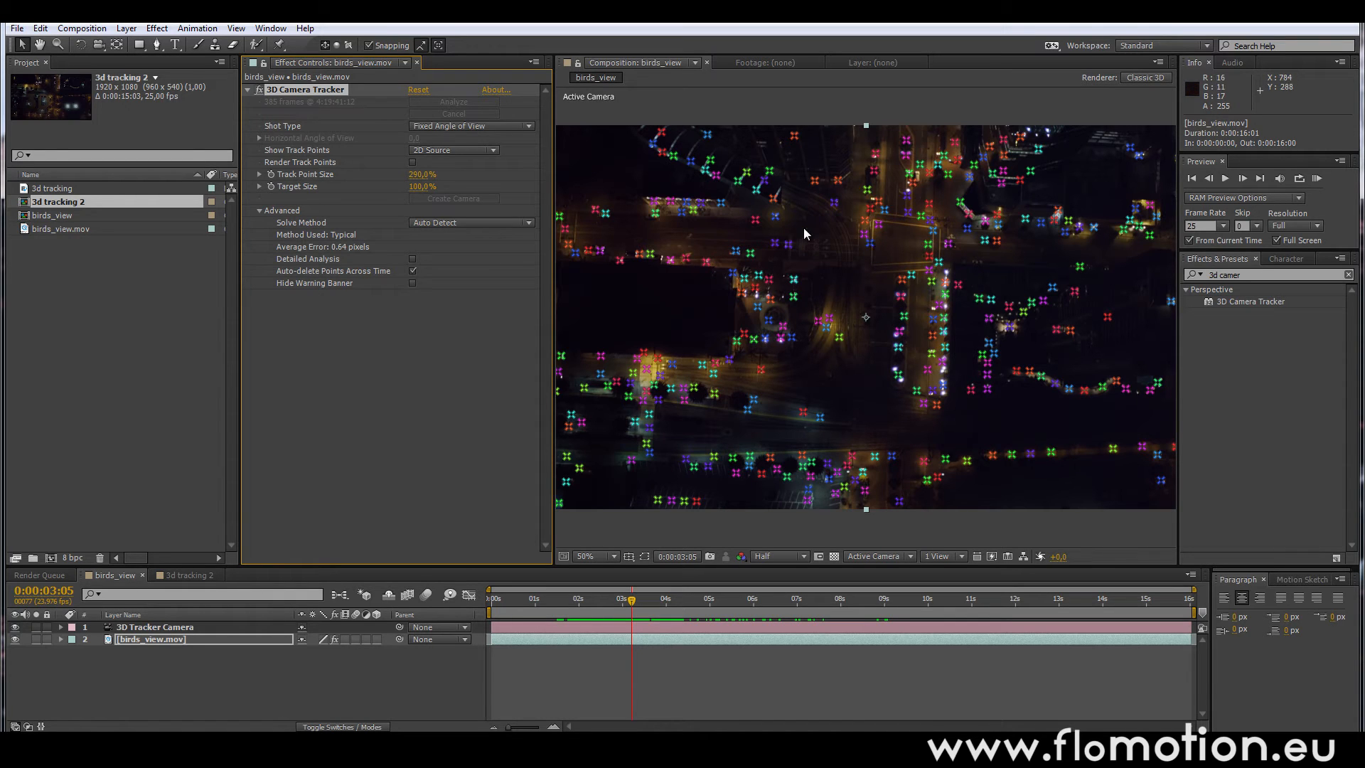
# - Show the camera tracker's points as 3D Solved and set the track point size to 87%
pyautogui.click(452, 146)
pyautogui.click(459, 181)
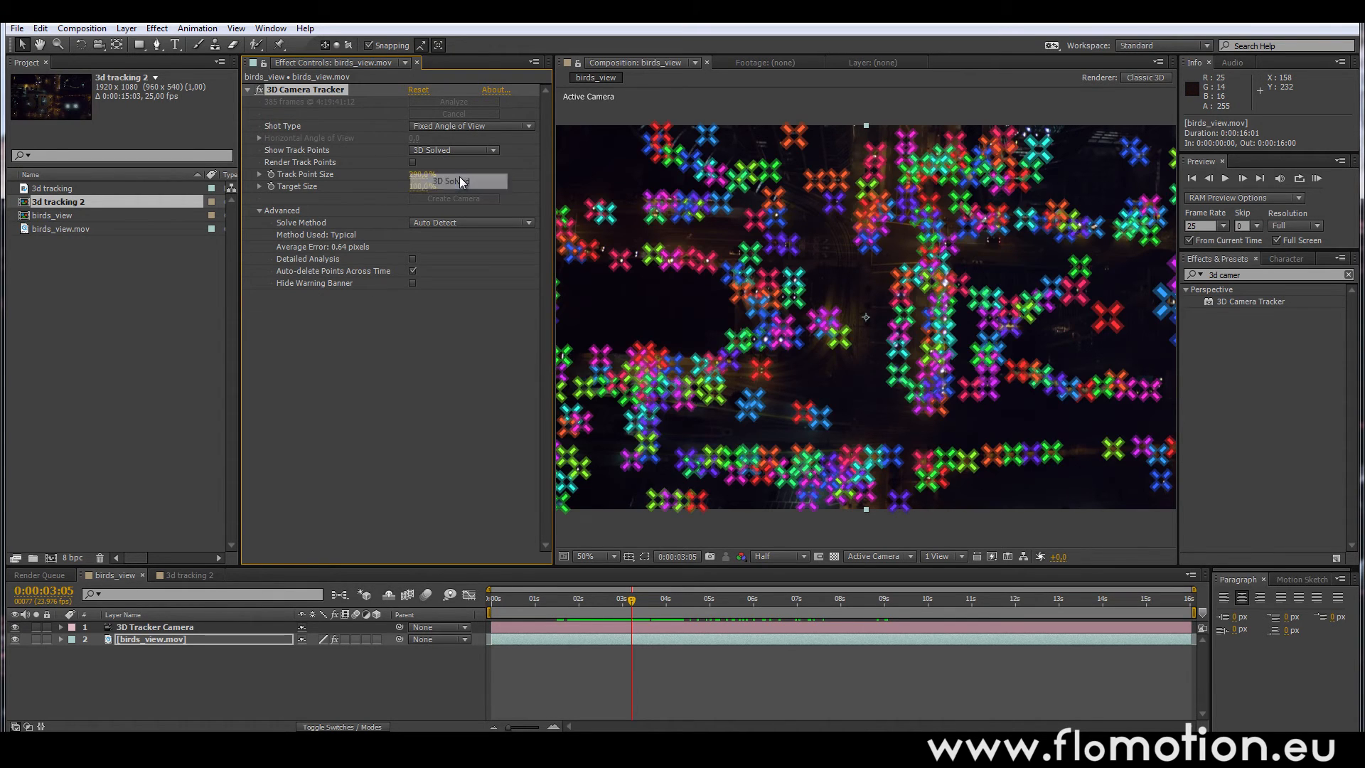
pyautogui.moveTo(387, 180); pyautogui.dragTo(290, 192)
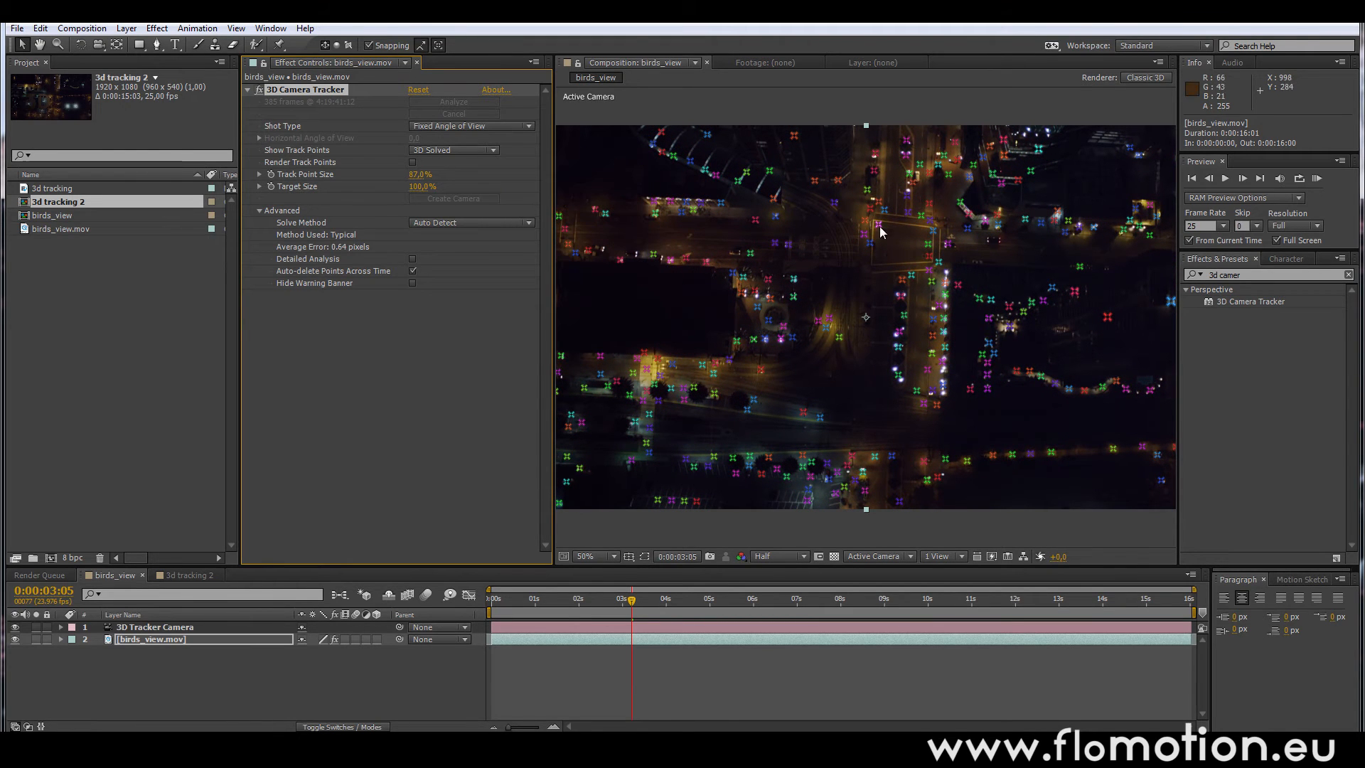
# - Select four solved track points around the street intersection in the upper middle of the footage and create a text layer on their plane
pyautogui.moveTo(883, 223)
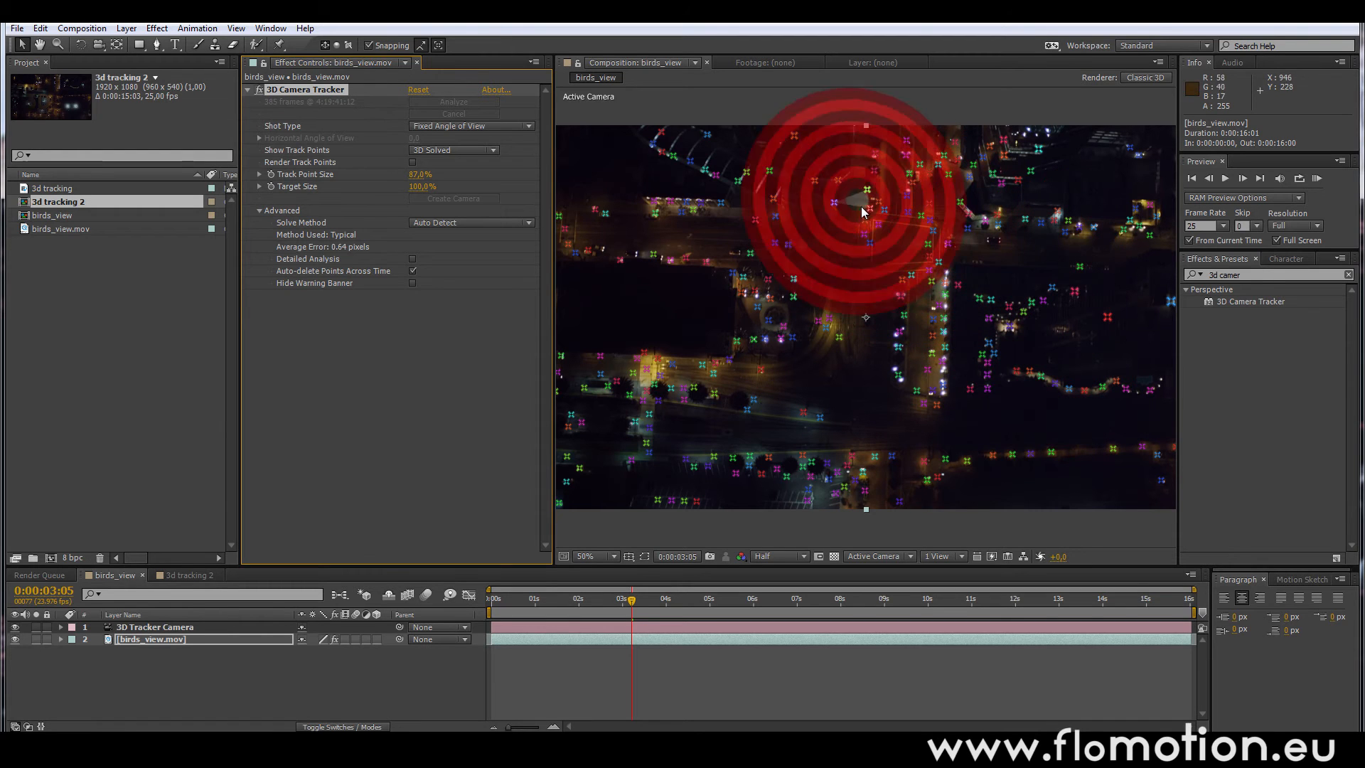
pyautogui.click(878, 227)
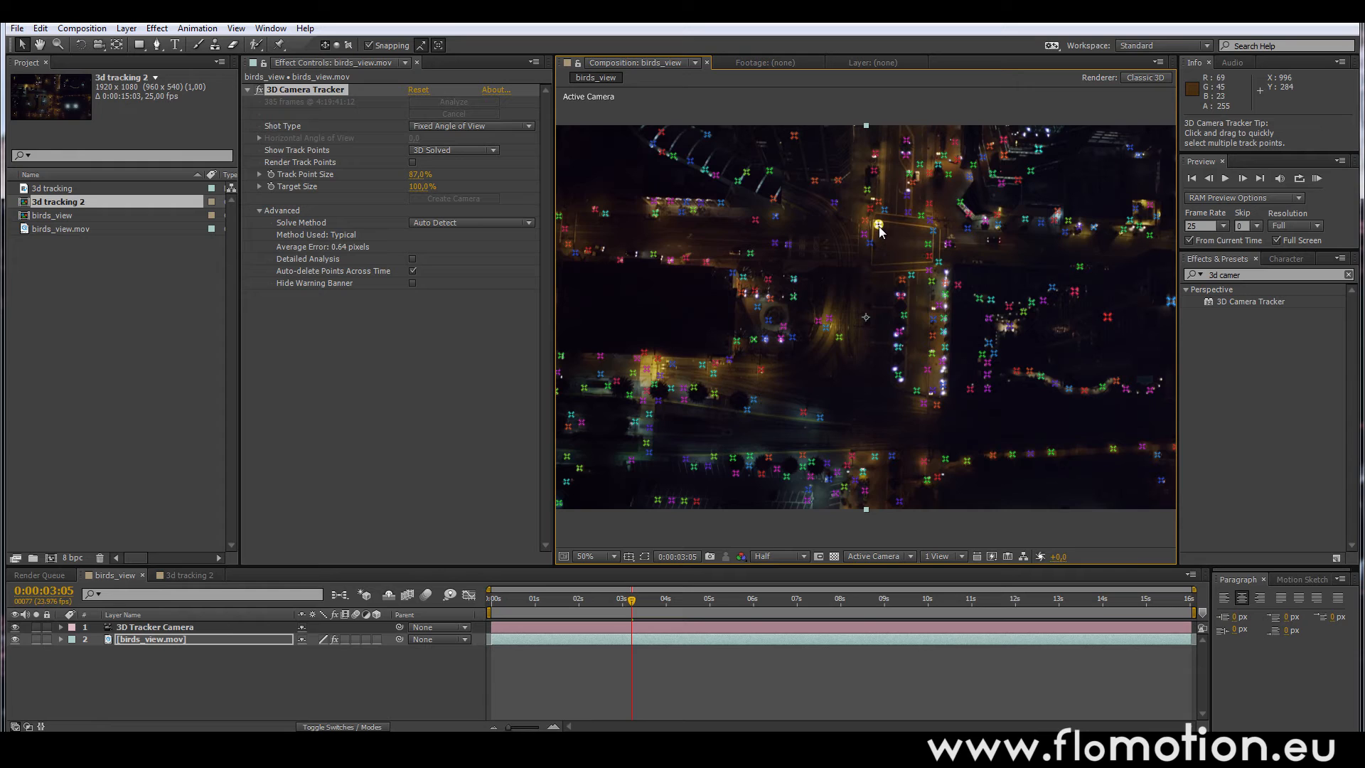
pyautogui.keyDown('shift'); pyautogui.click(870, 243); pyautogui.keyUp('shift')
pyautogui.keyDown('shift'); pyautogui.click(928, 244); pyautogui.keyUp('shift')
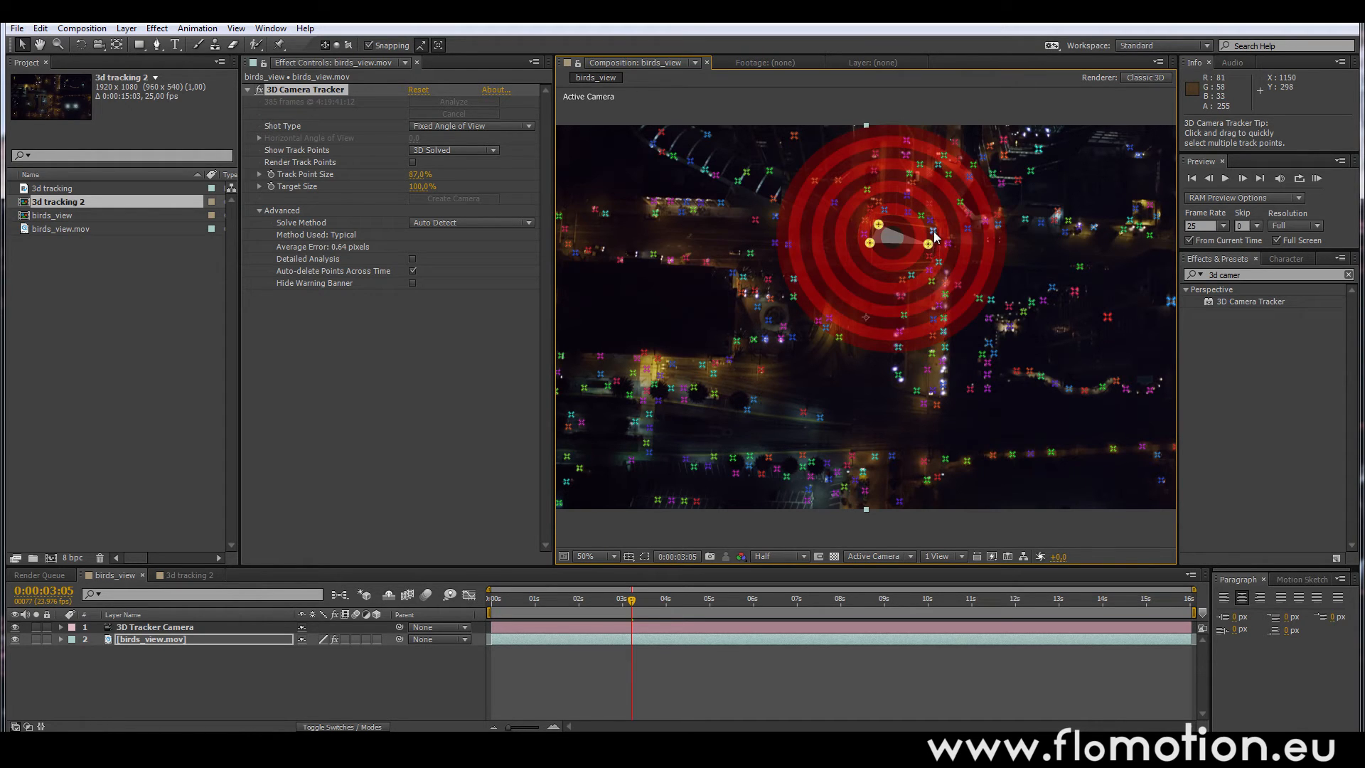
pyautogui.keyDown('shift'); pyautogui.click(934, 231); pyautogui.keyUp('shift')
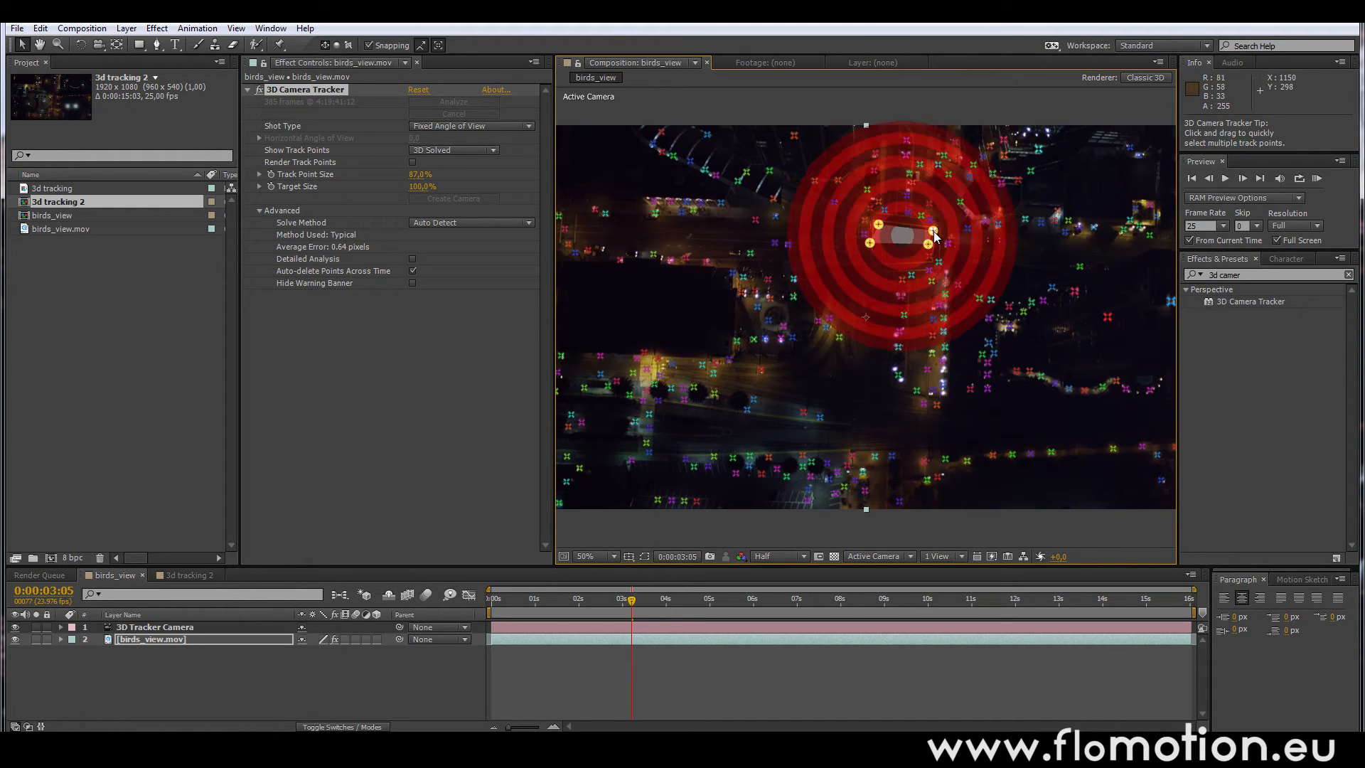
pyautogui.rightClick(870, 244)
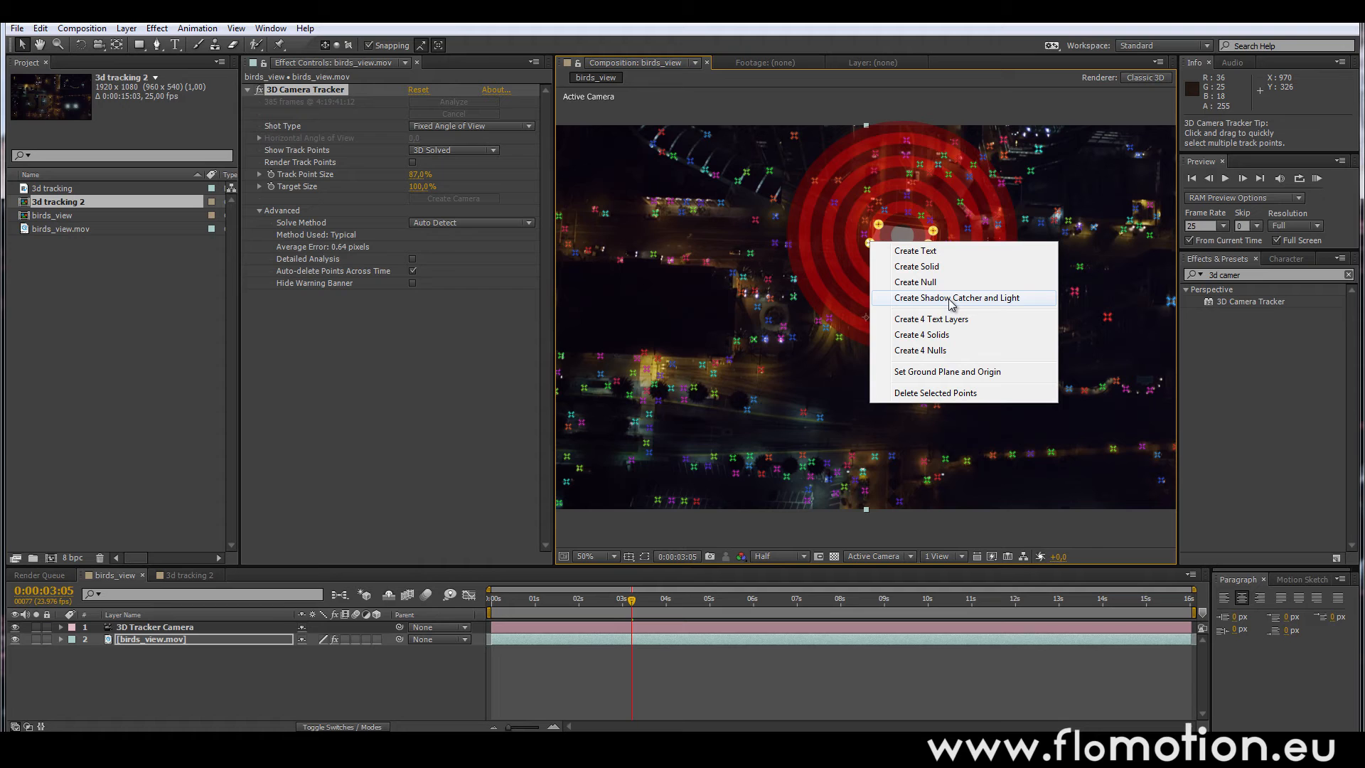
pyautogui.click(911, 252)
# - Replace the new text layer's wording with "road" and reduce its font size to 43 px
pyautogui.press(',')
pyautogui.press(',')
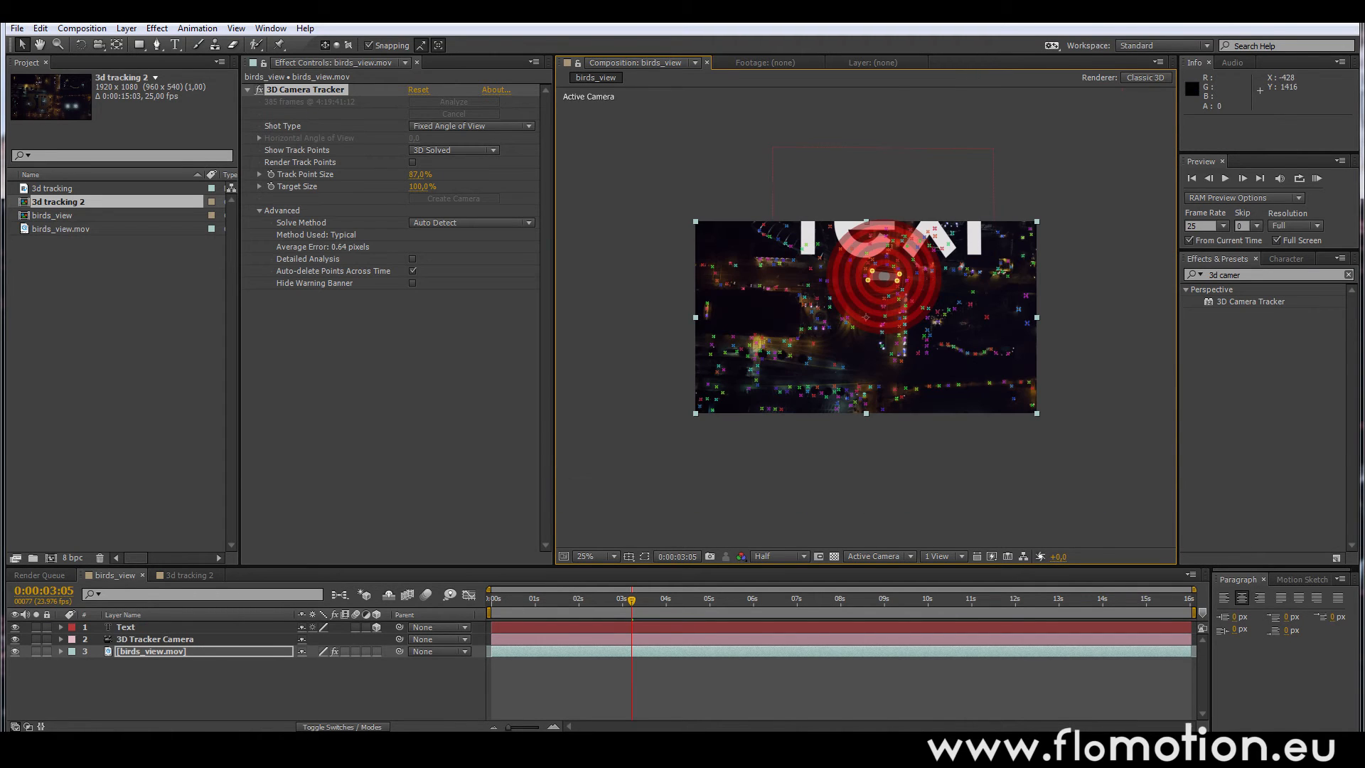
pyautogui.doubleClick(135, 628)
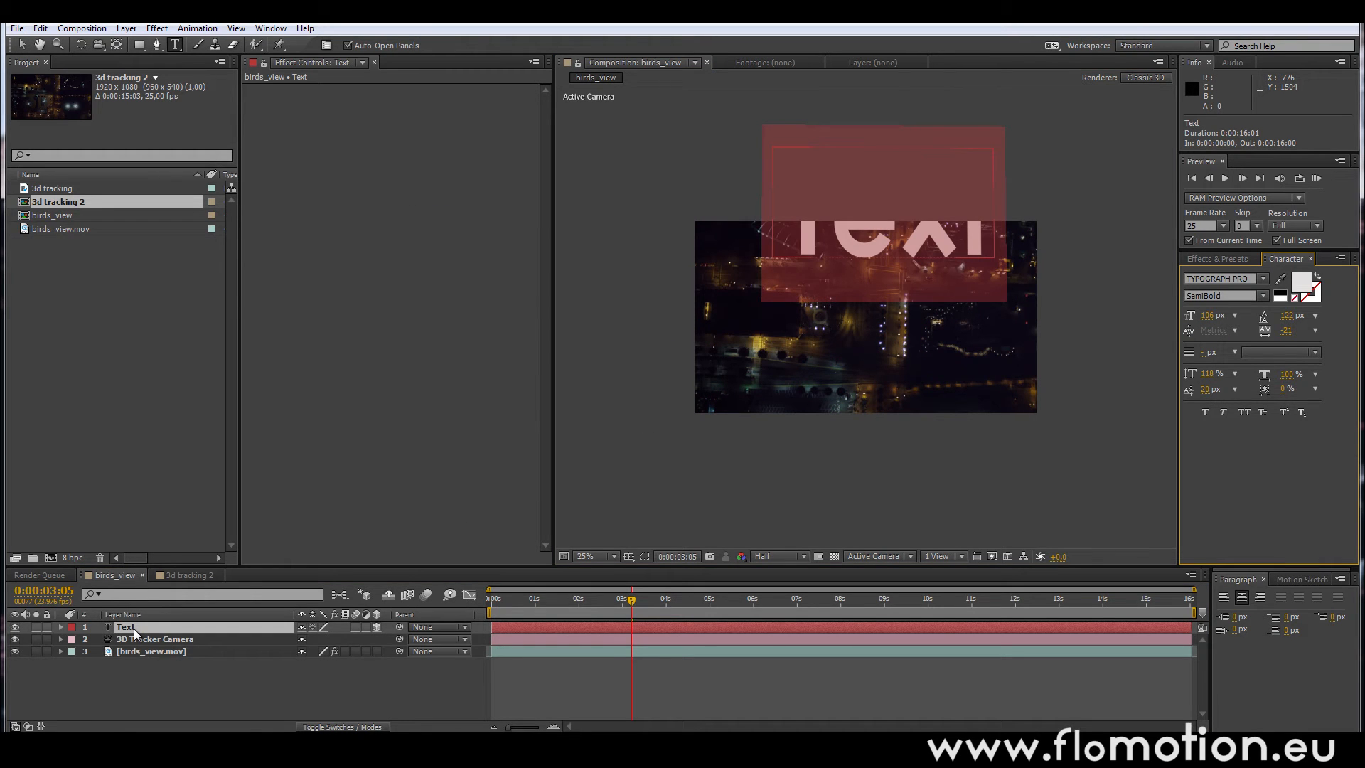
pyautogui.write('roa')
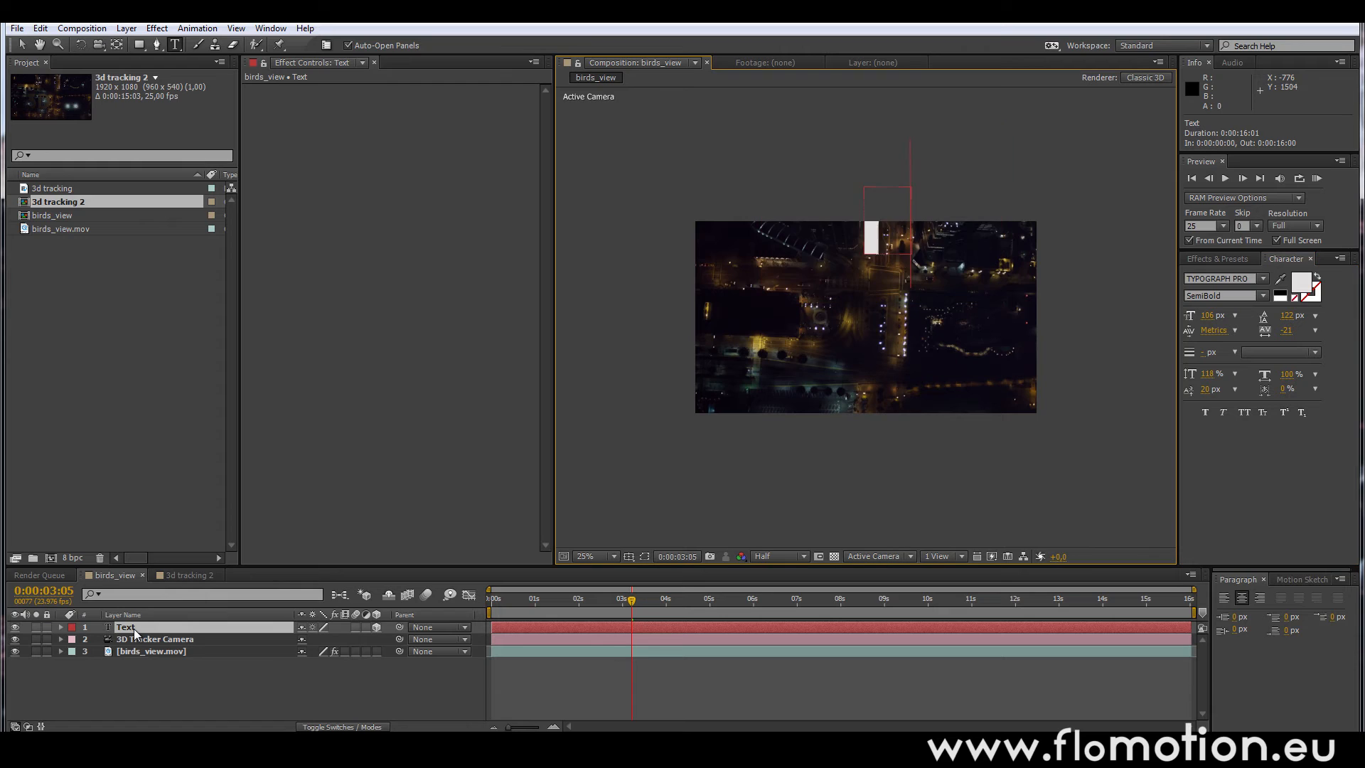
pyautogui.write('d')
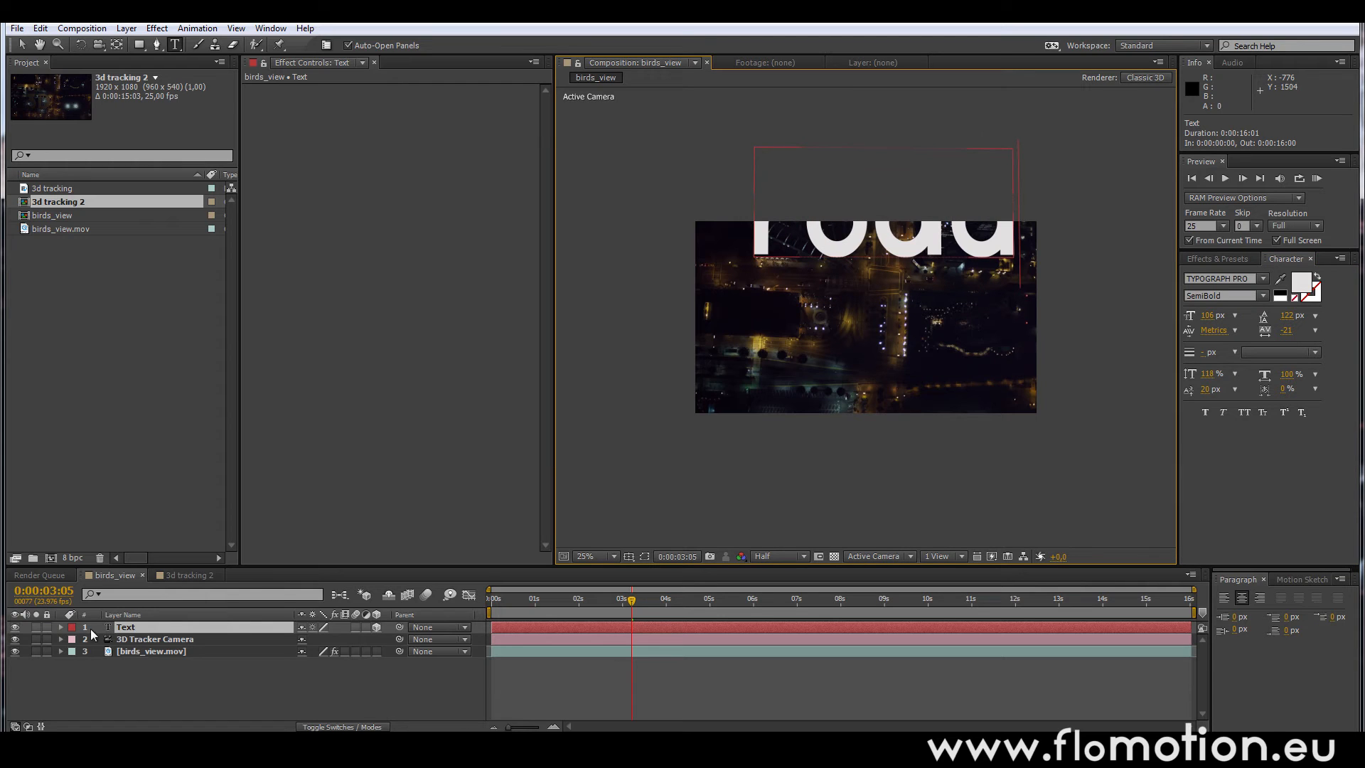
pyautogui.press('KP_Enter')
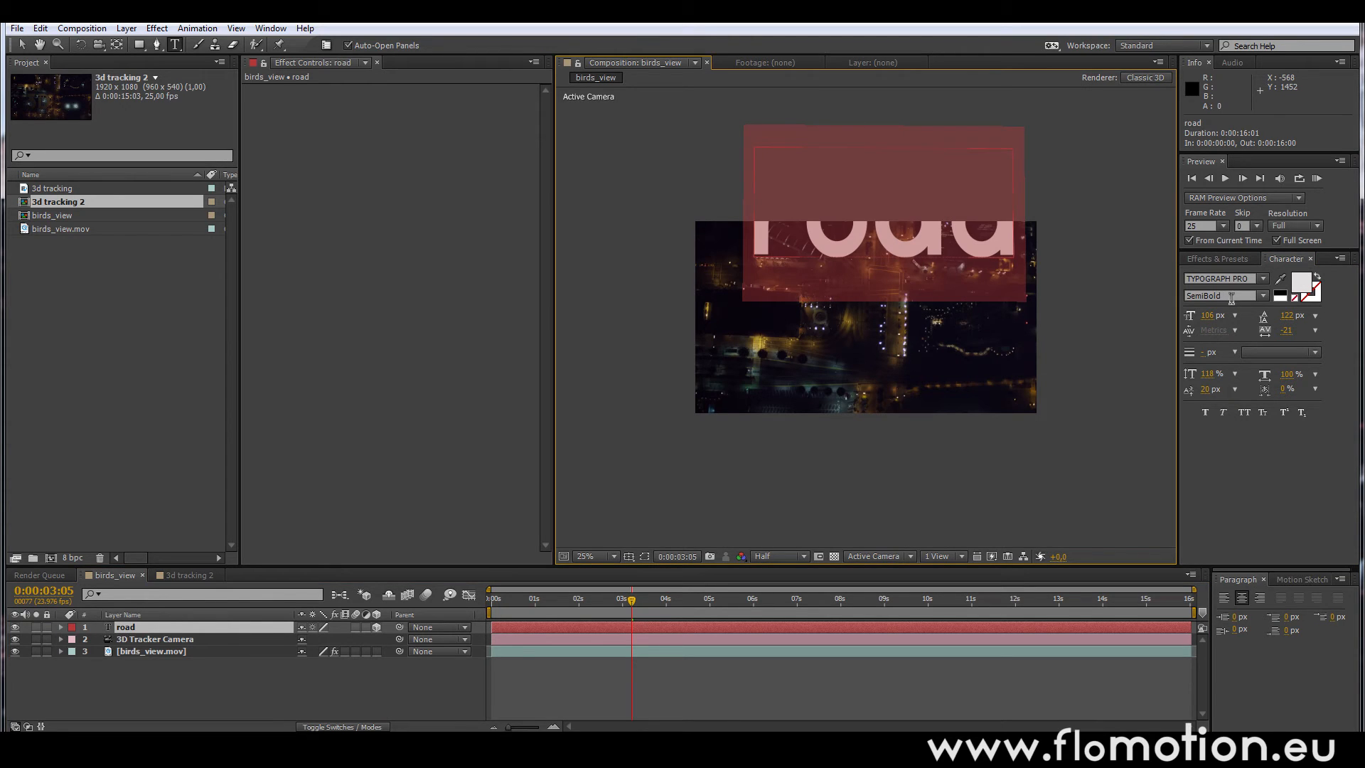
pyautogui.moveTo(1209, 320); pyautogui.dragTo(1172, 323)
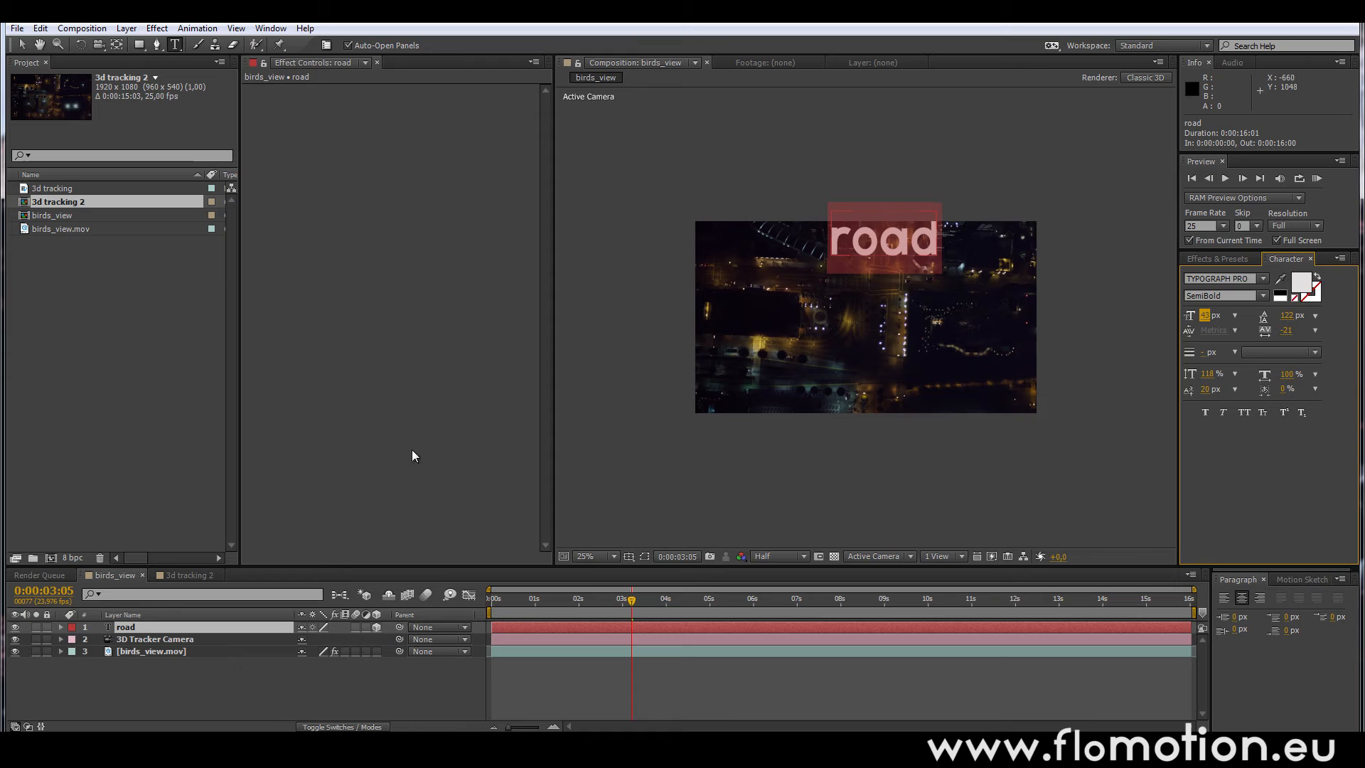
# - Move the road title down along its Y axis to about Y 48, over the street
pyautogui.click(134, 626)
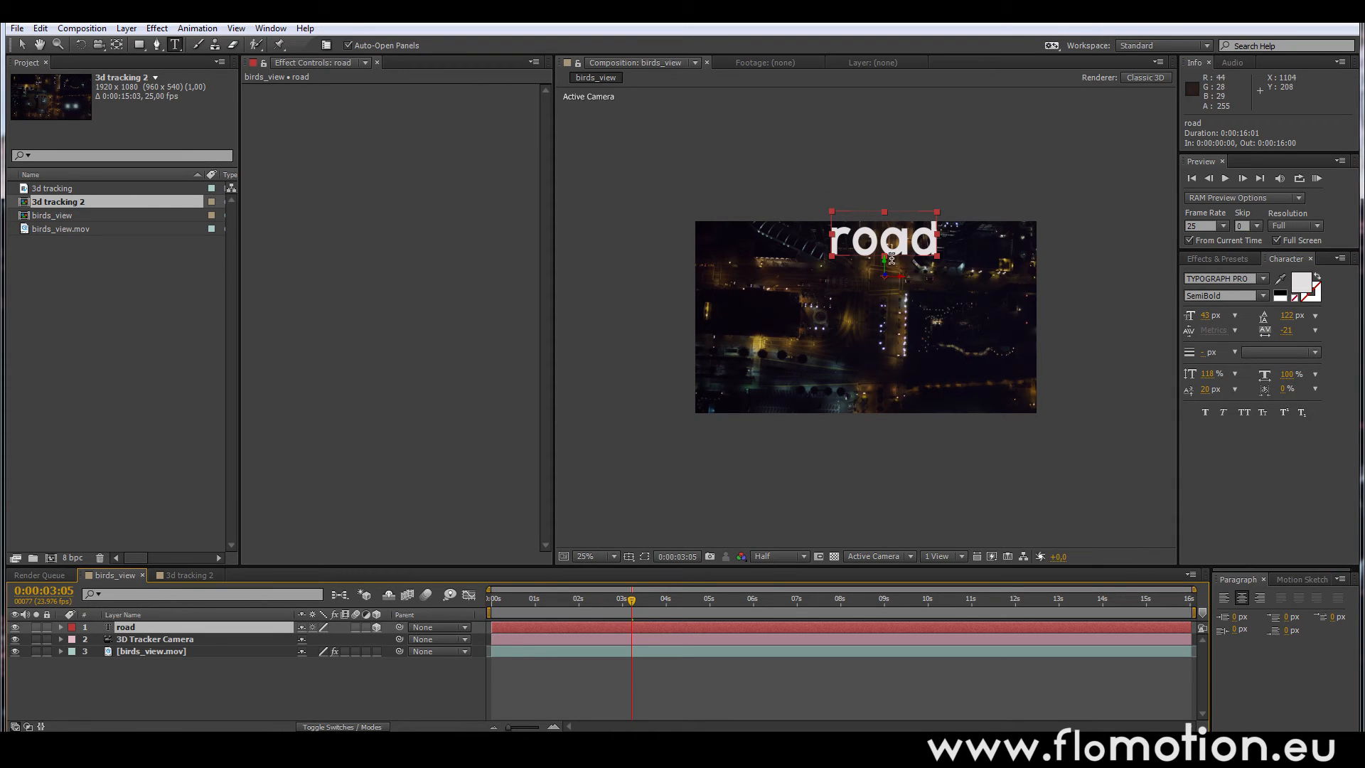
pyautogui.press('v')
pyautogui.moveTo(894, 283)
pyautogui.mouseDown()
pyautogui.moveTo(885, 305)
pyautogui.moveTo(886, 286)
pyautogui.mouseUp()
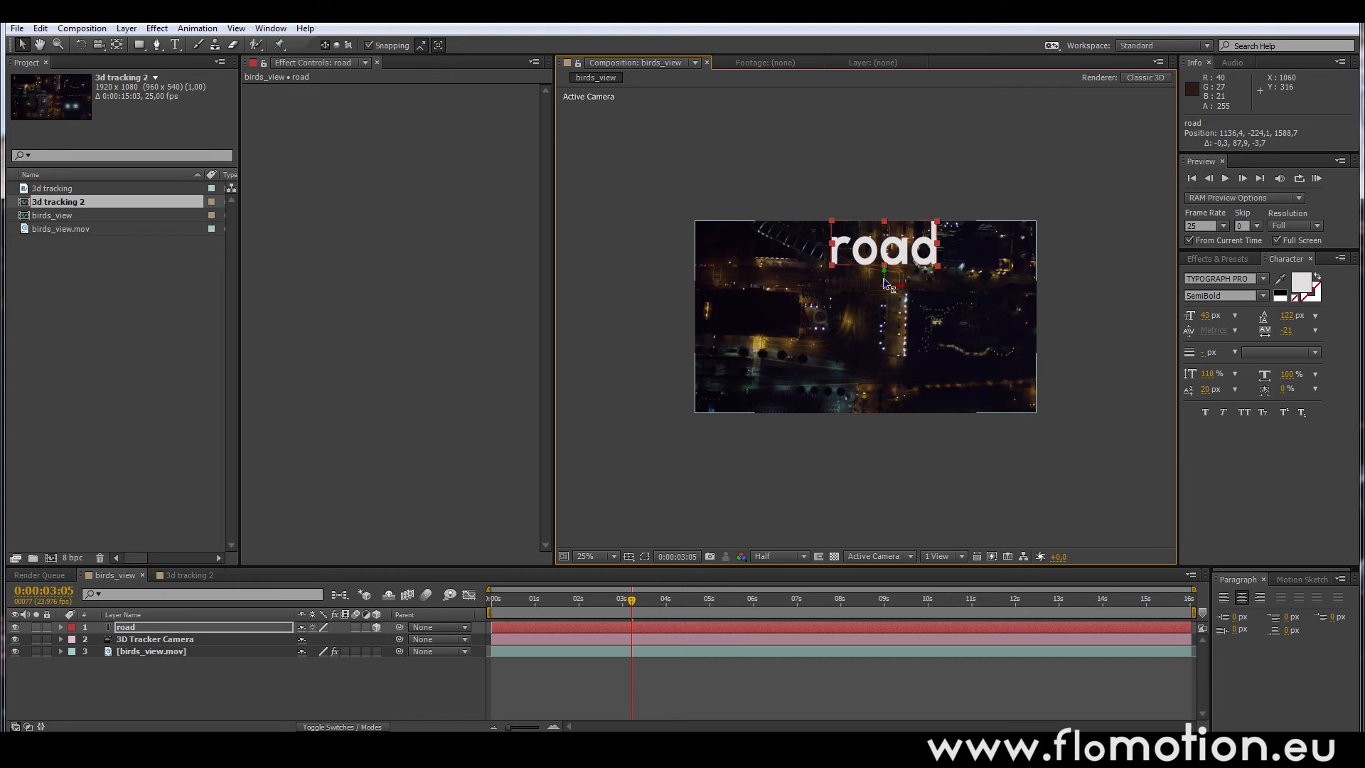
pyautogui.moveTo(886, 273); pyautogui.dragTo(885, 321)
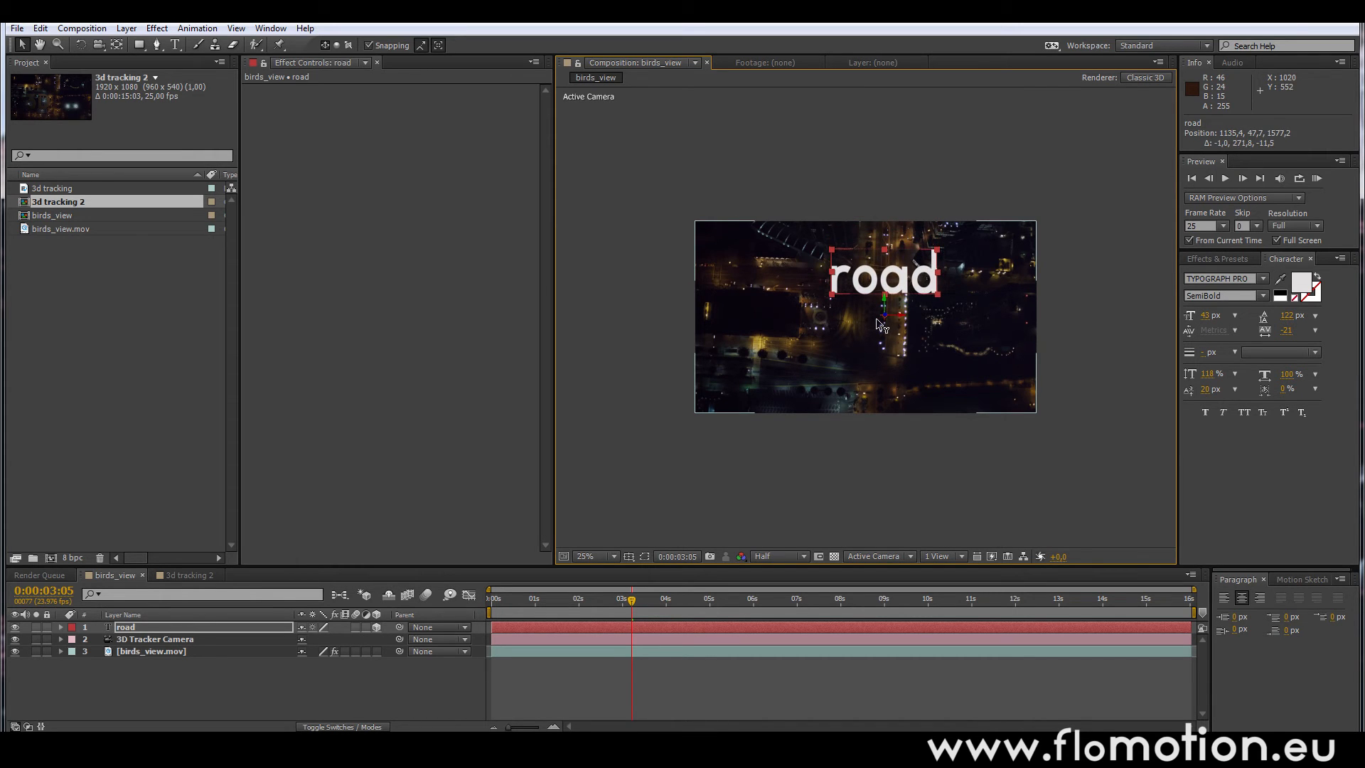
# - Set the road title's font size to 27 px
pyautogui.doubleClick(138, 629)
pyautogui.click(1208, 316)
pyautogui.moveTo(1210, 318); pyautogui.dragTo(1196, 317)
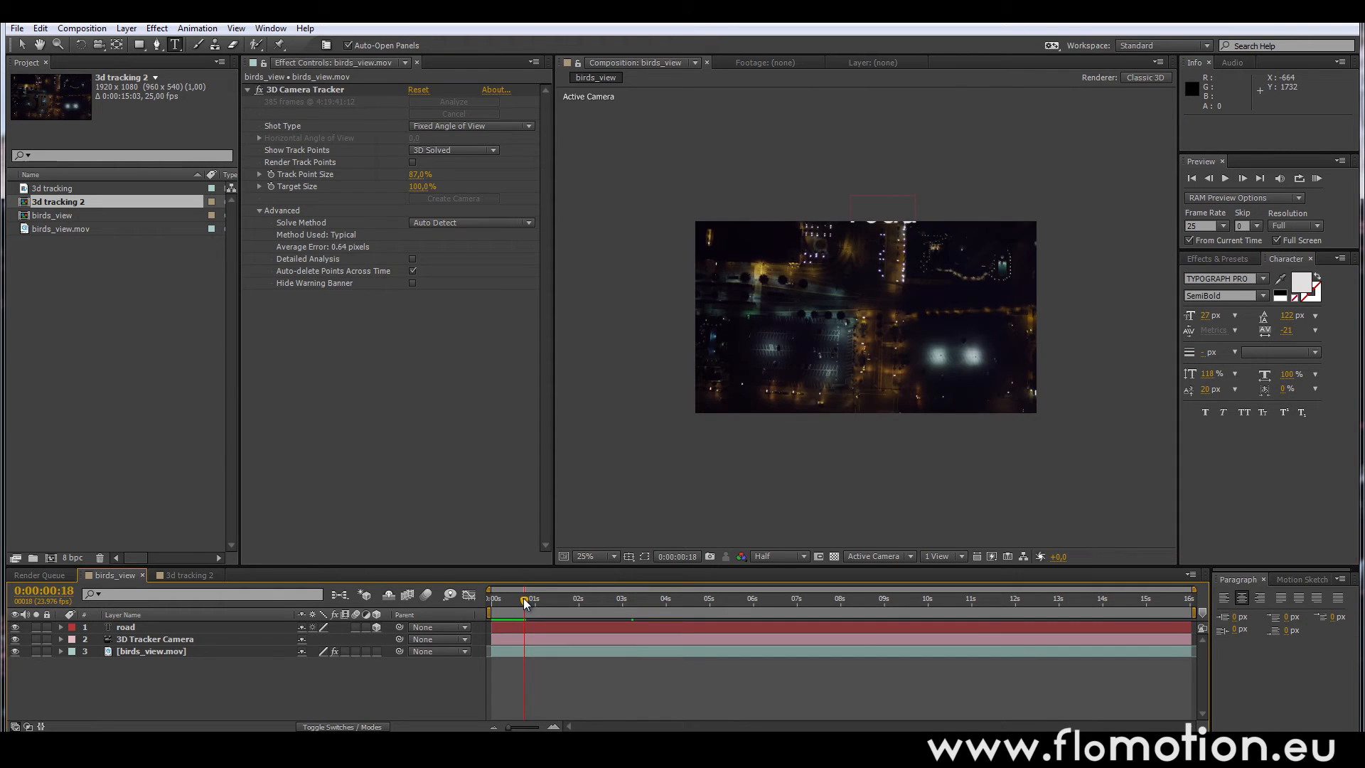
# - Play birds_view from the first frame to about 0:00:07:18 to check how the road title sticks to the street
pyautogui.moveTo(523, 598); pyautogui.dragTo(492, 602)
pyautogui.scroll(2, 680, 453)
pyautogui.press('space')
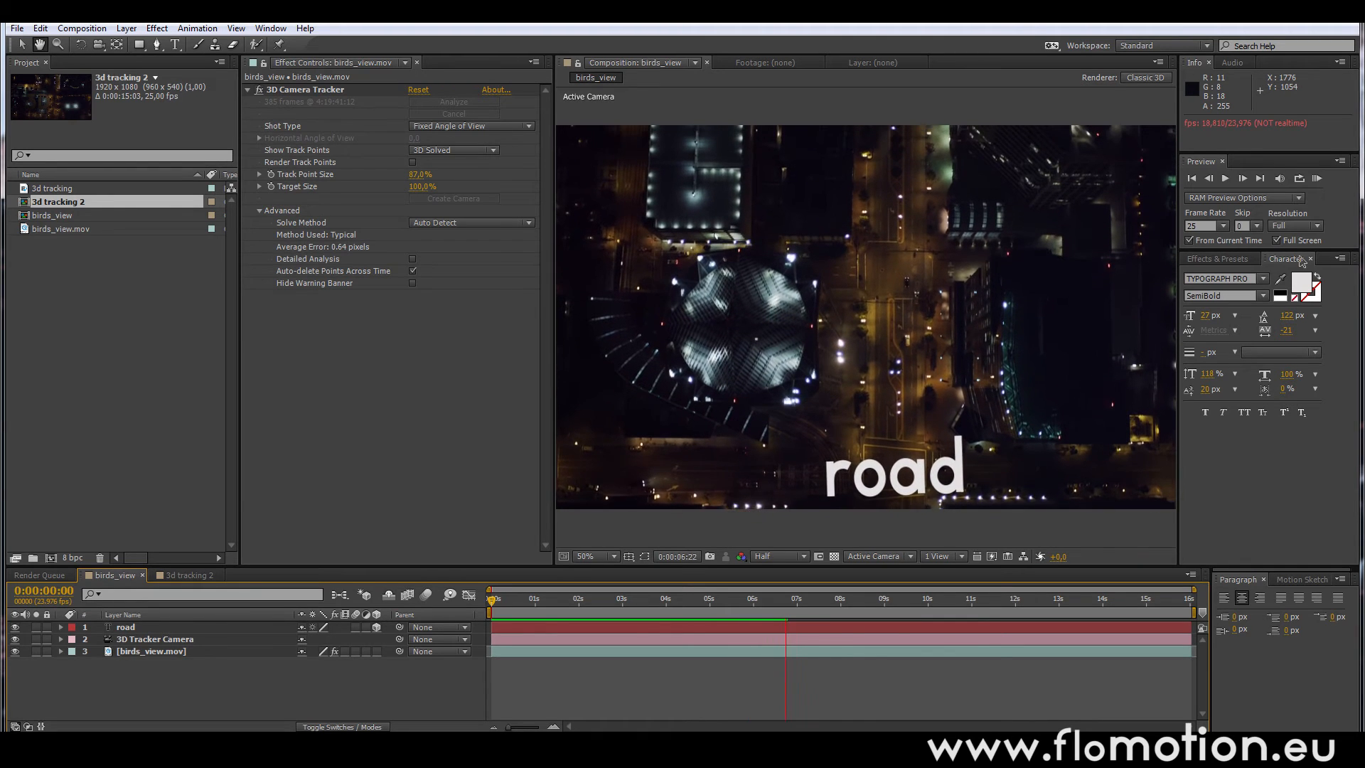
pyautogui.hotkey('ctrl', 't')
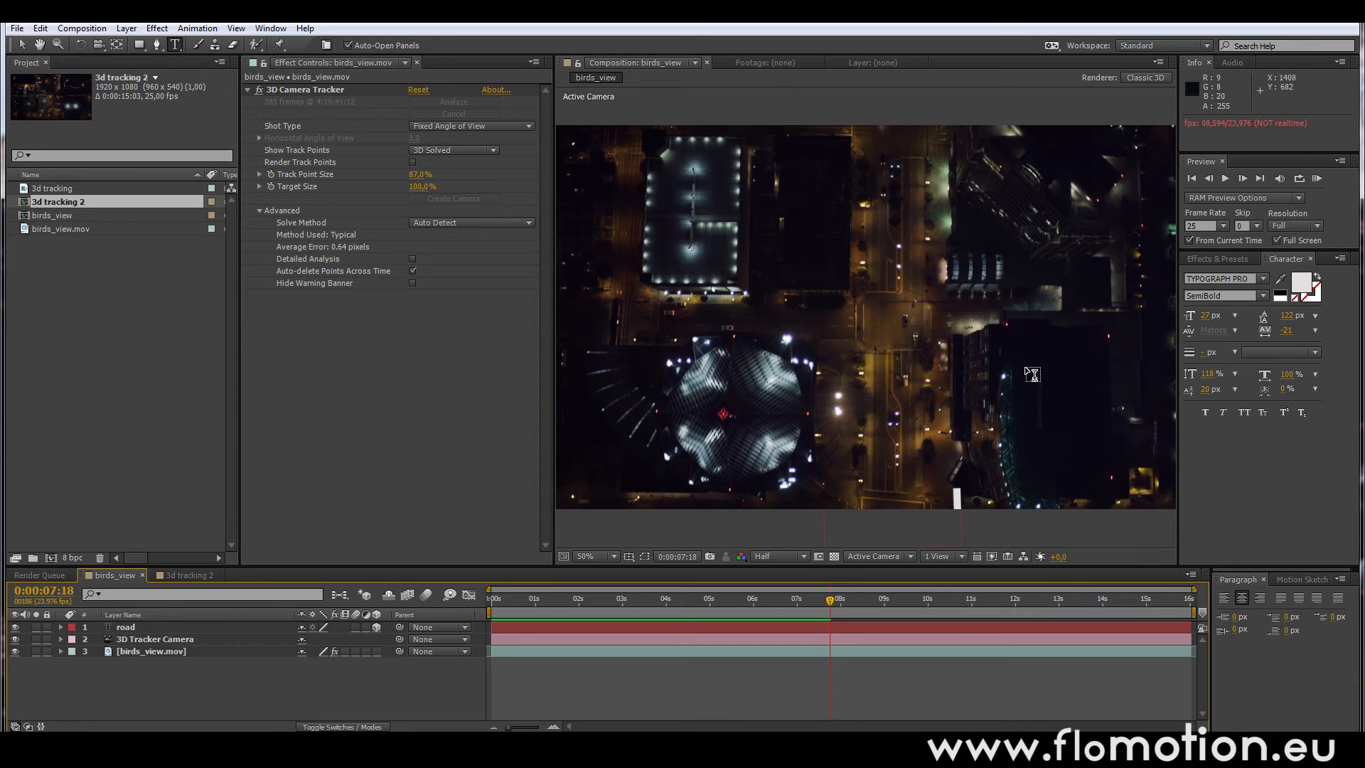
# - At 0:00:07:18, select four 3D Camera Tracker points spanning the street between the domed building and the tower, and create a text layer
pyautogui.click(152, 651)
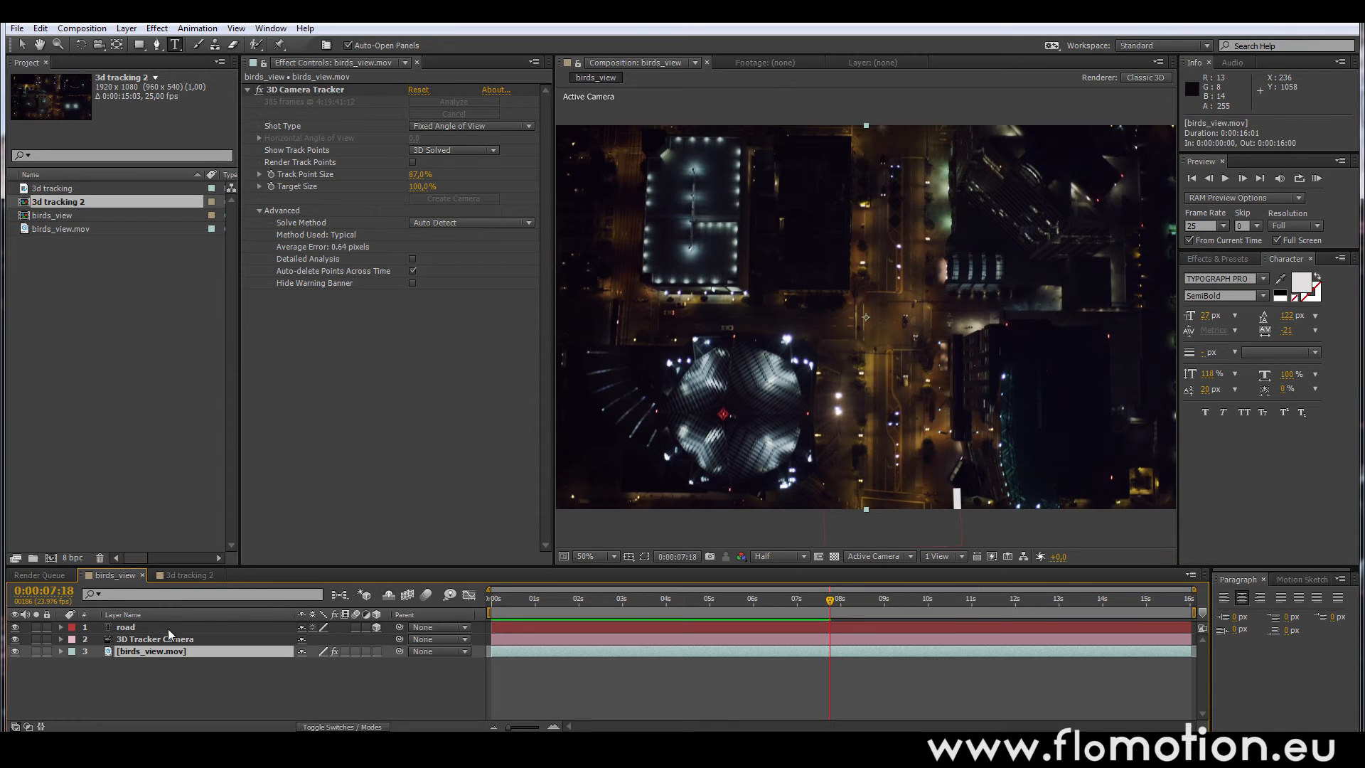
pyautogui.click(323, 89)
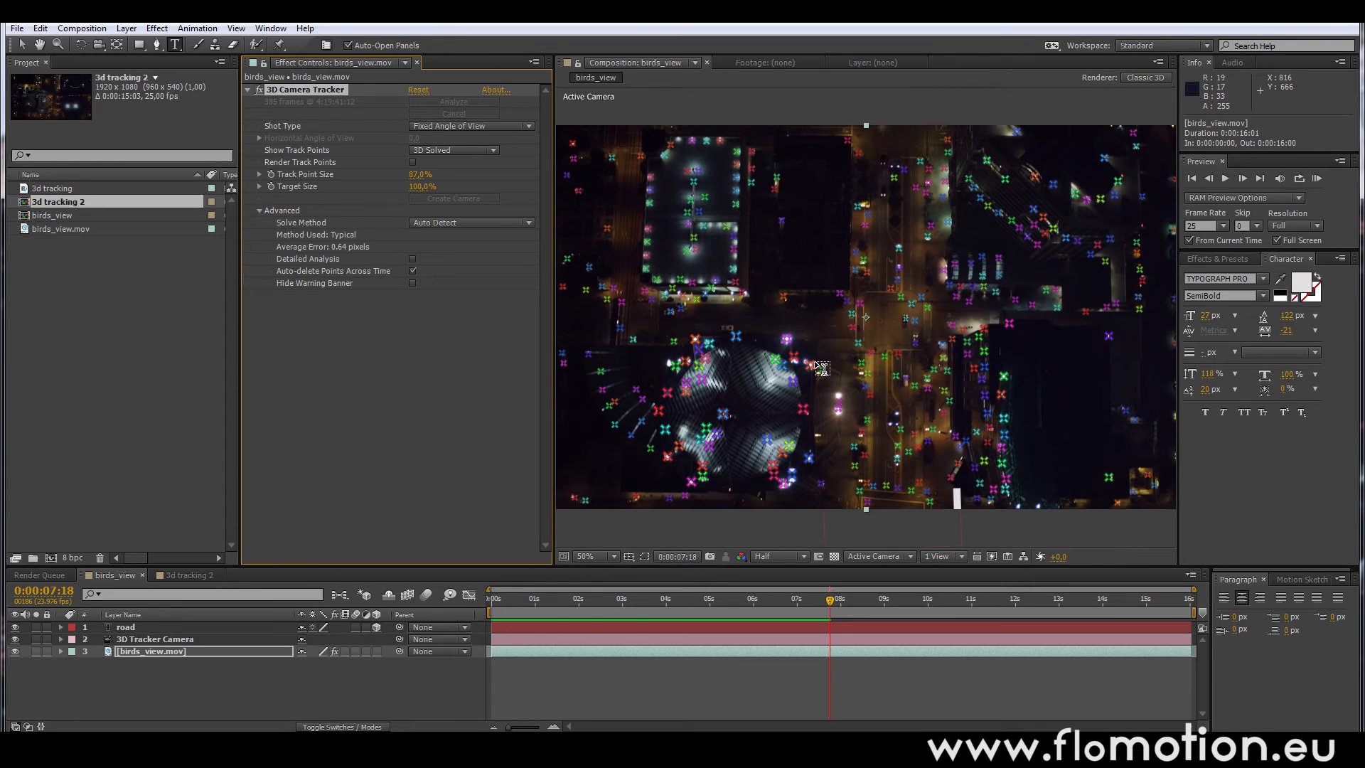
pyautogui.press('v')
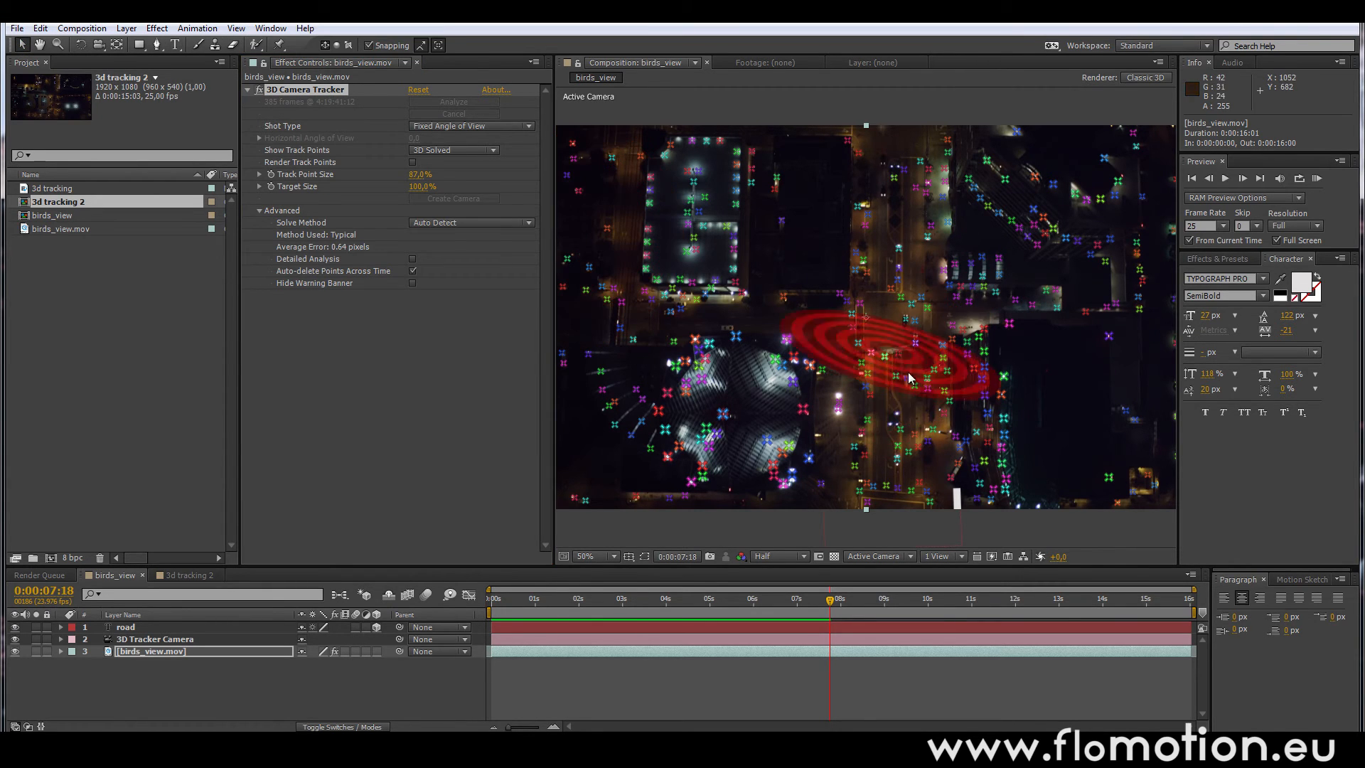
pyautogui.click(810, 366)
pyautogui.keyDown('shift'); pyautogui.click(808, 458); pyautogui.keyUp('shift')
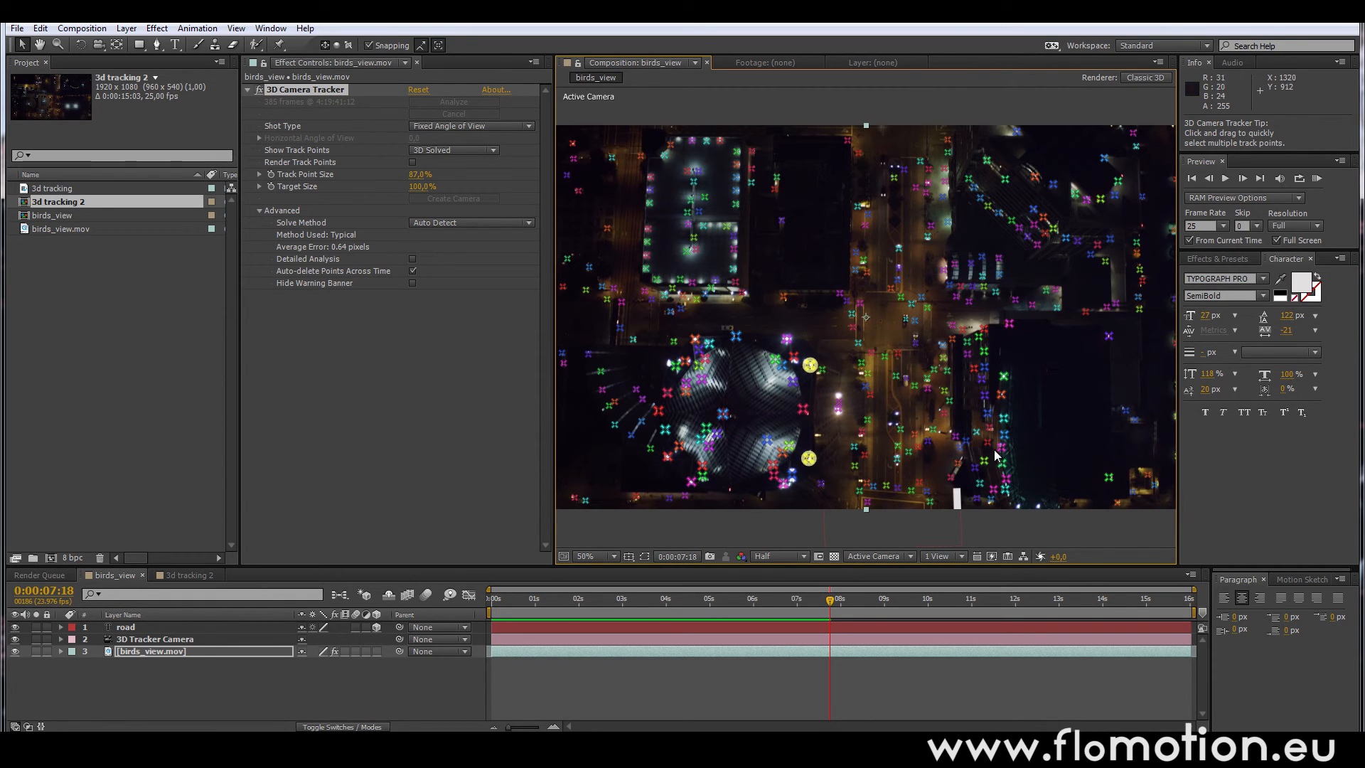
pyautogui.keyDown('shift'); pyautogui.click(1005, 489); pyautogui.keyUp('shift')
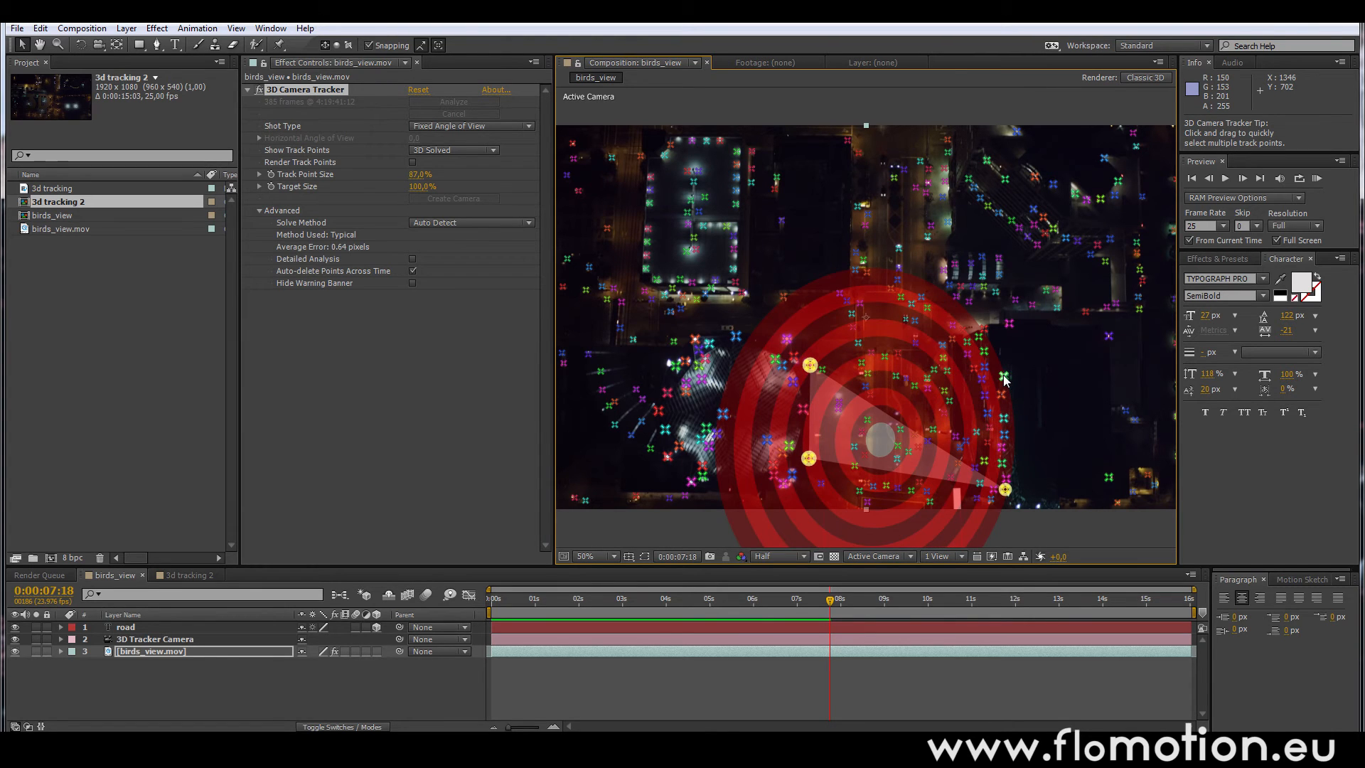
pyautogui.keyDown('shift'); pyautogui.click(1004, 377); pyautogui.keyUp('shift')
pyautogui.rightClick(1005, 379)
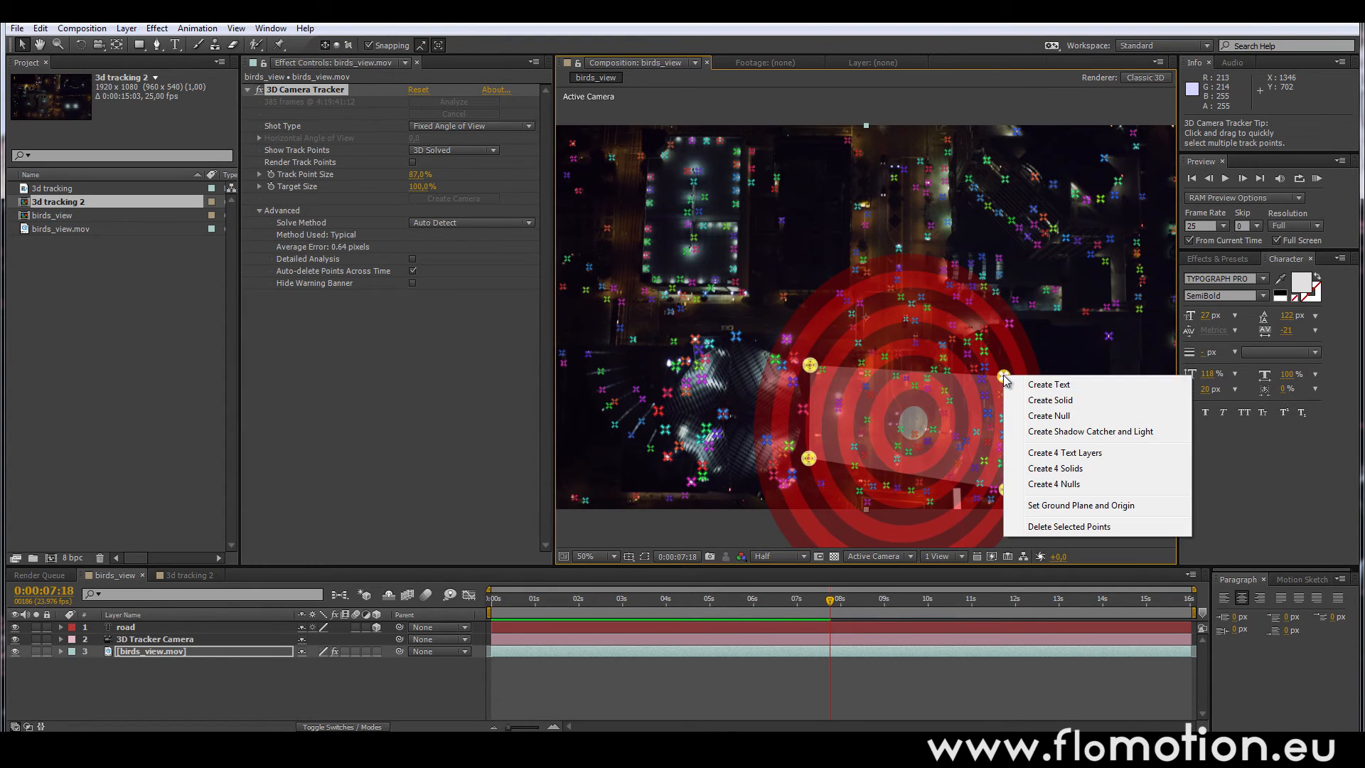
pyautogui.click(1049, 385)
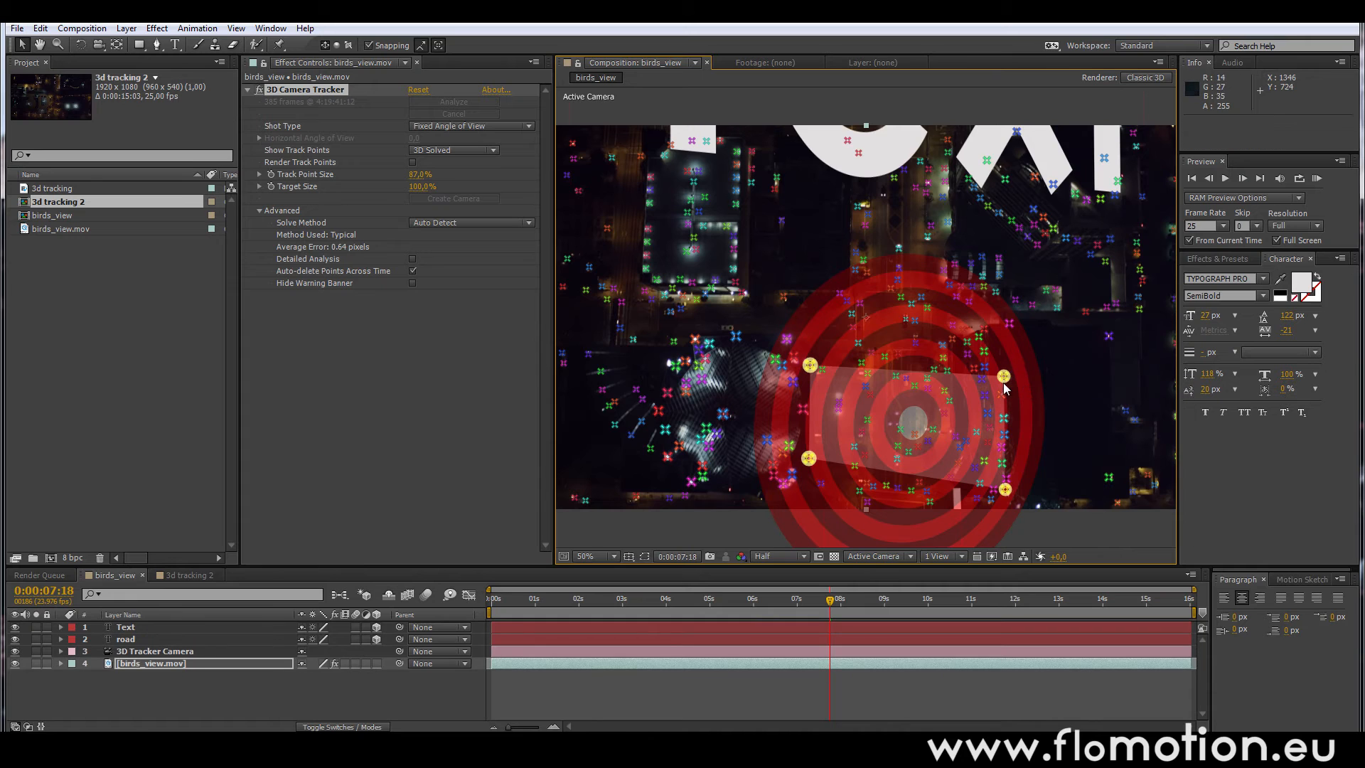
# - Change the new text layer's wording to "sky" and set its font size to 11 px
pyautogui.doubleClick(126, 627)
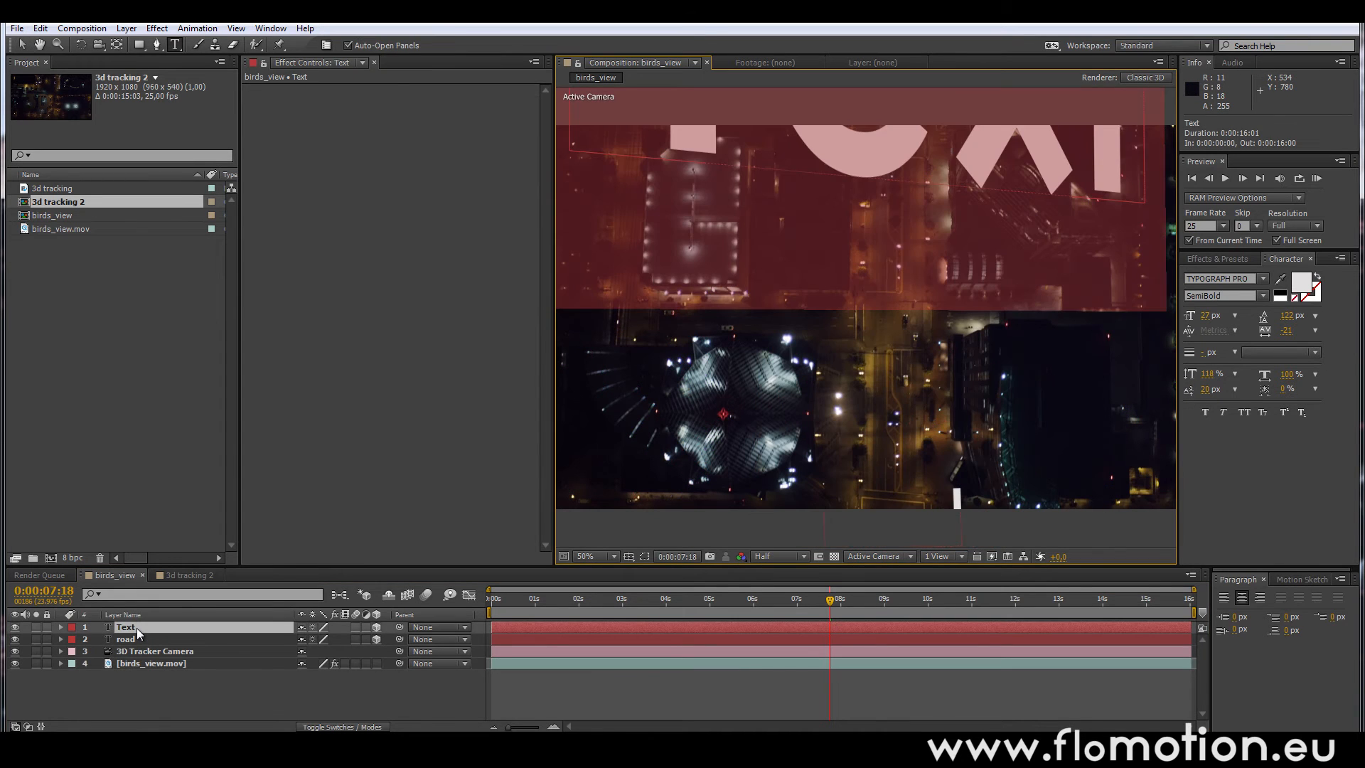
pyautogui.write('s')
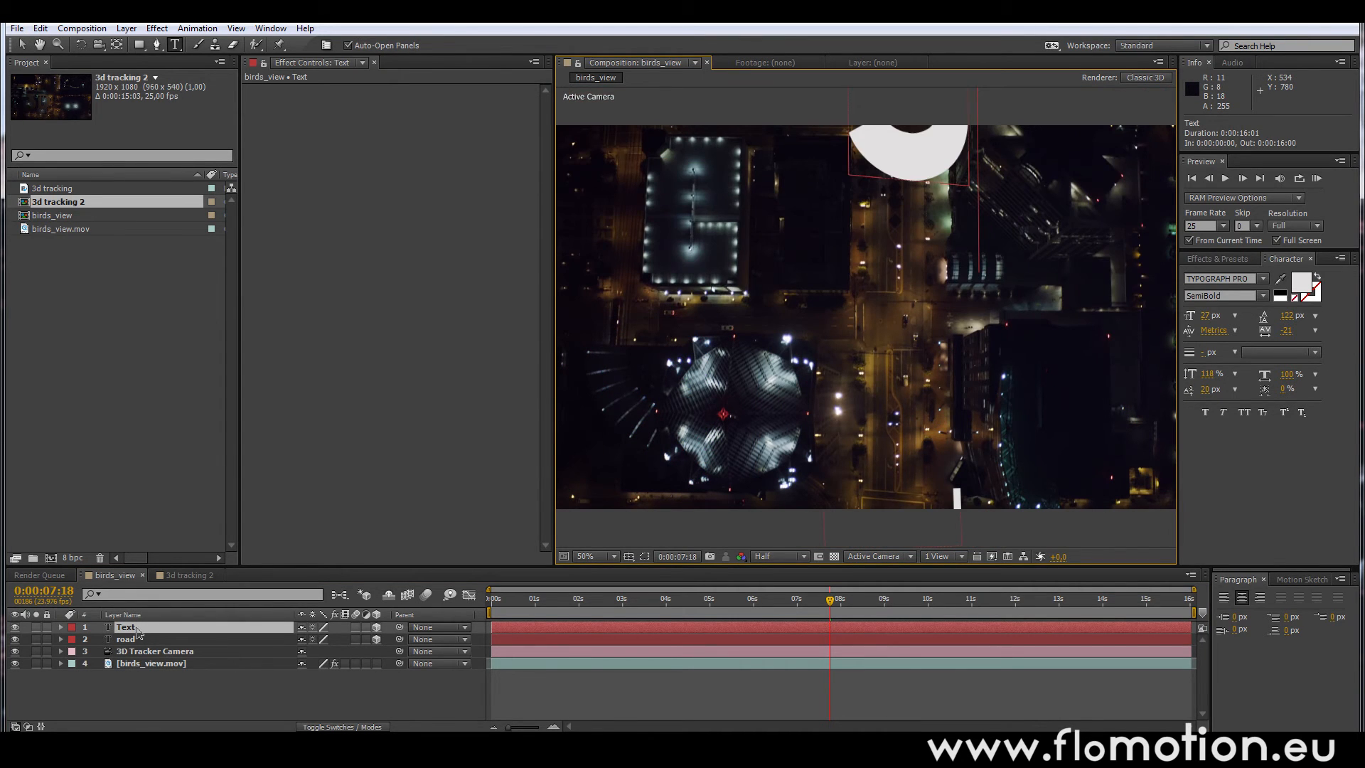
pyautogui.write('ky')
pyautogui.hotkey('ctrl', 'a')
pyautogui.moveTo(1207, 316); pyautogui.dragTo(1197, 317)
pyautogui.click(147, 710)
# - Move the sky title down along its Y axis to about Y 7, beside the domed building
pyautogui.click(143, 629)
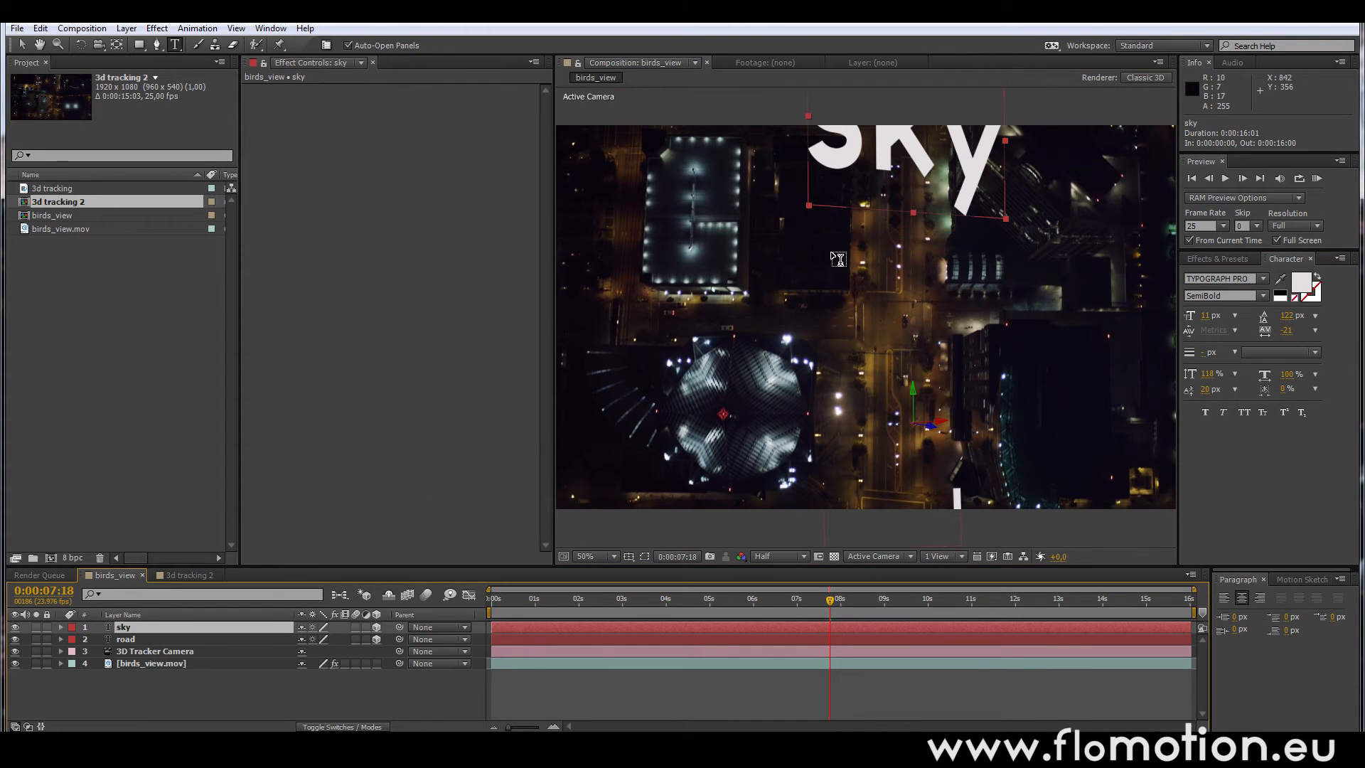
pyautogui.press('v')
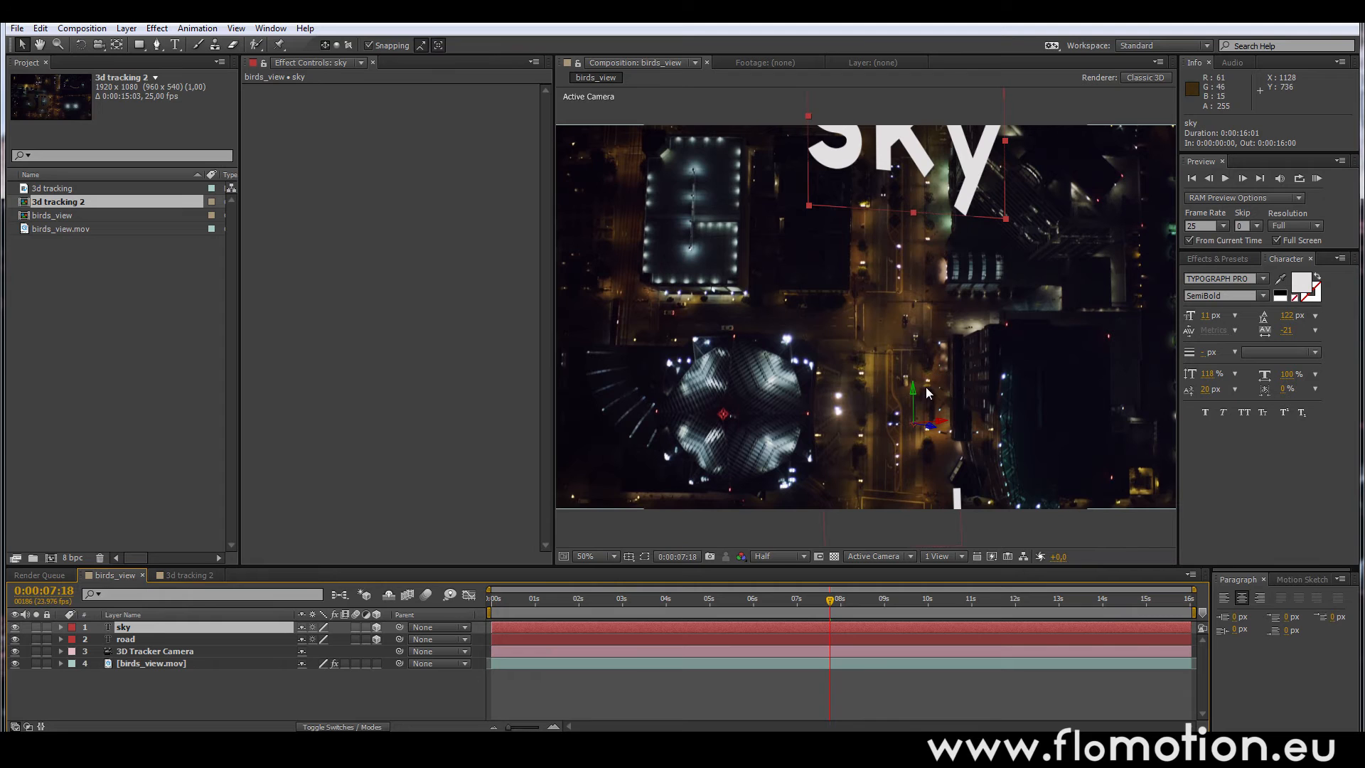
pyautogui.moveTo(916, 392); pyautogui.dragTo(931, 529)
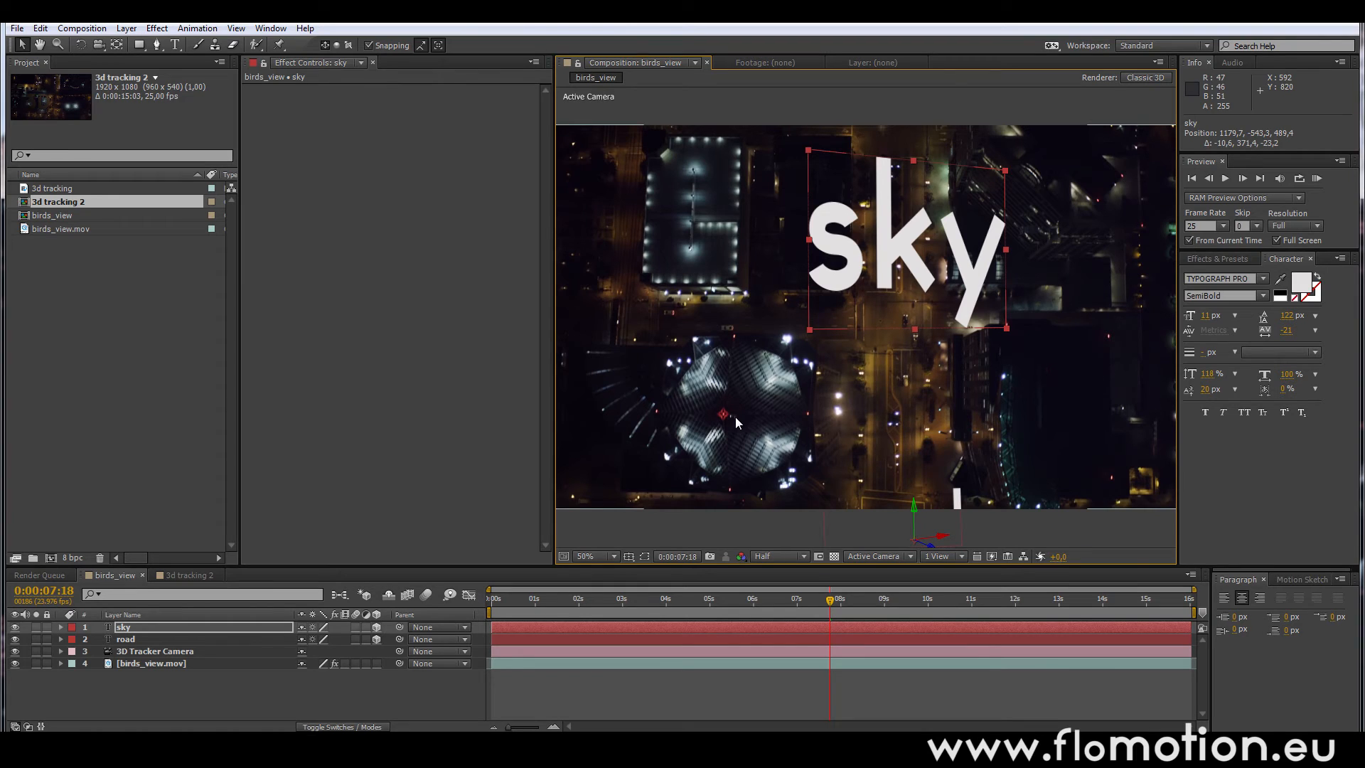
pyautogui.moveTo(933, 506); pyautogui.dragTo(914, 709)
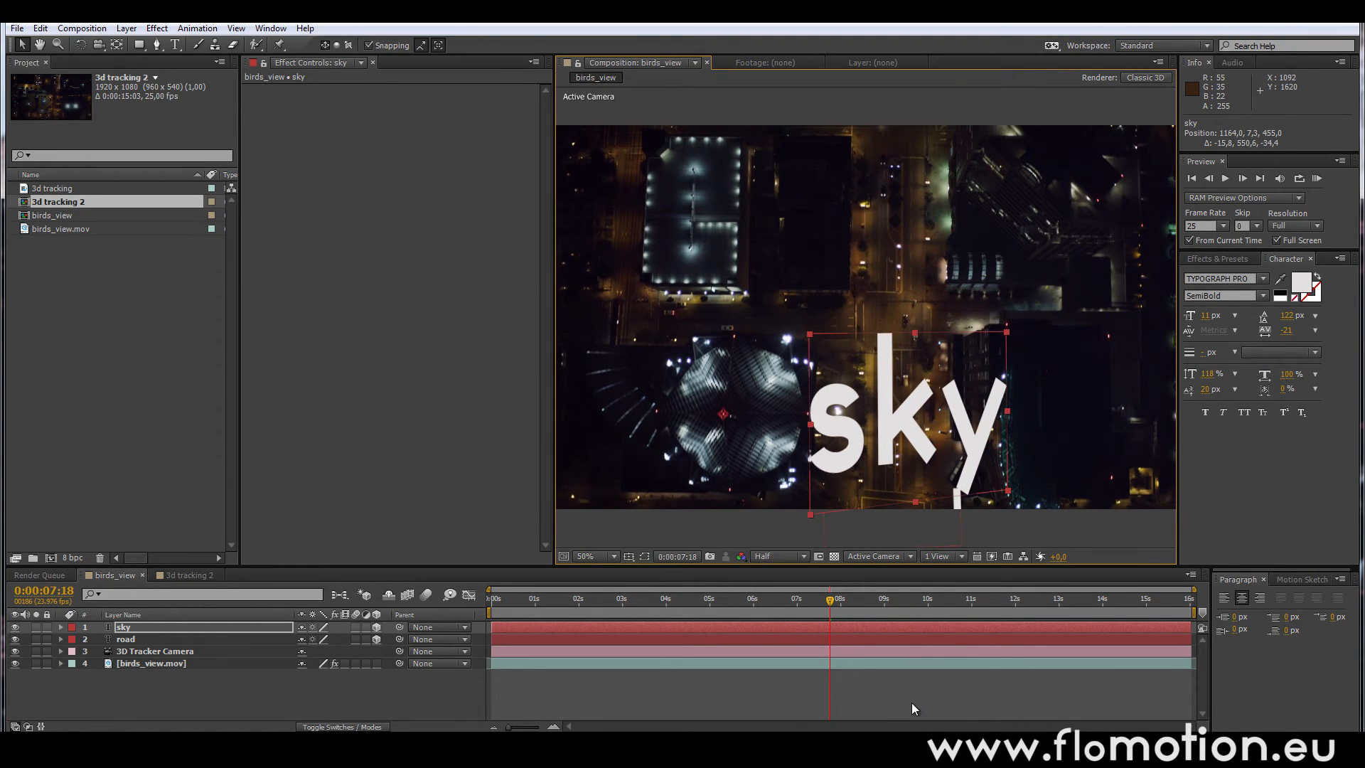
# - Play birds_view from the start and scrub to 0:00:05:16 to compare the motion of the sky and road titles
pyautogui.click(496, 603)
pyautogui.press('space')
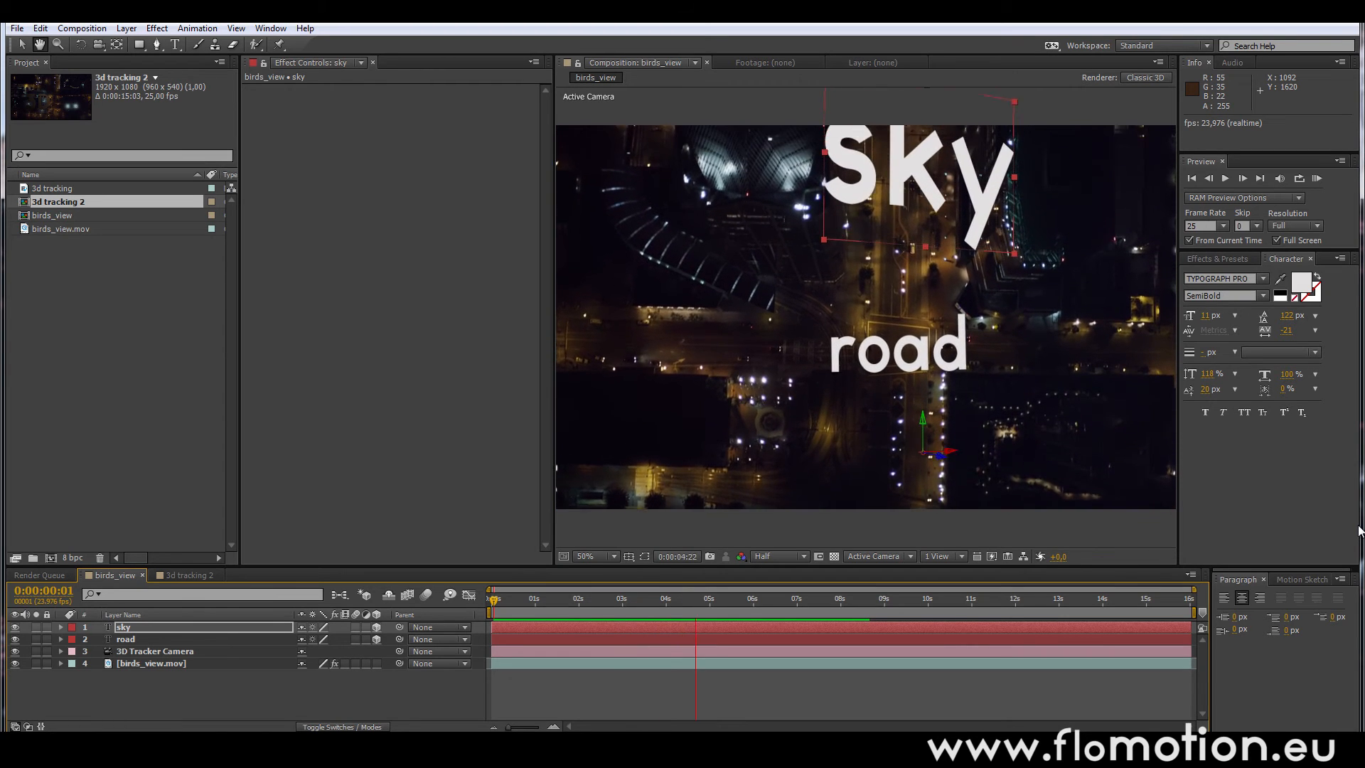
pyautogui.moveTo(624, 599); pyautogui.dragTo(581, 605)
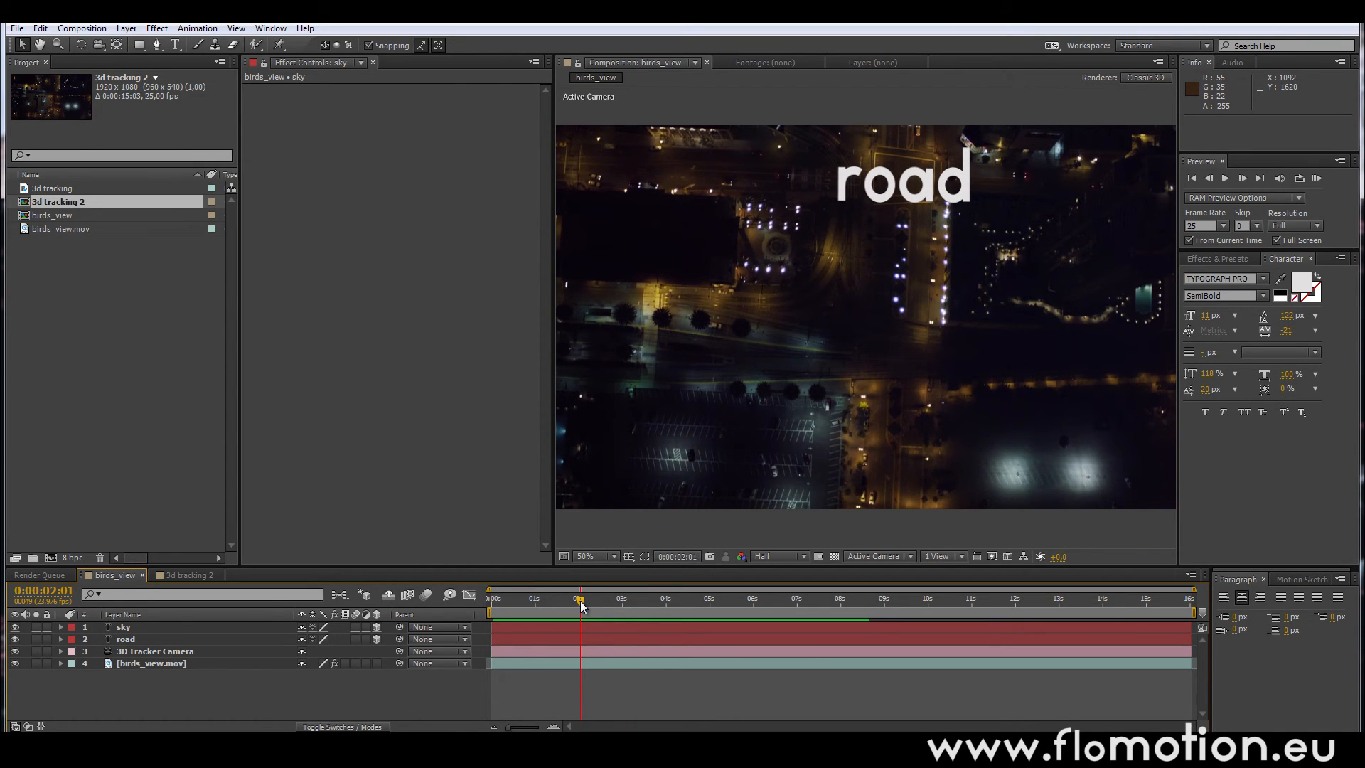
pyautogui.moveTo(581, 605); pyautogui.dragTo(739, 611)
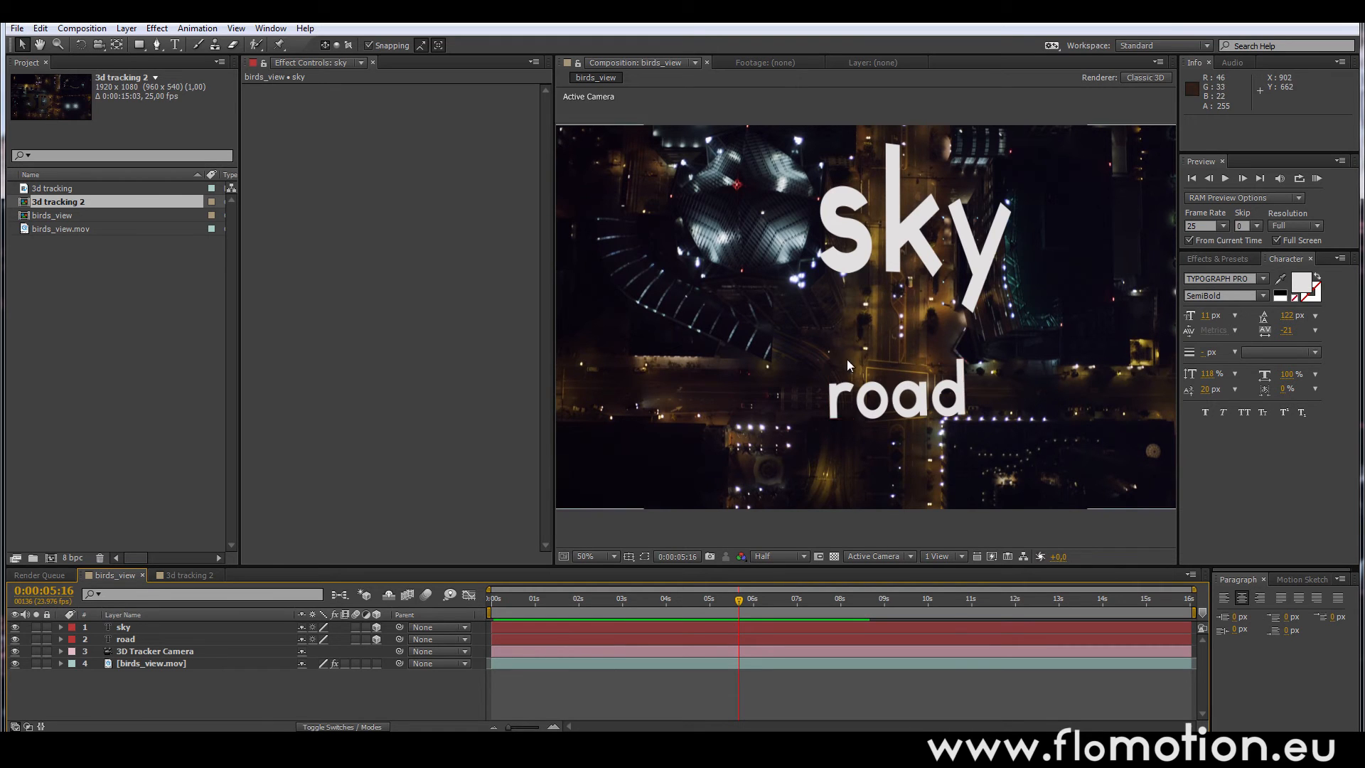
# - Scrub birds_view between 0:00:04:20 and 0:00:06:13 to examine how the sky title moves relative to the road title
pyautogui.moveTo(748, 610); pyautogui.dragTo(768, 605)
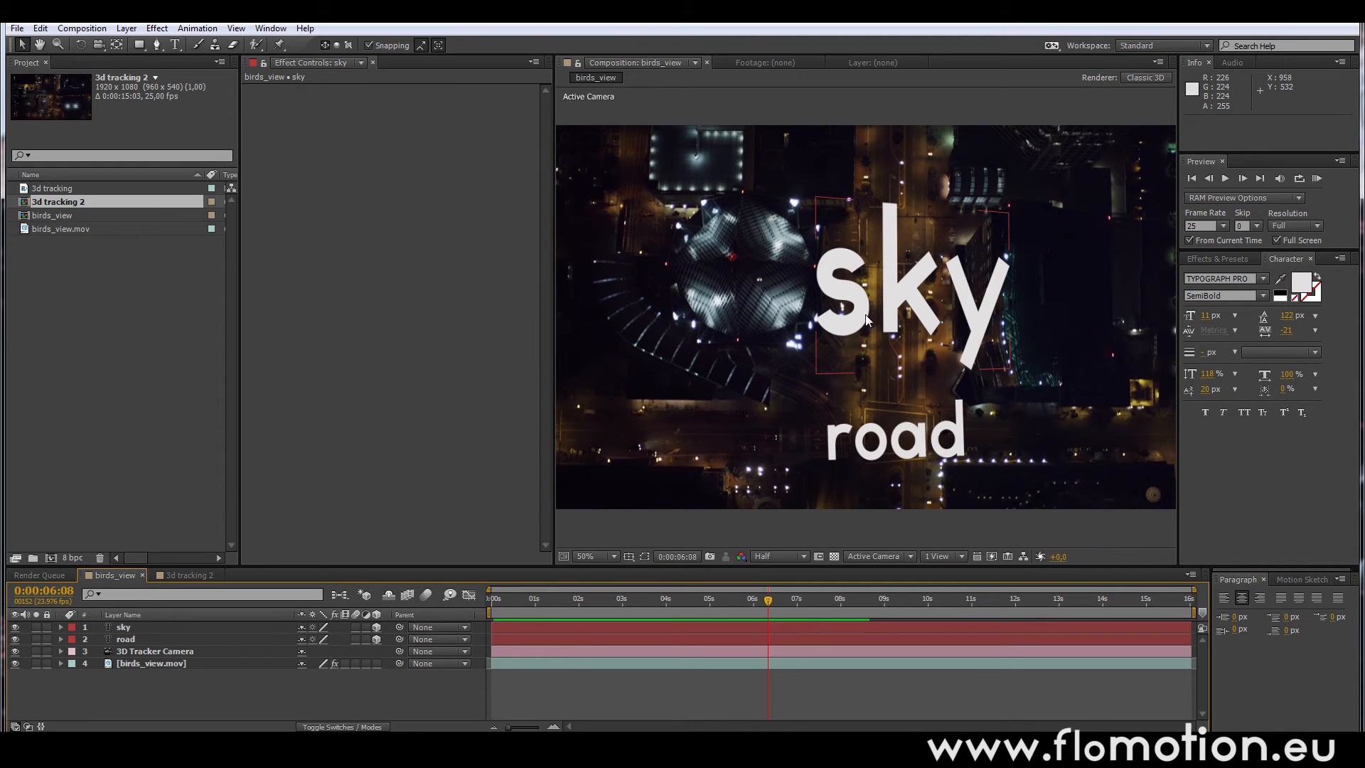
pyautogui.moveTo(767, 605); pyautogui.dragTo(684, 638)
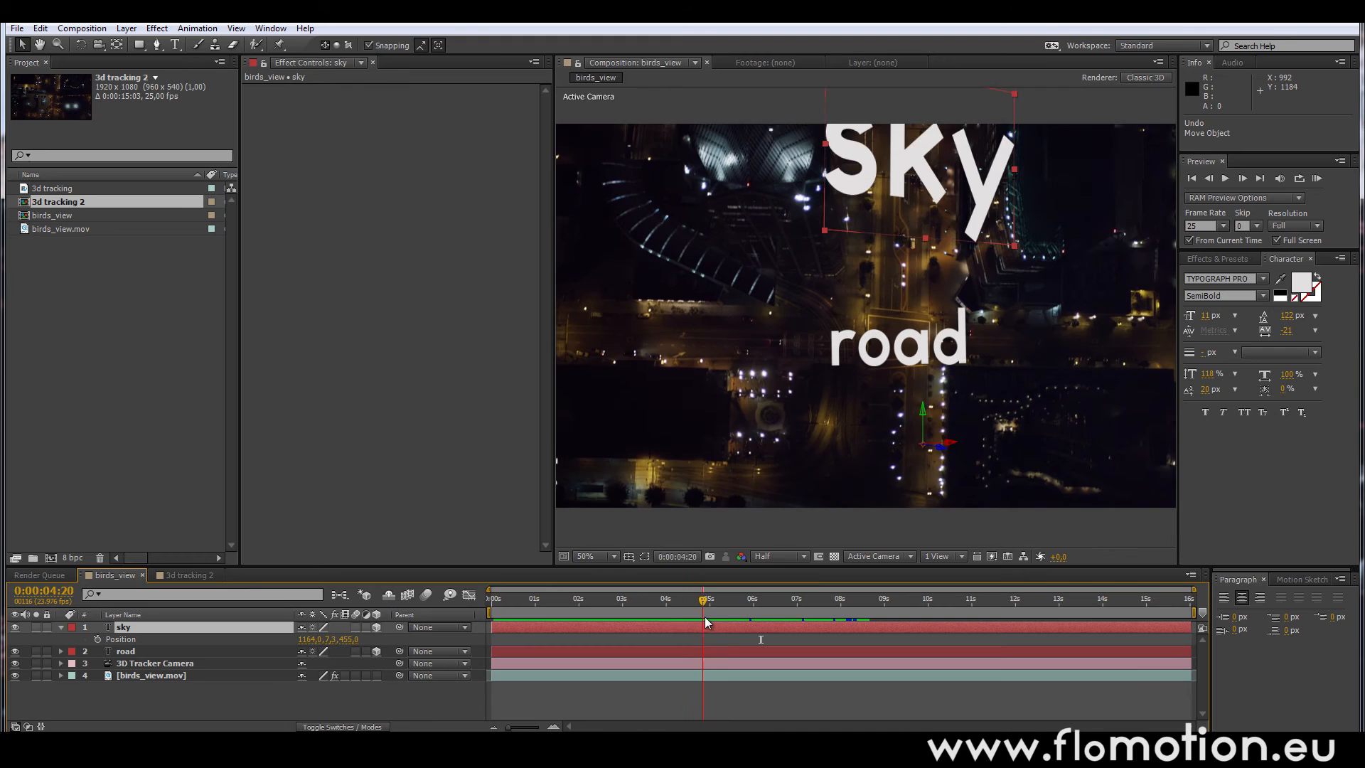
pyautogui.moveTo(705, 618); pyautogui.dragTo(779, 621)
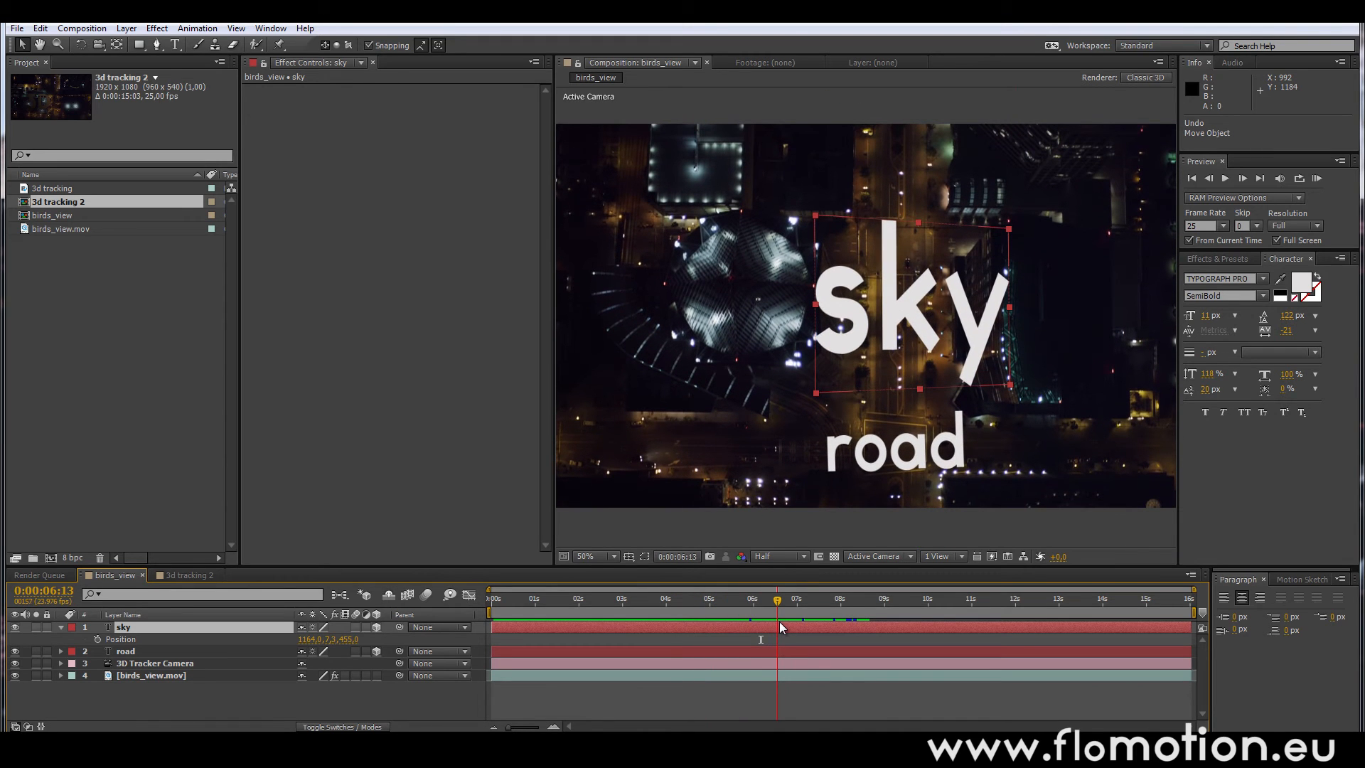
# - At 0:00:06:13, select four 3D Camera Tracker points of birds_view.mov on both sides of the sky title and create a solid from them
pyautogui.click(165, 663)
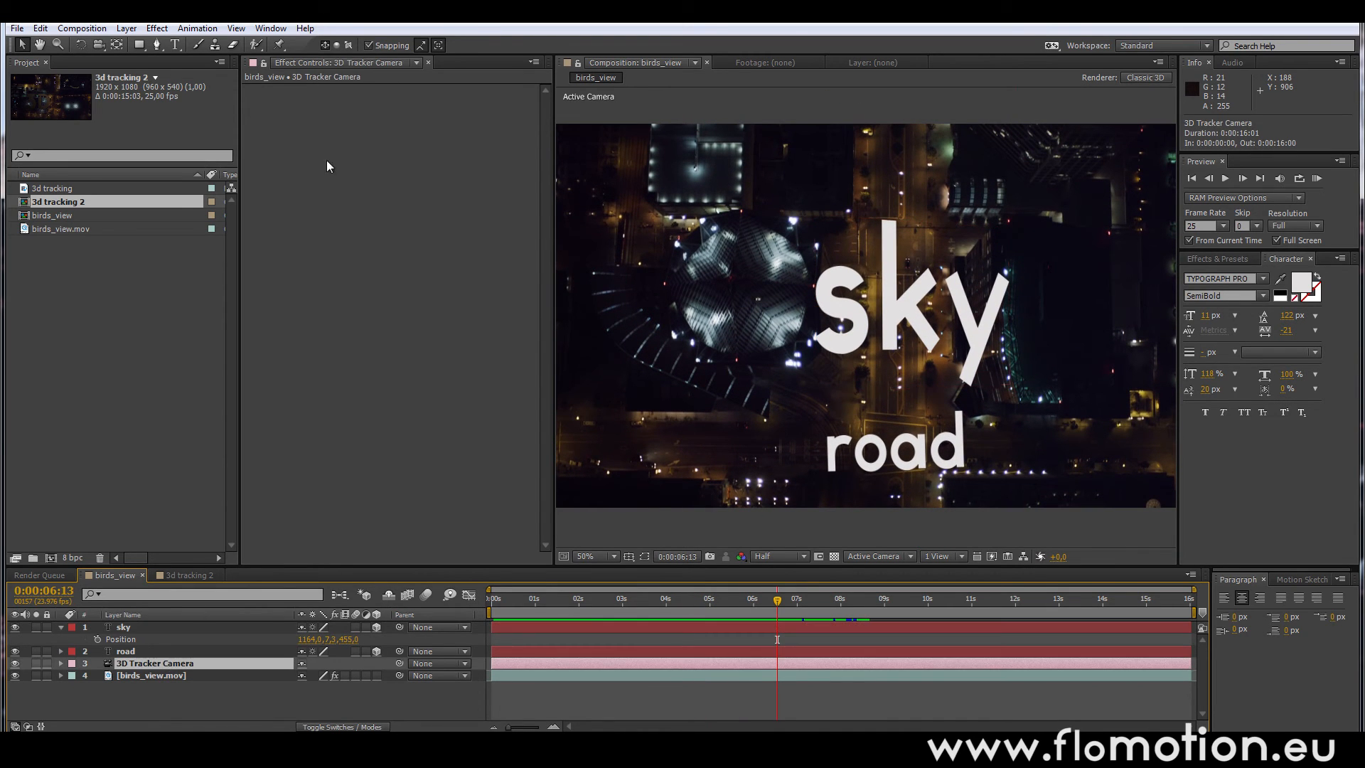
pyautogui.click(148, 663)
pyautogui.click(160, 674)
pyautogui.click(284, 88)
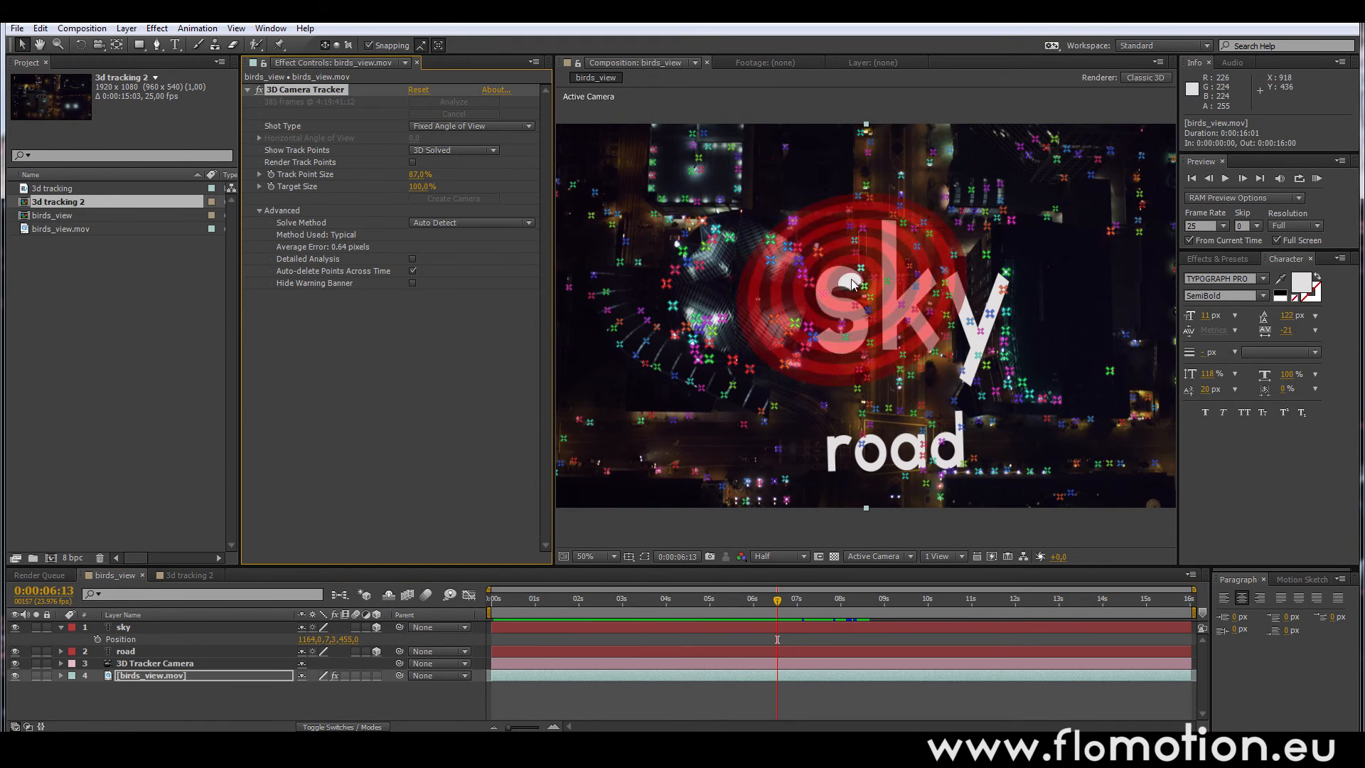
pyautogui.click(818, 251)
pyautogui.keyDown('shift'); pyautogui.click(812, 336); pyautogui.keyUp('shift')
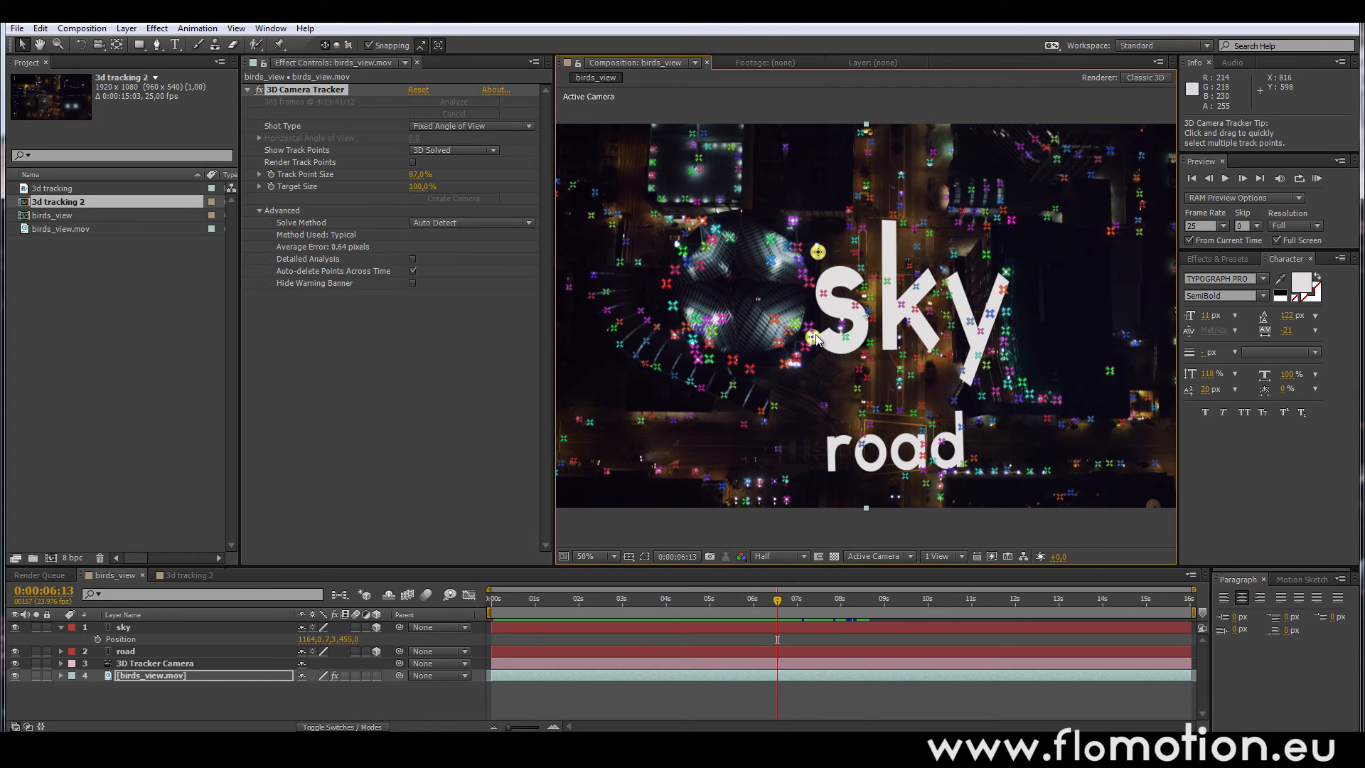
pyautogui.keyDown('shift'); pyautogui.click(1005, 273); pyautogui.keyUp('shift')
pyautogui.keyDown('shift'); pyautogui.click(1009, 371); pyautogui.keyUp('shift')
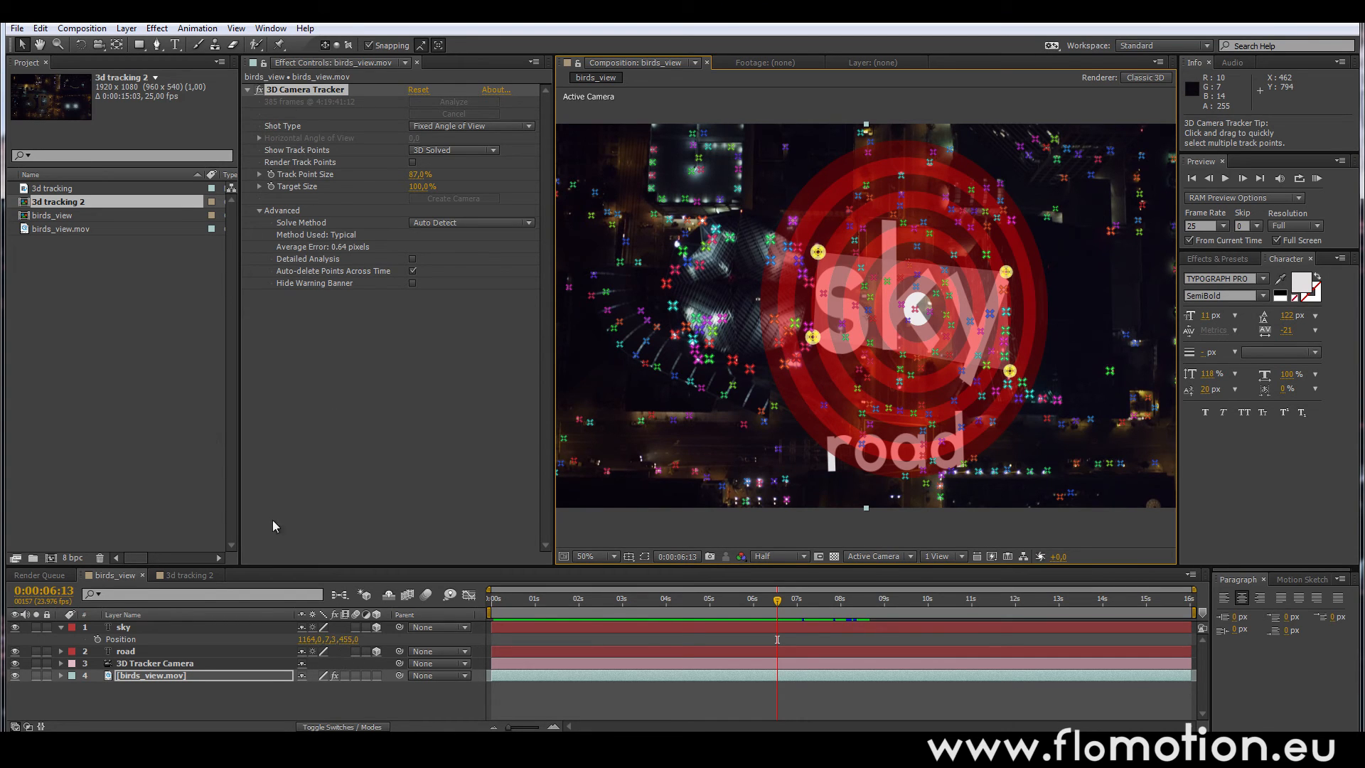
pyautogui.rightClick(816, 337)
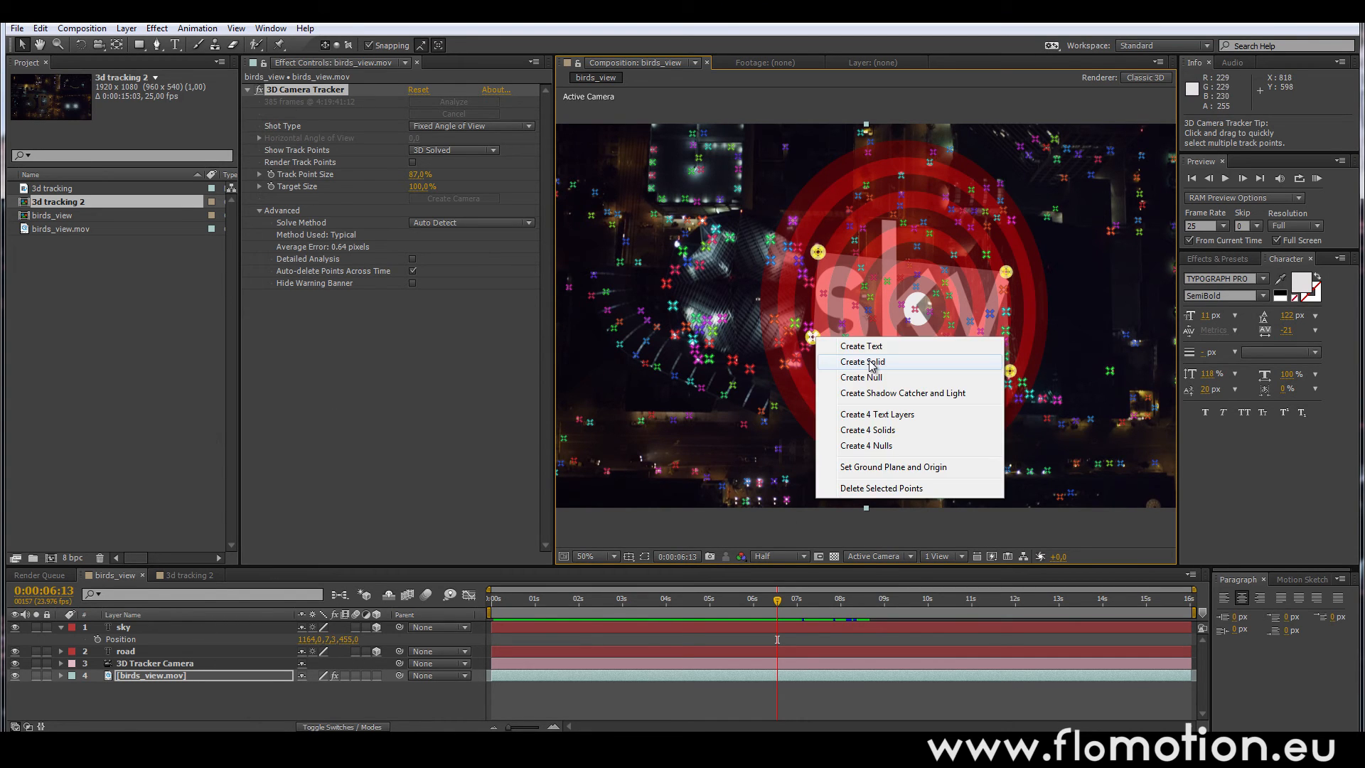
pyautogui.click(871, 364)
# - Draw a closed, cloud-shaped mask on the track solid over the upper part of the sky title with the Pen tool
pyautogui.press('g')
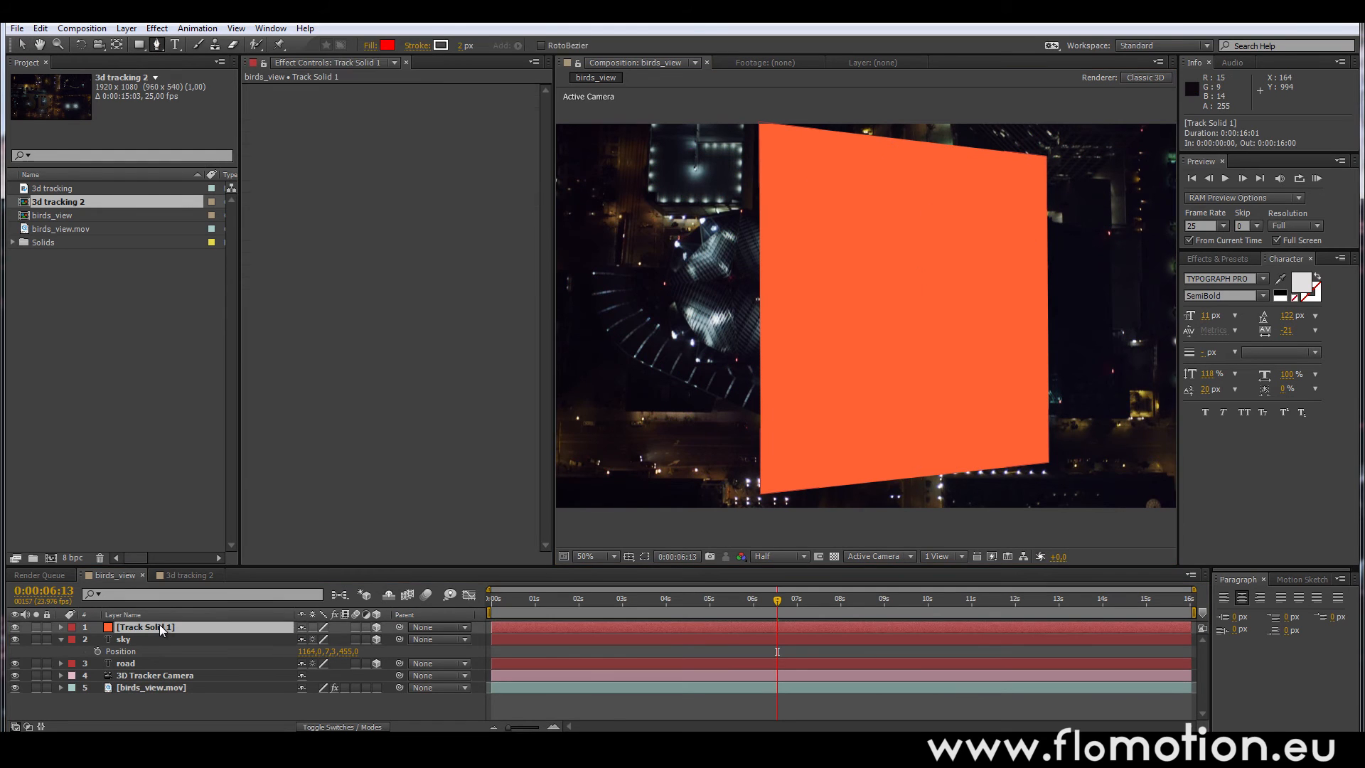
pyautogui.click(883, 232)
pyautogui.moveTo(842, 216); pyautogui.dragTo(839, 244)
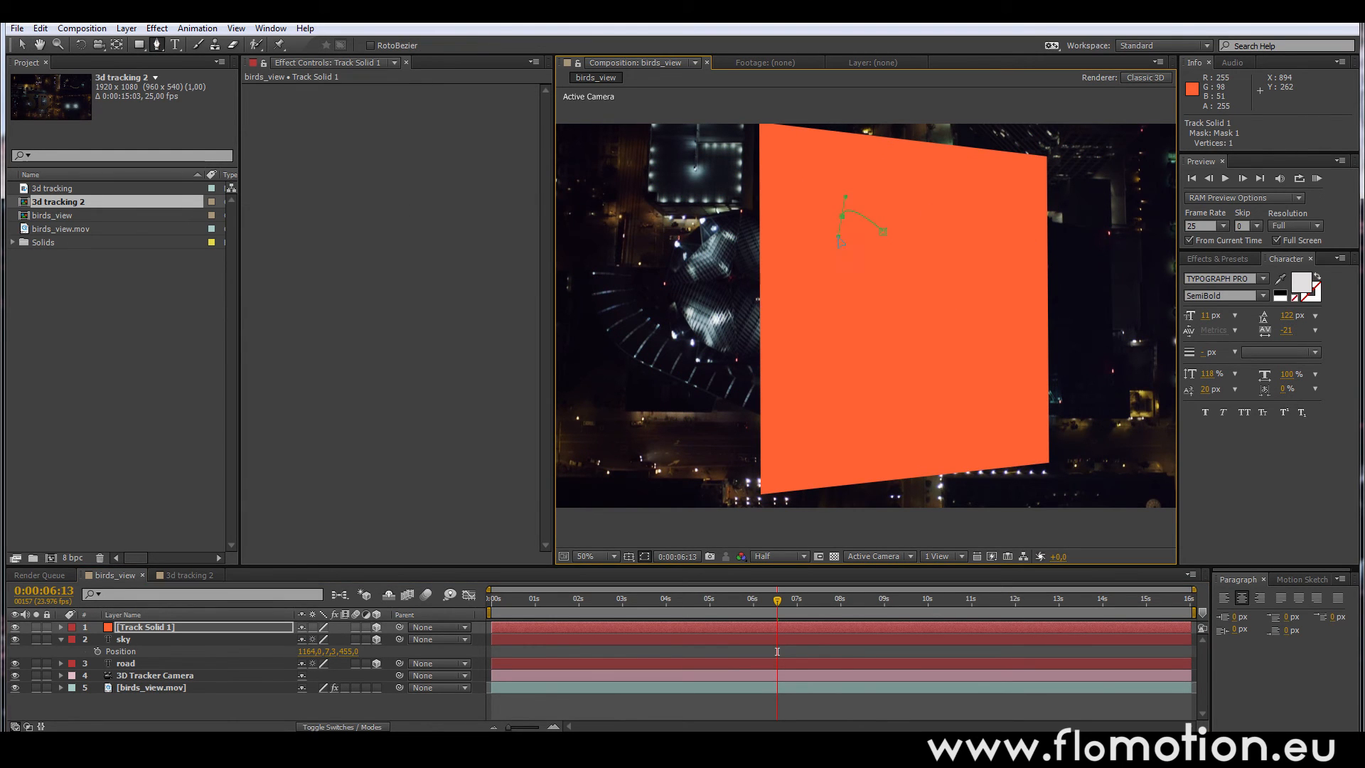
pyautogui.click(833, 297)
pyautogui.click(822, 340)
pyautogui.moveTo(975, 324); pyautogui.dragTo(979, 317)
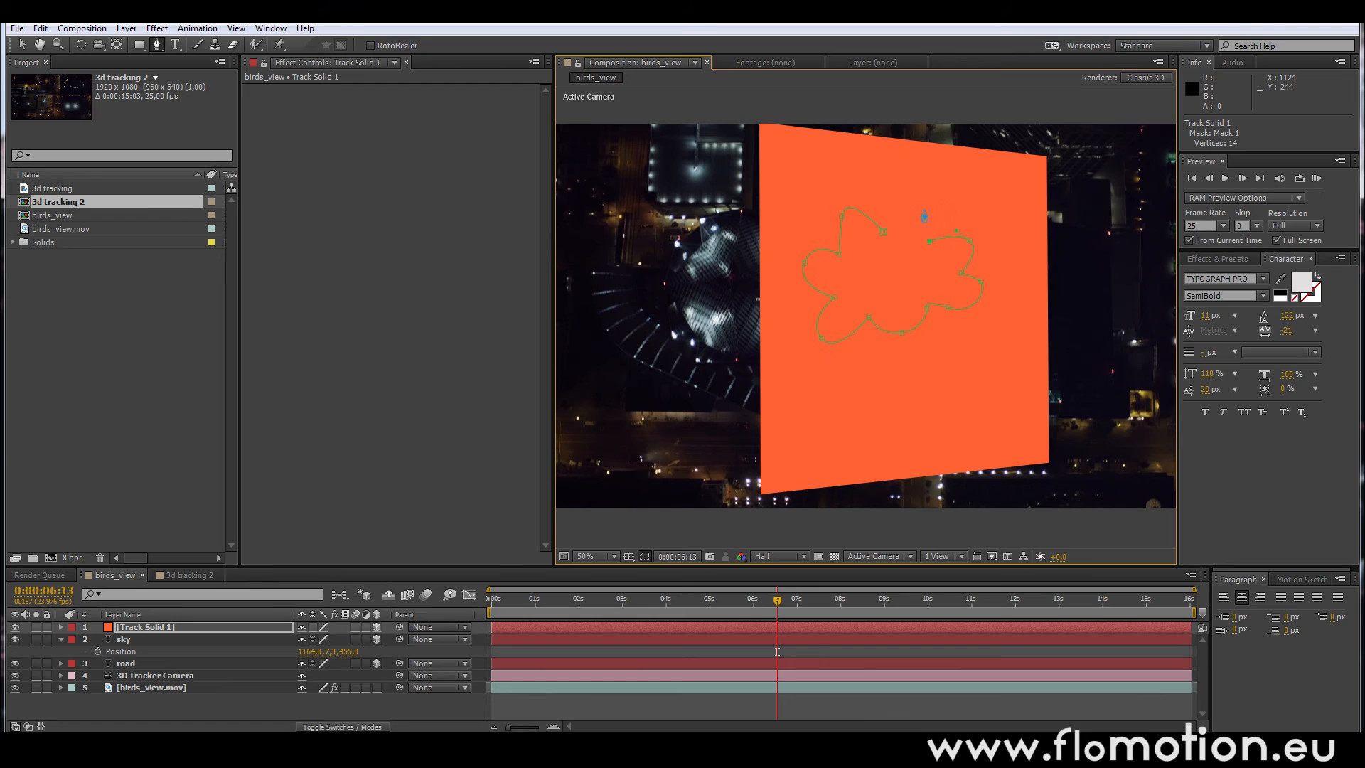
pyautogui.click(884, 231)
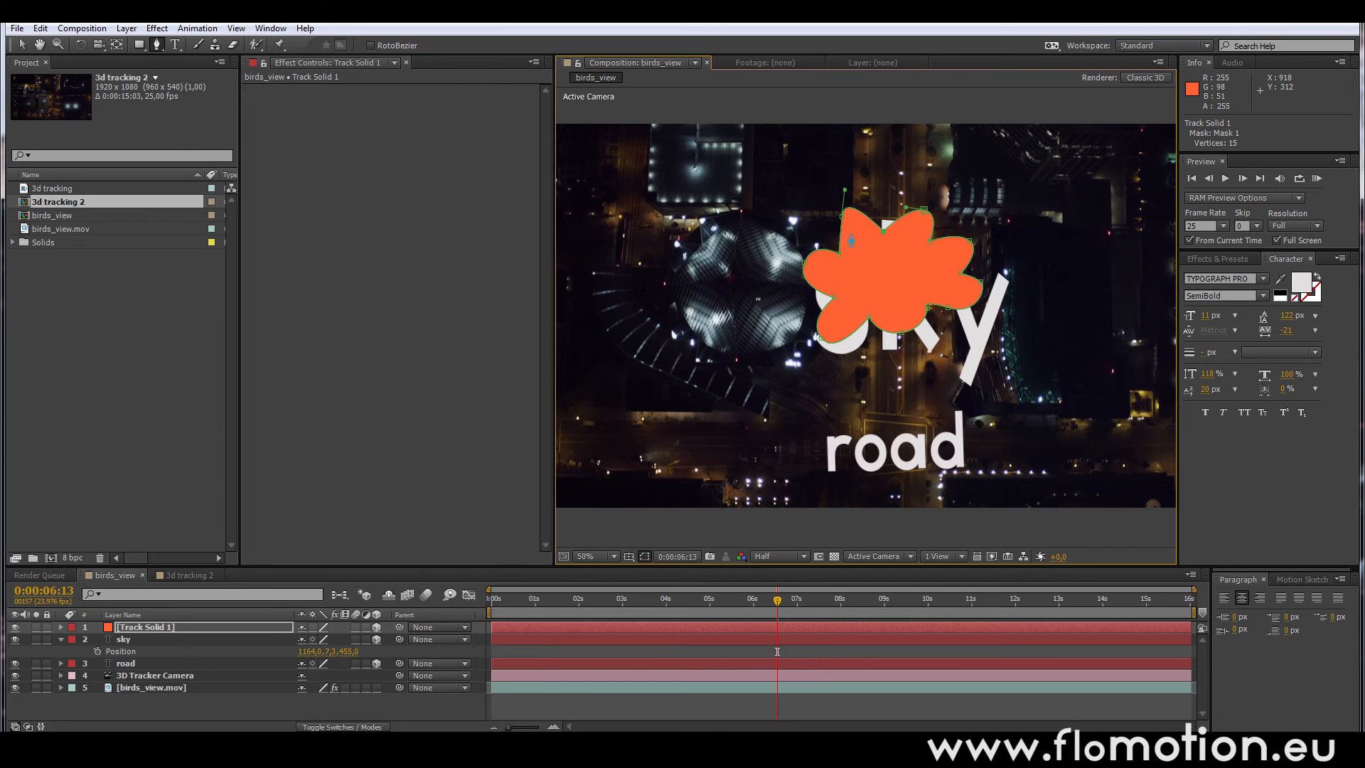
# - Move the masked cloud solid along its Z axis toward the camera until it spreads across the upper frame
pyautogui.click(133, 627)
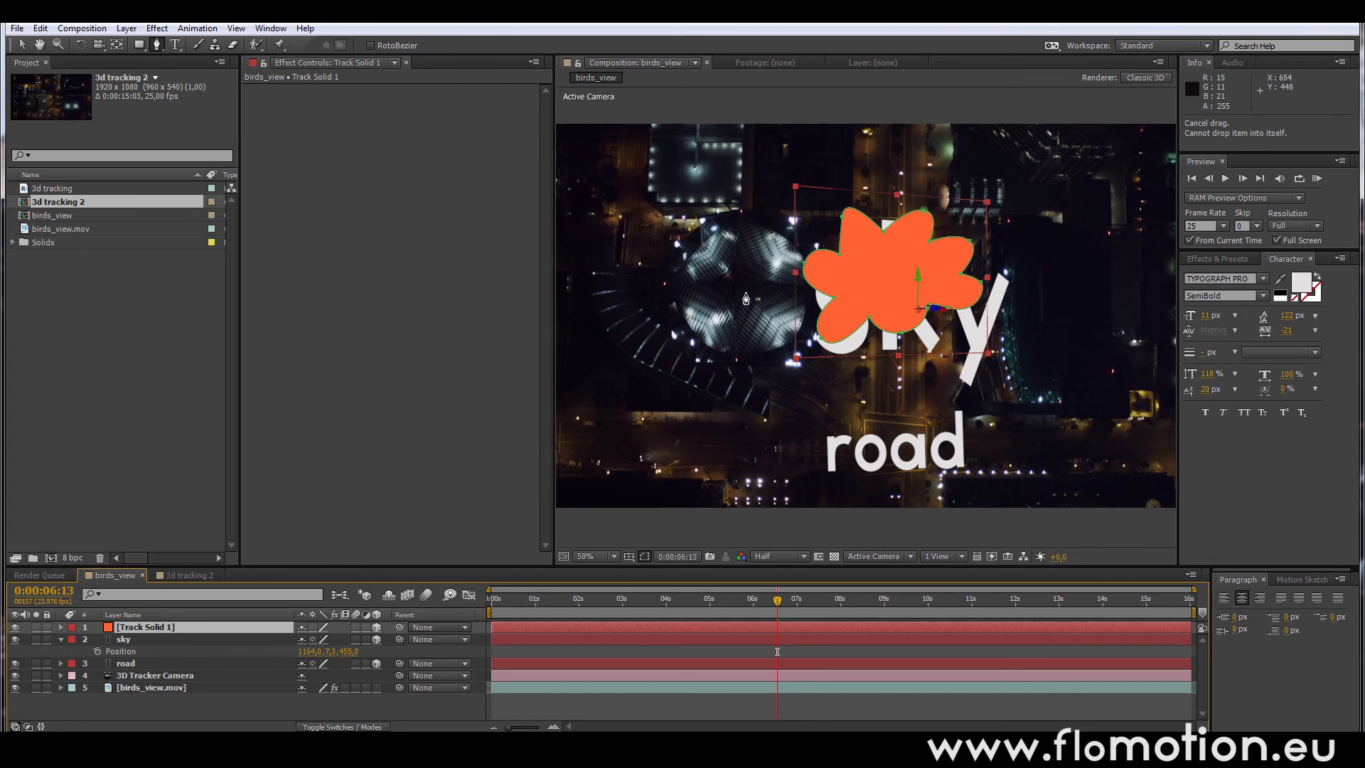
pyautogui.press('v')
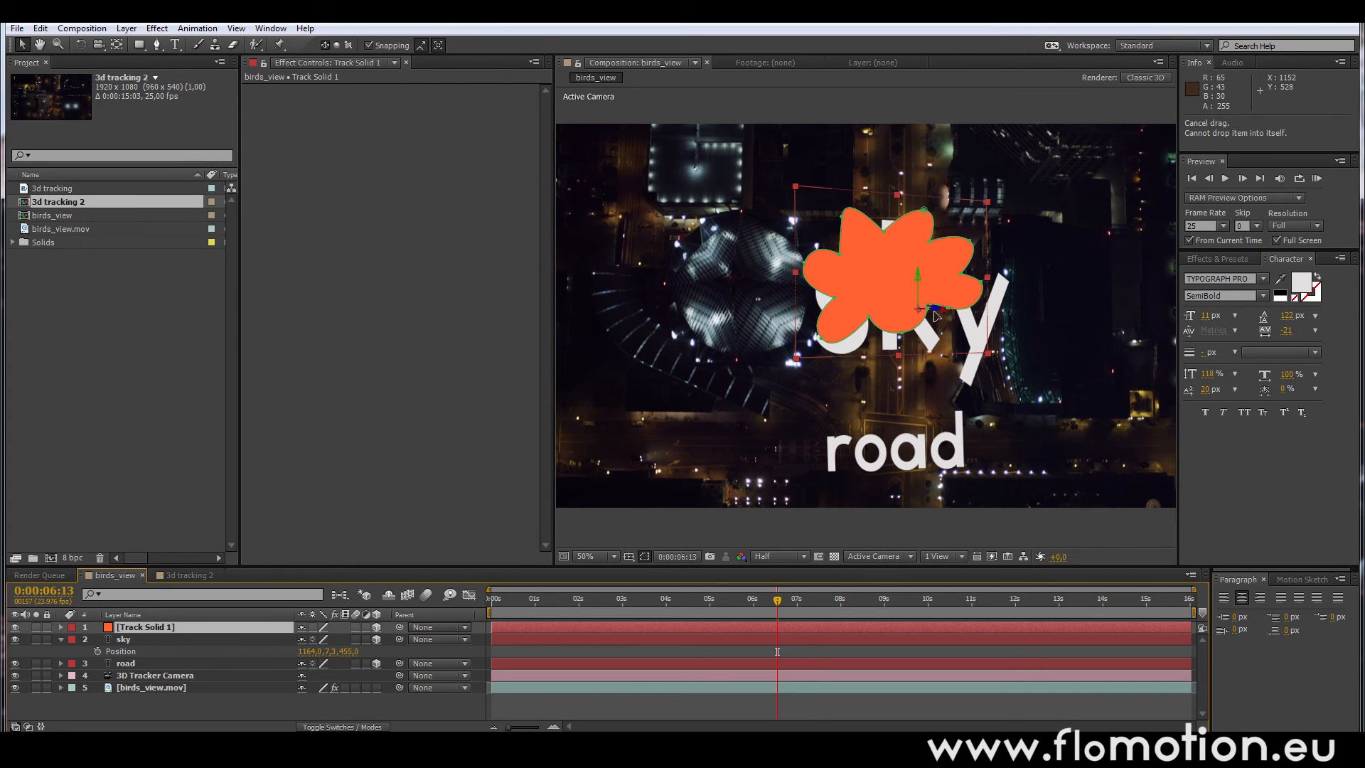
pyautogui.moveTo(938, 314); pyautogui.dragTo(1141, 274)
# - Feather the cloud solid's mask by about 26 pixels and lower the solid's opacity to 67%
pyautogui.click(148, 626)
pyautogui.press('f')
pyautogui.moveTo(328, 651); pyautogui.dragTo(347, 651)
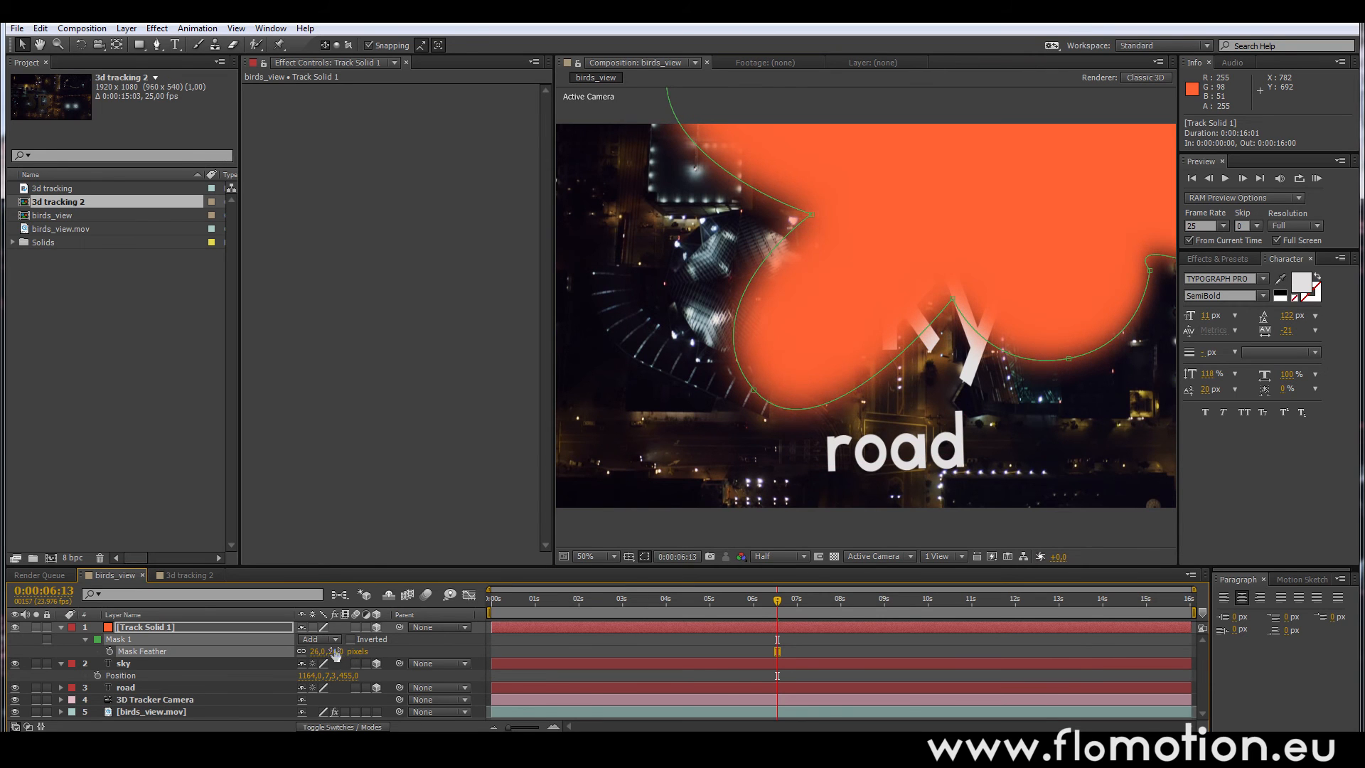
pyautogui.press('t')
pyautogui.moveTo(307, 645); pyautogui.dragTo(280, 644)
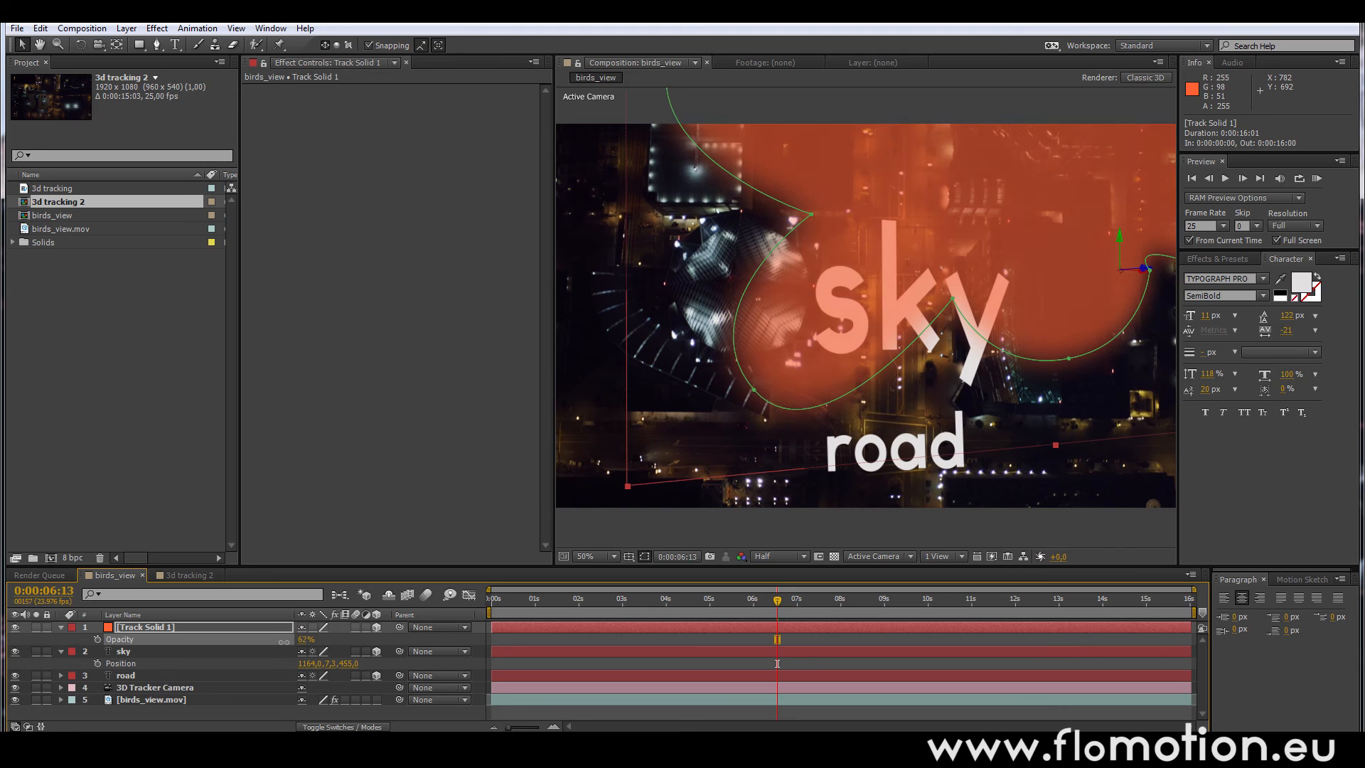
# - Apply the Tint effect to the cloud solid and play birds_view from the start
pyautogui.click(1235, 260)
pyautogui.write('t')
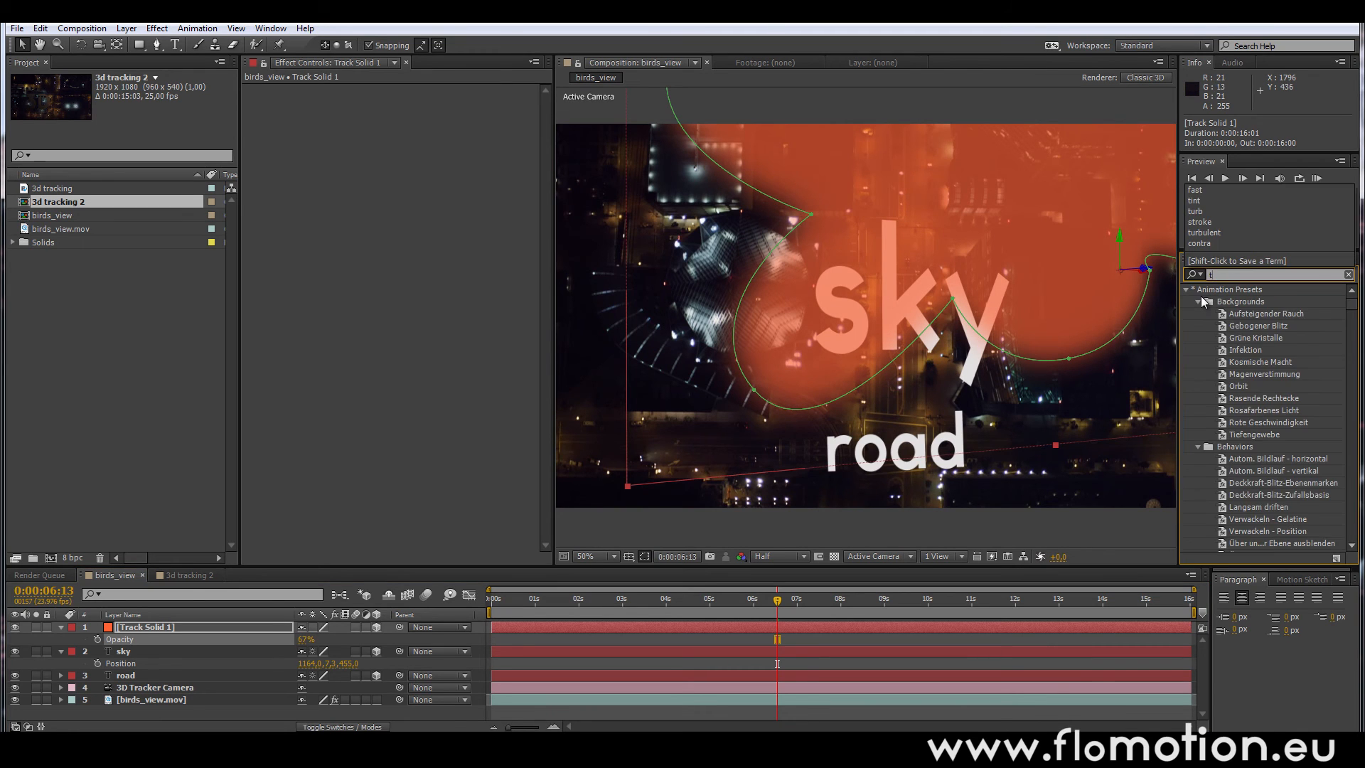
pyautogui.write('int')
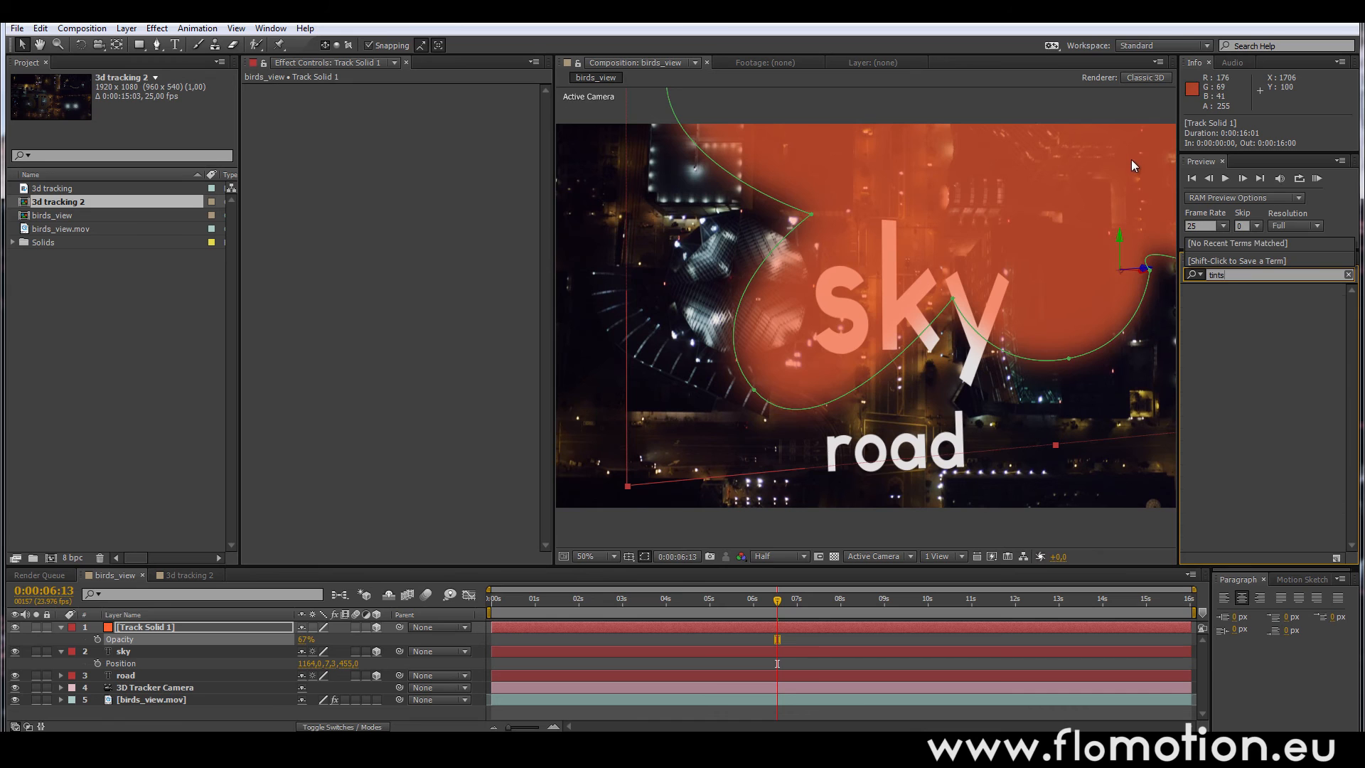
pyautogui.doubleClick(1209, 302)
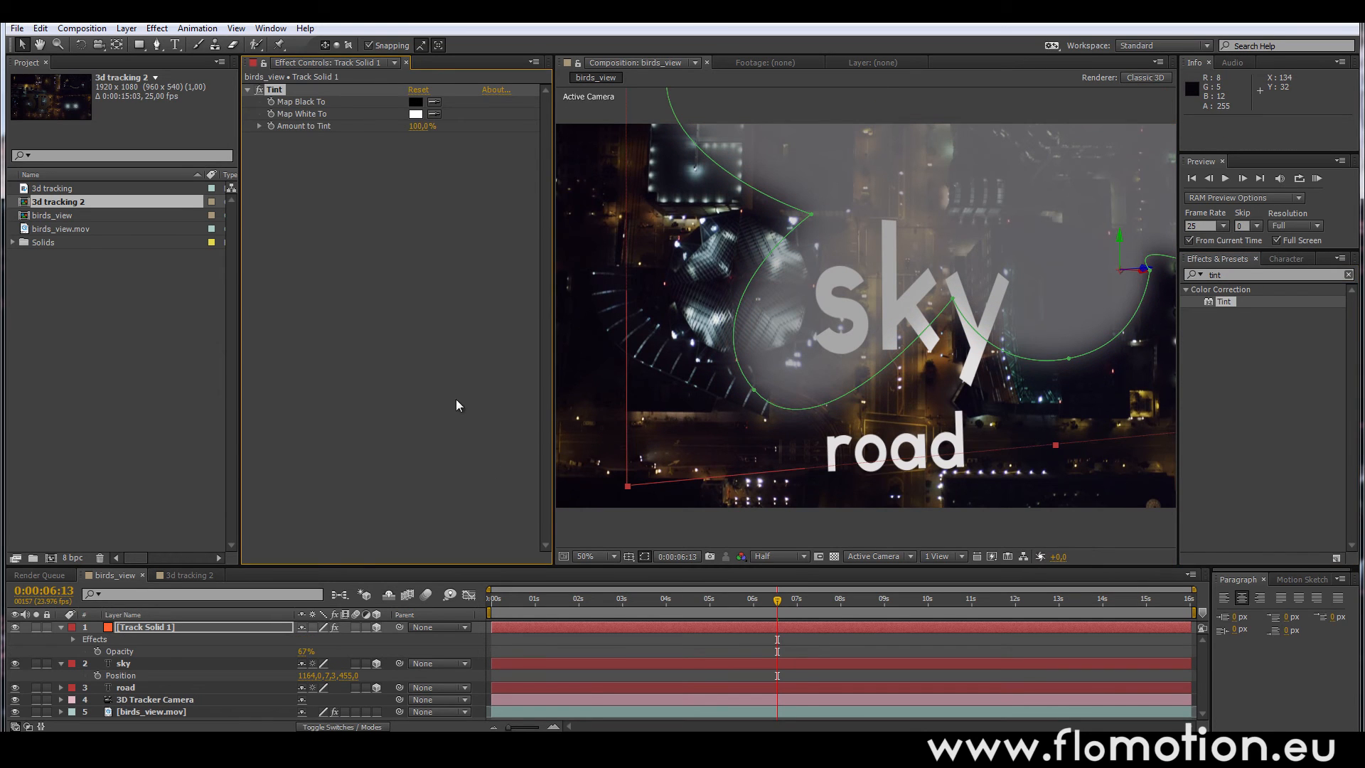
pyautogui.press('Home')
pyautogui.press('space')
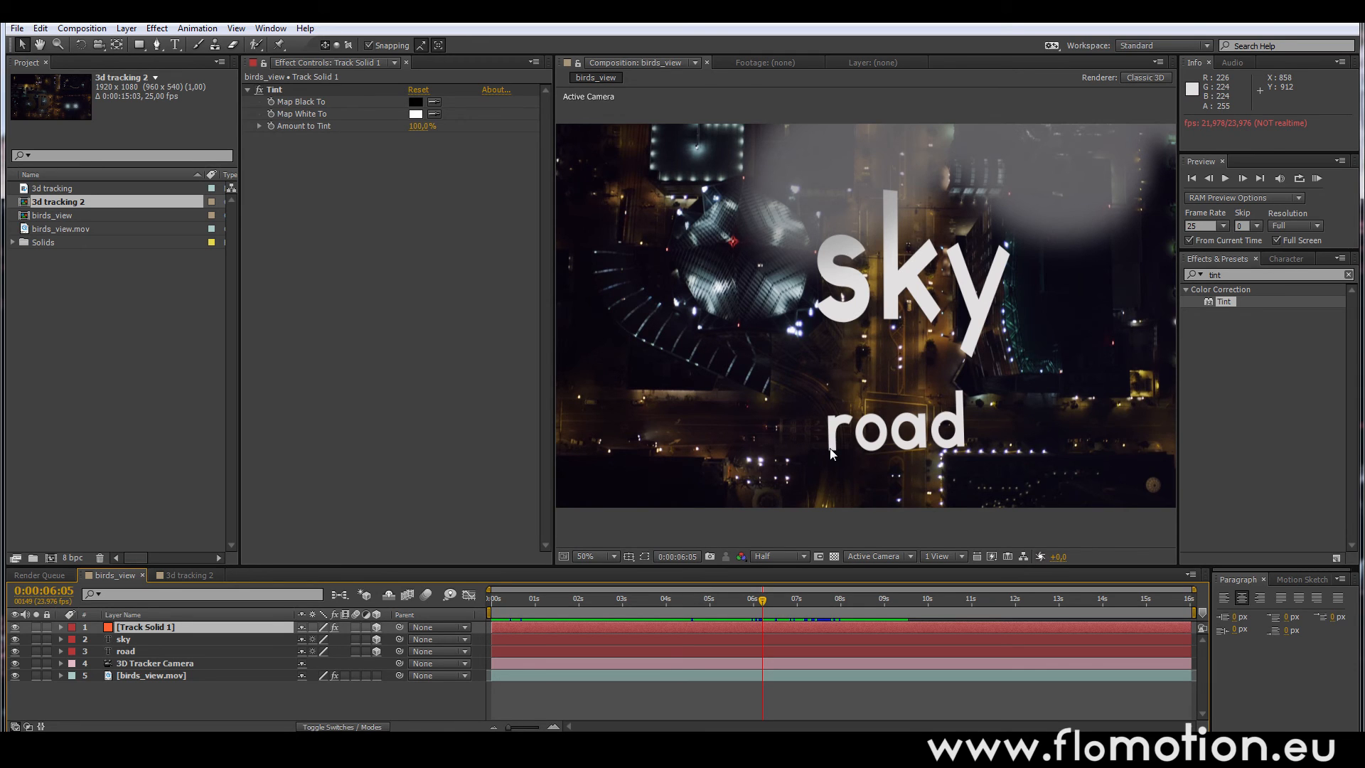
# - Add a new point light to birds_view at 0:00:06:05
pyautogui.click(127, 29)
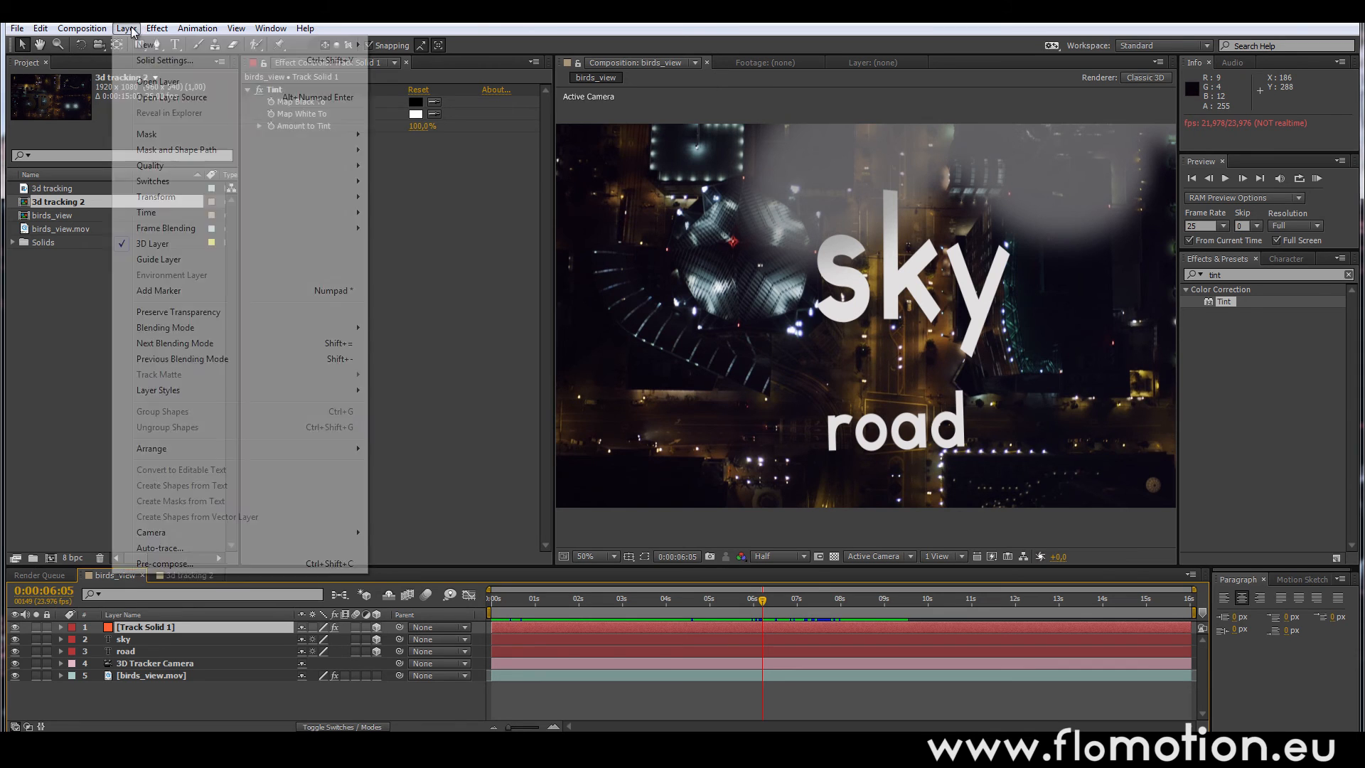
pyautogui.moveTo(155, 45)
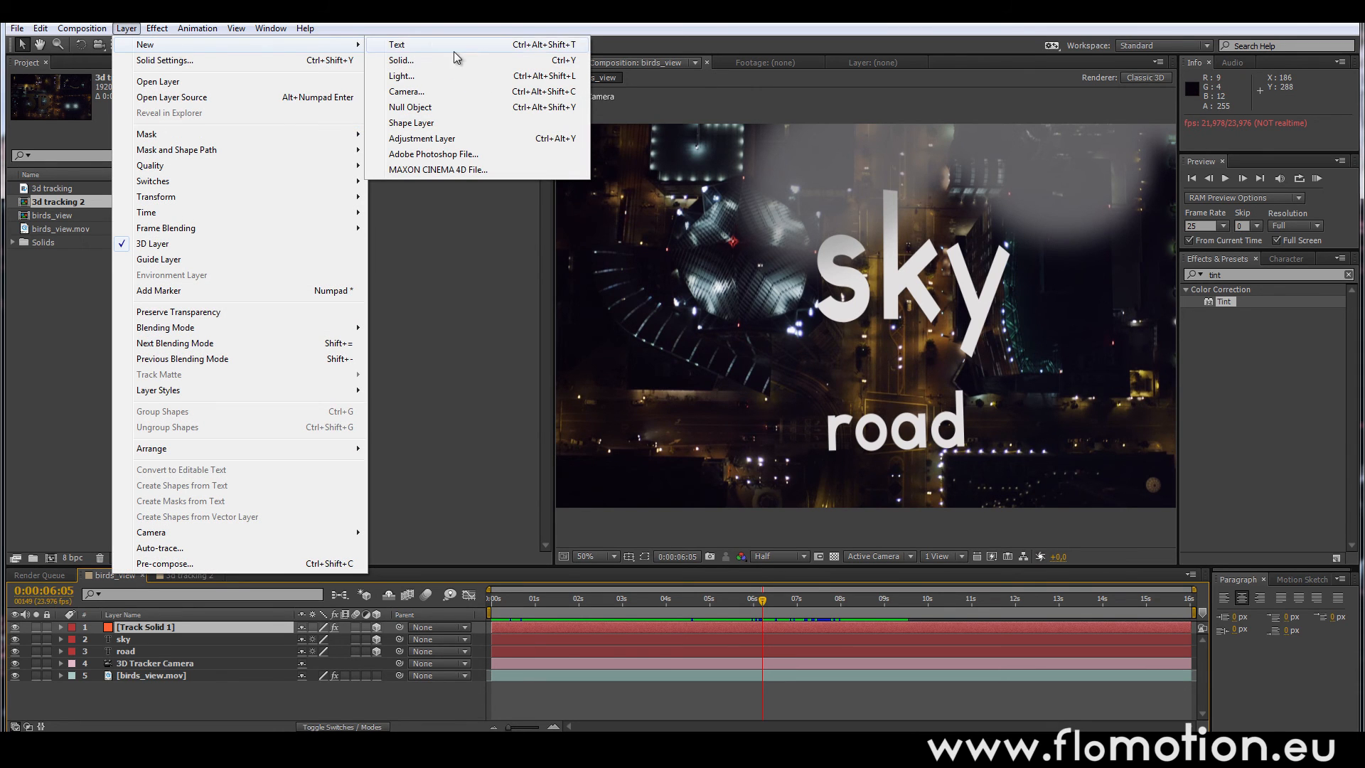
pyautogui.click(425, 76)
pyautogui.click(688, 532)
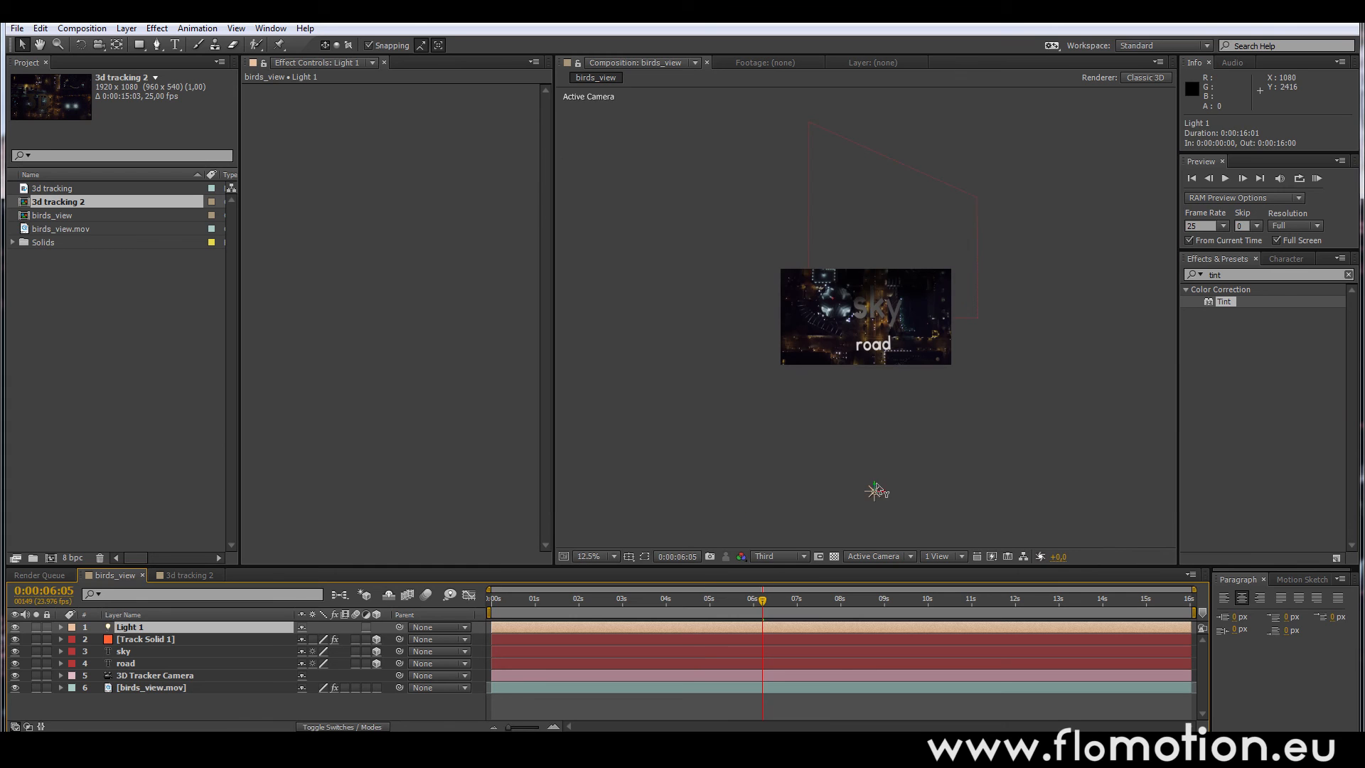
# - Move the light up from below the frame and position it over the road title
pyautogui.moveTo(876, 485); pyautogui.dragTo(881, 355)
pyautogui.scroll(3, 881, 354)
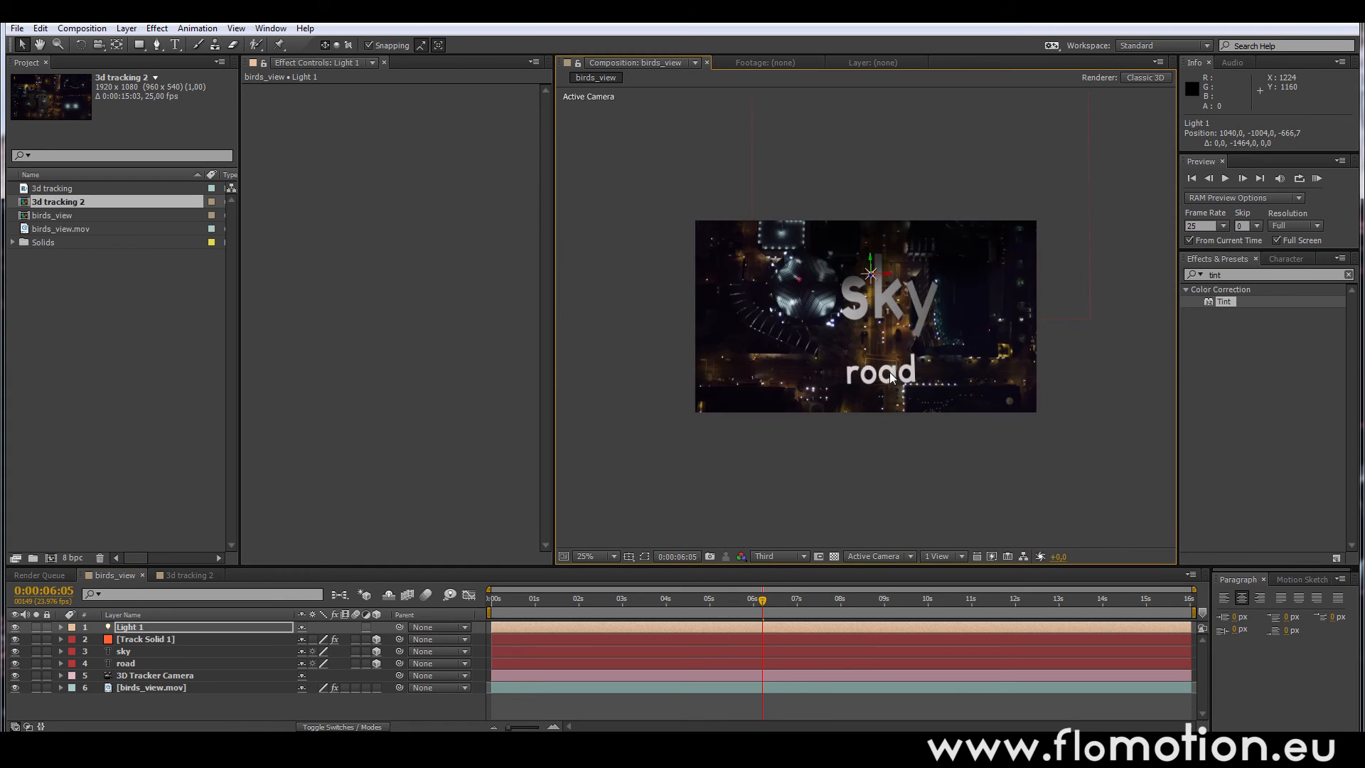
pyautogui.scroll(-2, 883, 182)
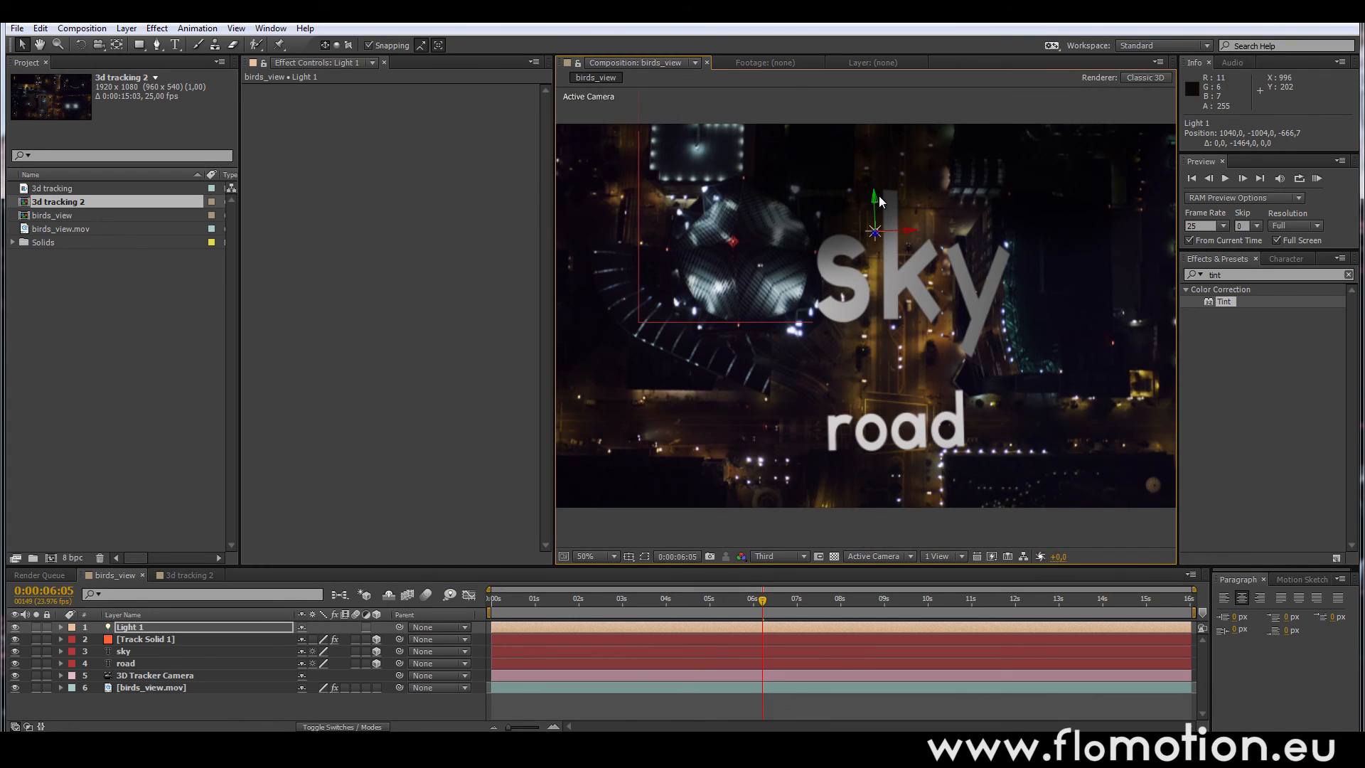
pyautogui.moveTo(875, 234); pyautogui.dragTo(884, 313)
pyautogui.scroll(-3, 893, 365)
# - Set the light's color to a warm yellow sampled from the lit building at the far end of the cross street
pyautogui.click(61, 627)
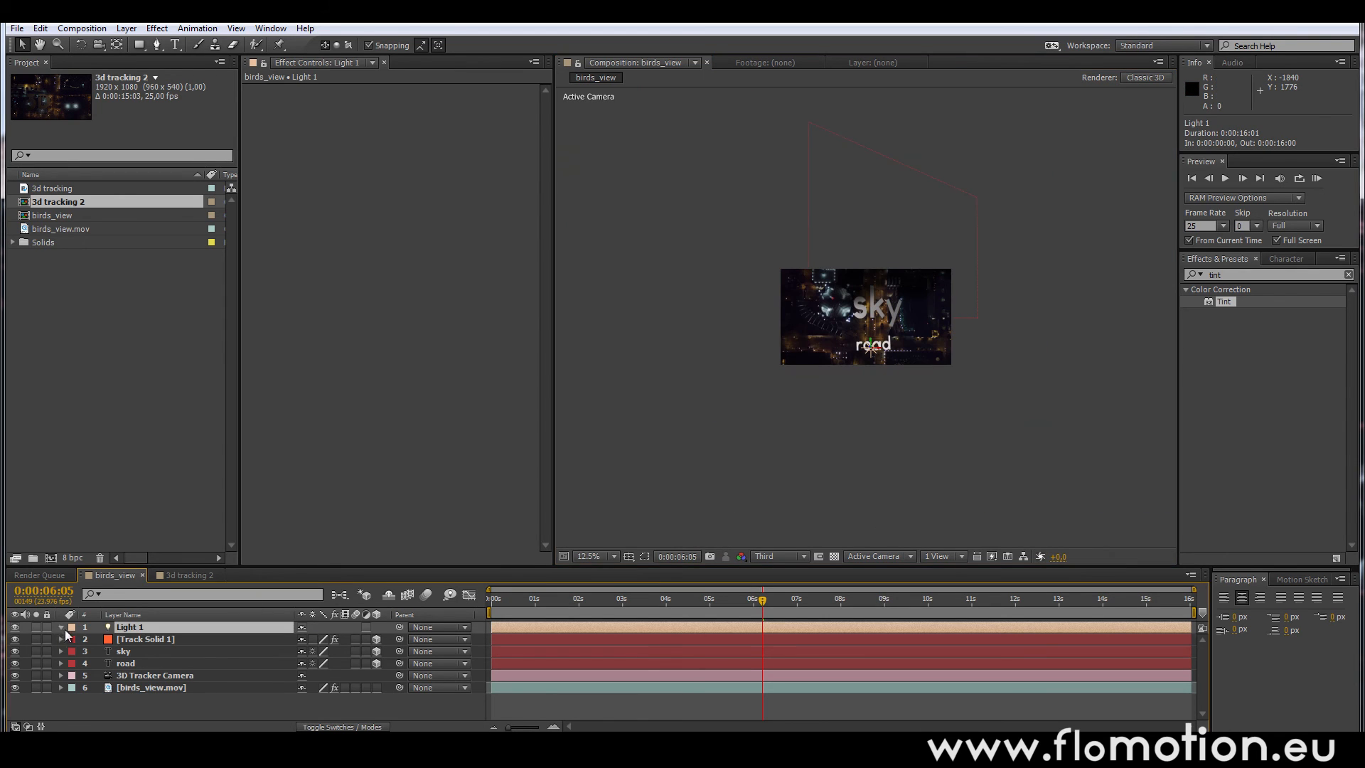
pyautogui.click(73, 651)
pyautogui.click(305, 651)
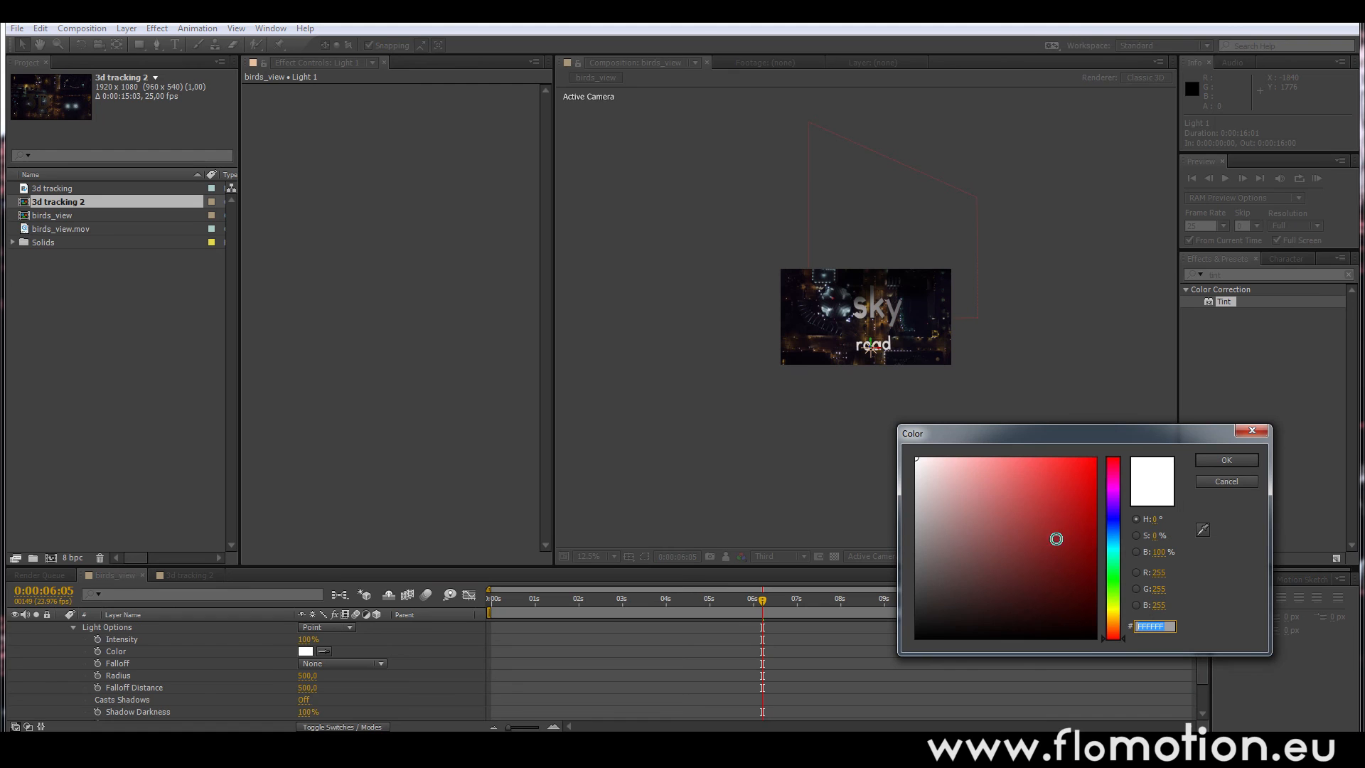
pyautogui.click(985, 522)
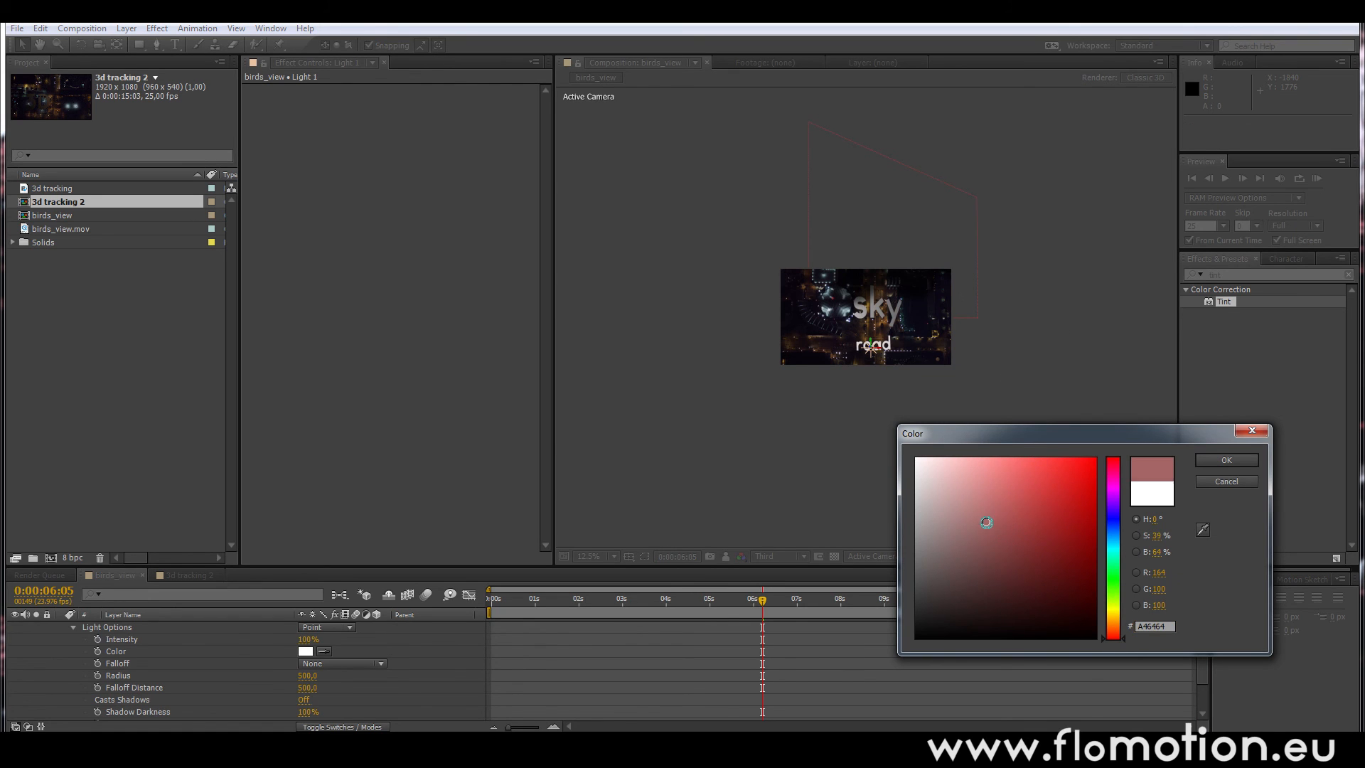
pyautogui.moveTo(1121, 620); pyautogui.dragTo(1120, 604)
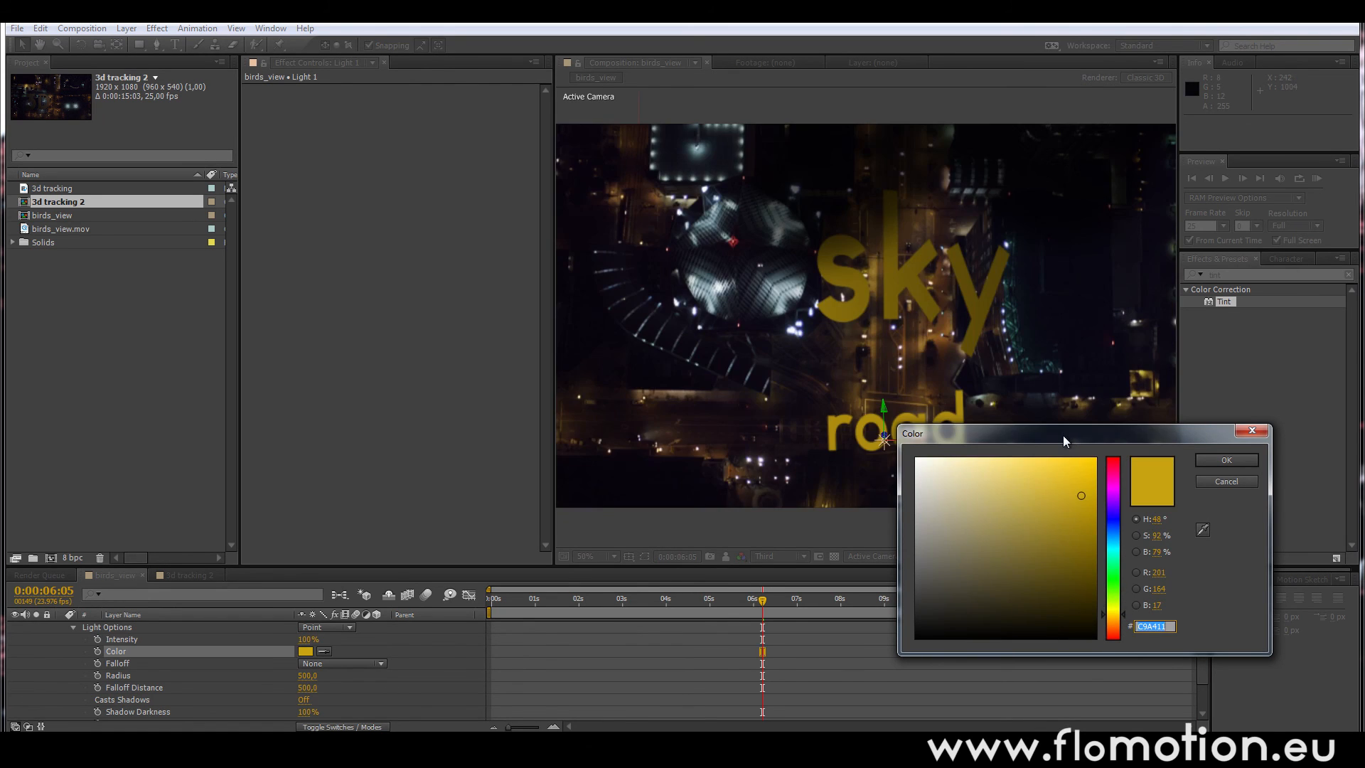
pyautogui.moveTo(1064, 435); pyautogui.dragTo(393, 271)
pyautogui.click(528, 357)
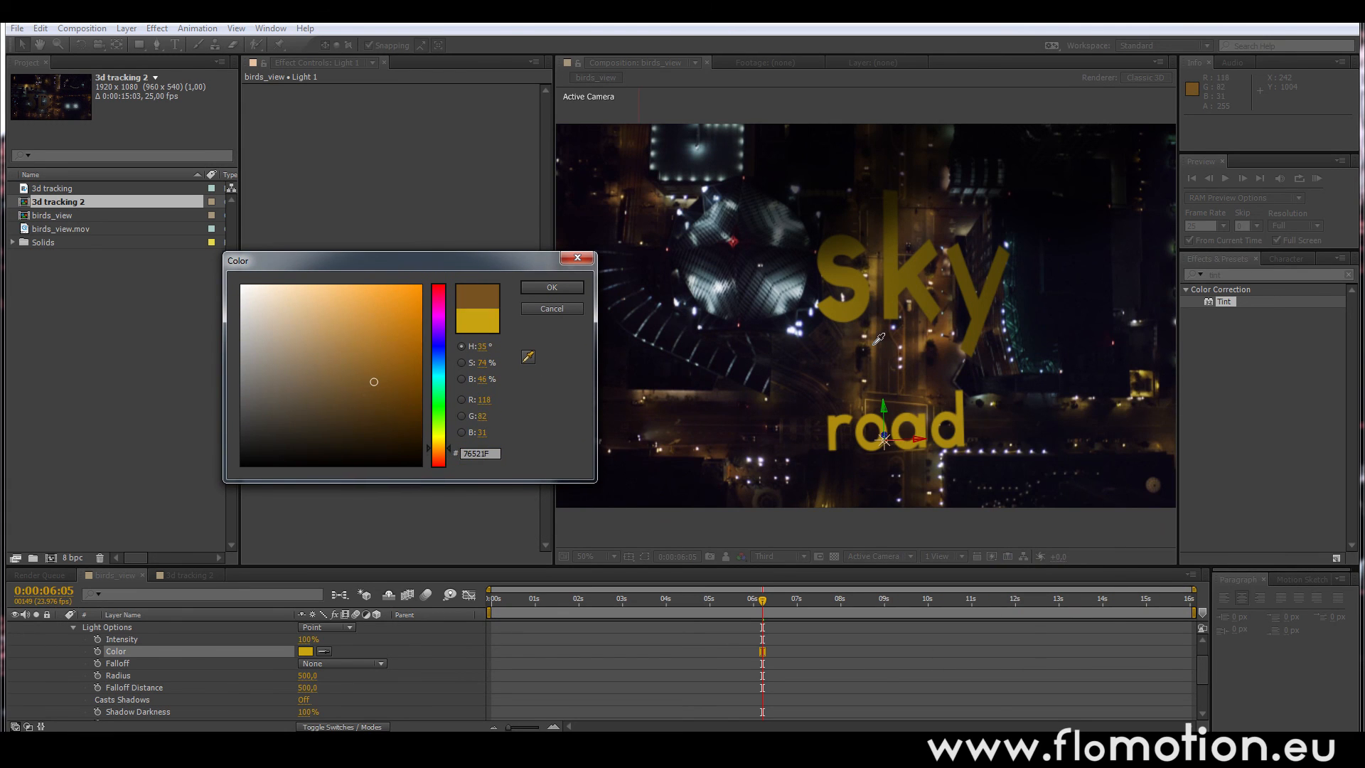
pyautogui.click(1146, 392)
pyautogui.press('Return')
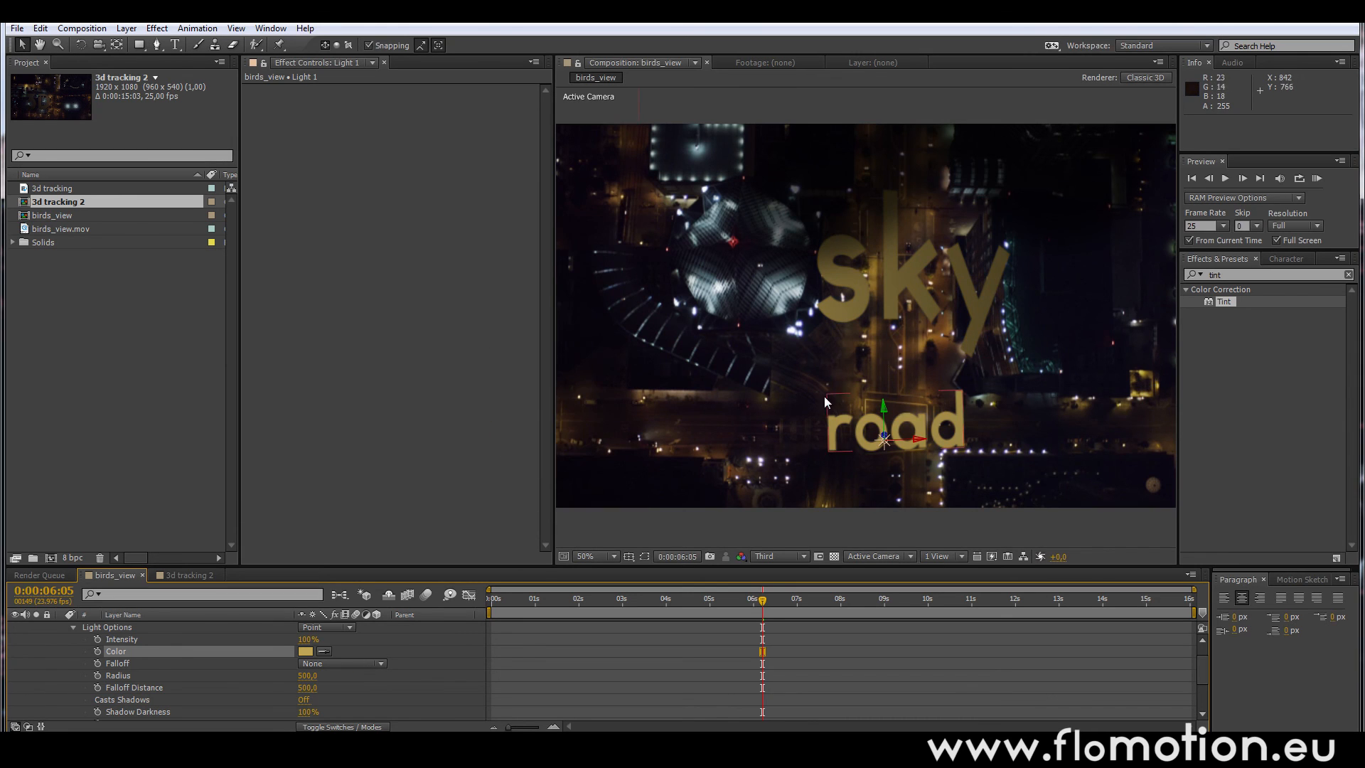
# - Collapse the light's properties, then expand the 3D Tracker Camera's options and turn on Depth of Field
pyautogui.press(',')
pyautogui.click(72, 627)
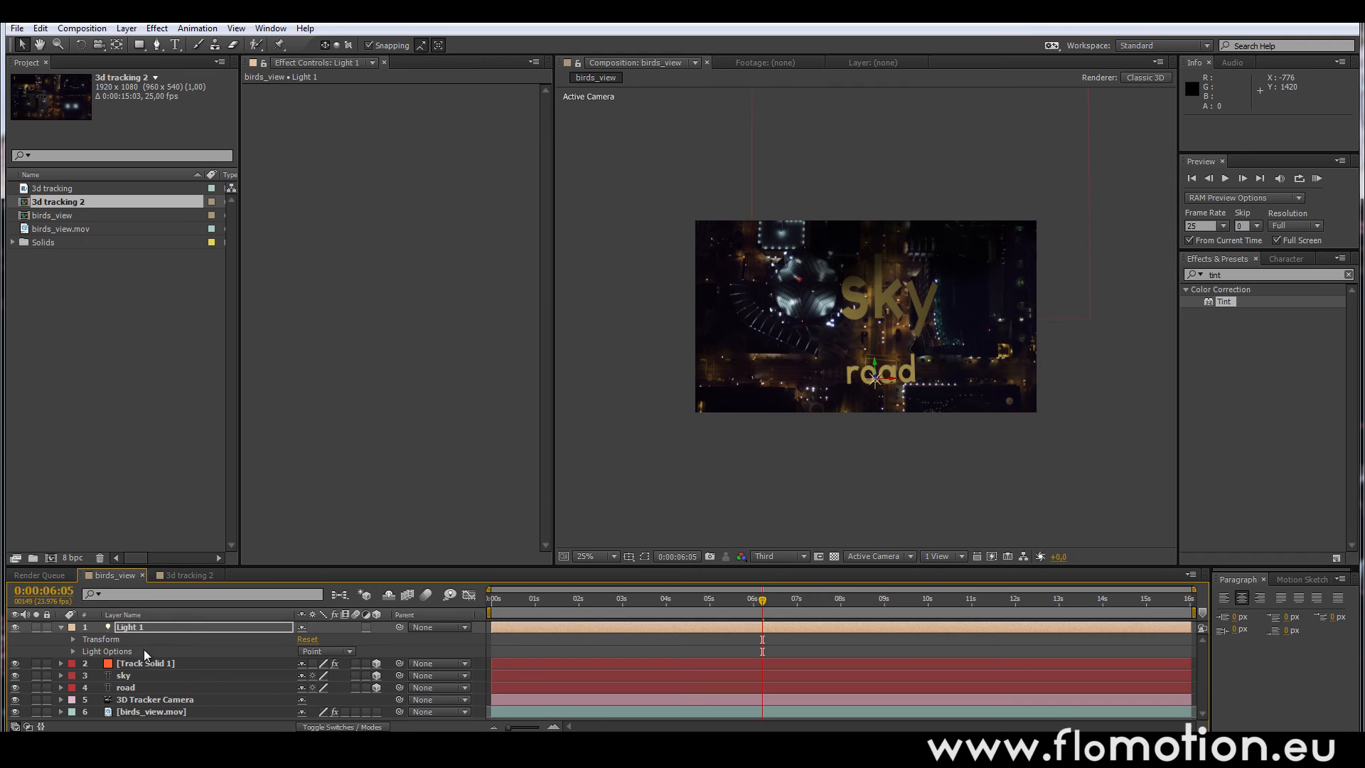
pyautogui.click(61, 628)
pyautogui.click(161, 686)
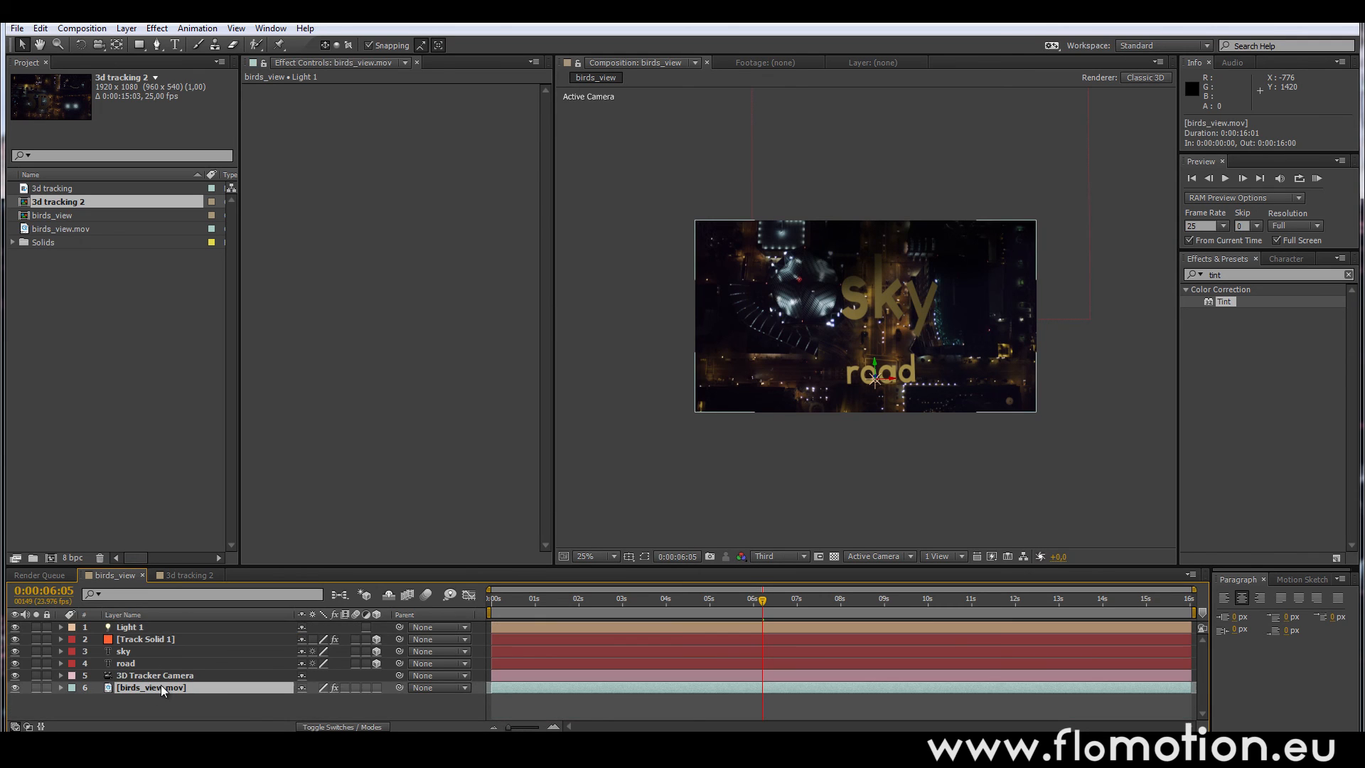
pyautogui.click(160, 678)
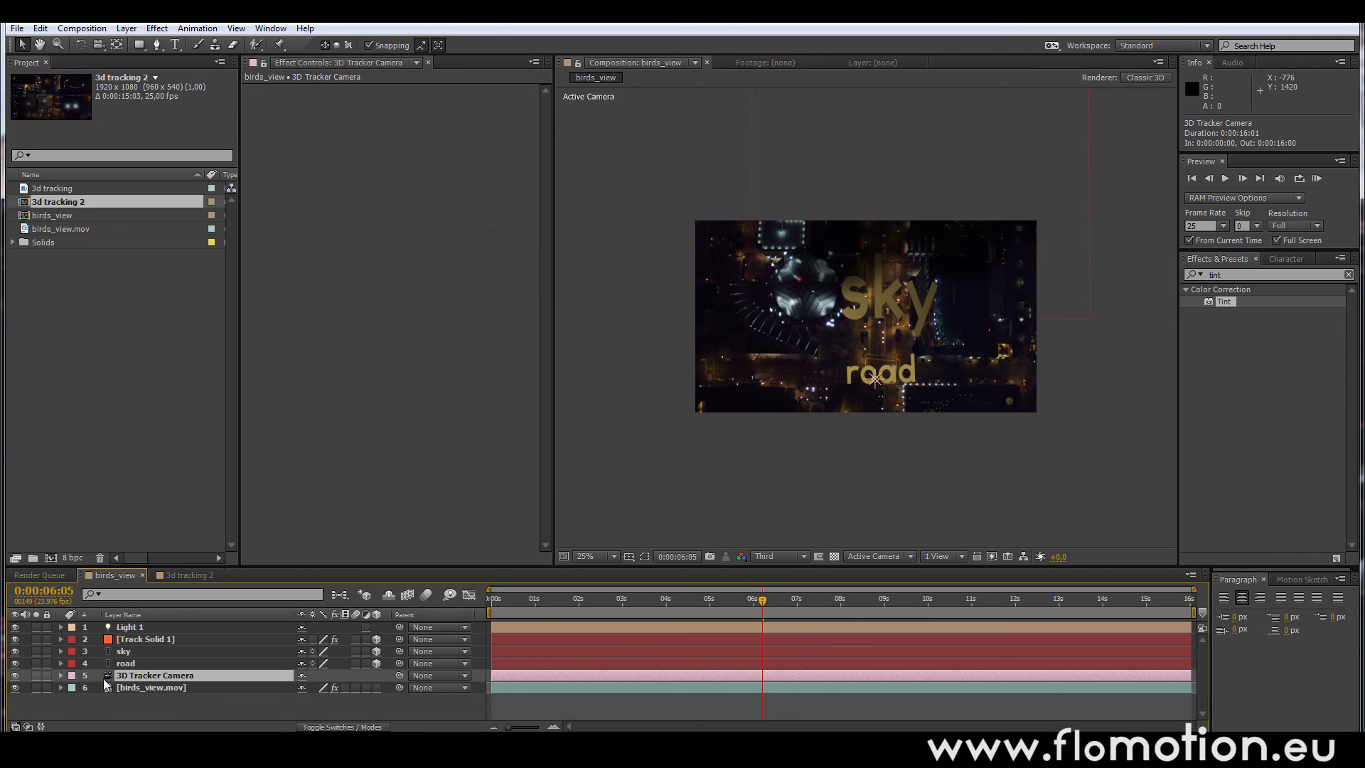
pyautogui.click(62, 676)
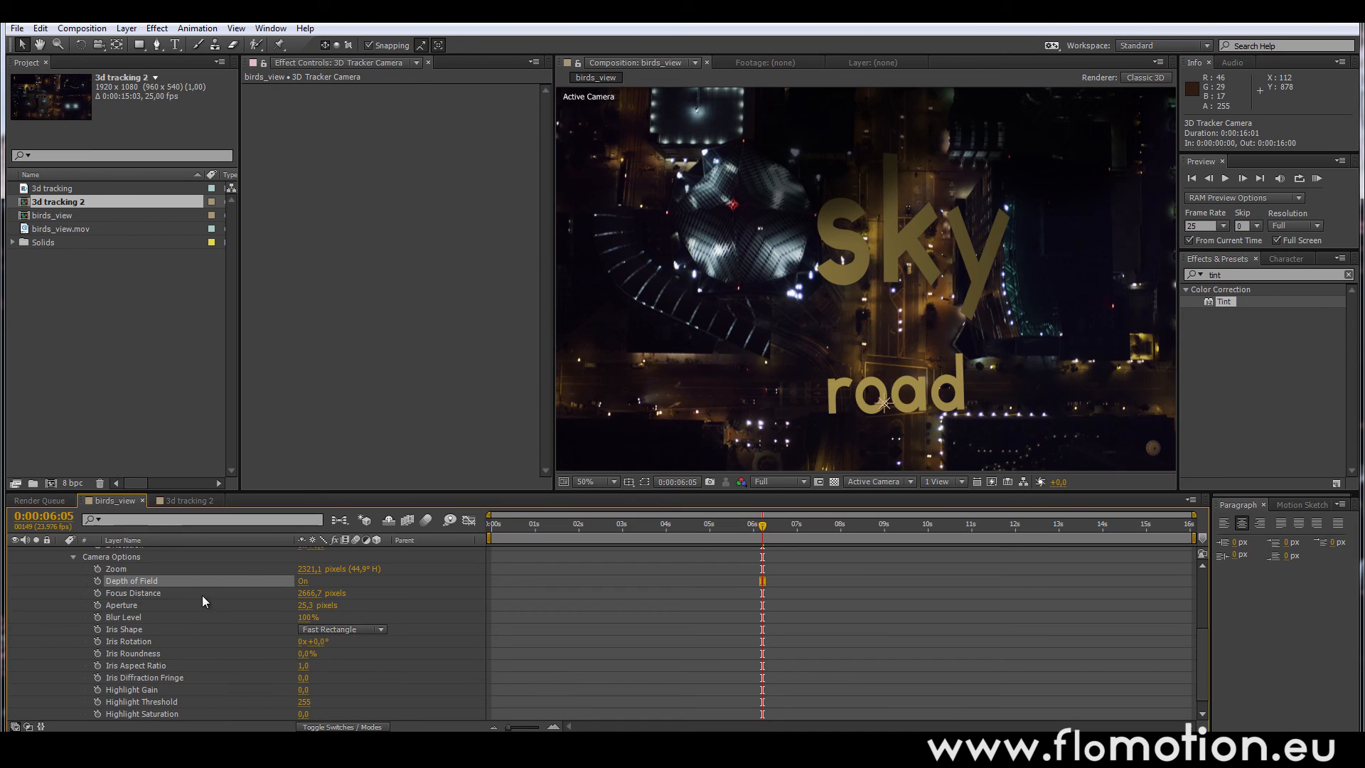
# - Set the 3D Tracker Camera's focus distance to 3890 pixels and aperture to 411 pixels, keeping the road title sharp and blurring the sky title
pyautogui.click(131, 594)
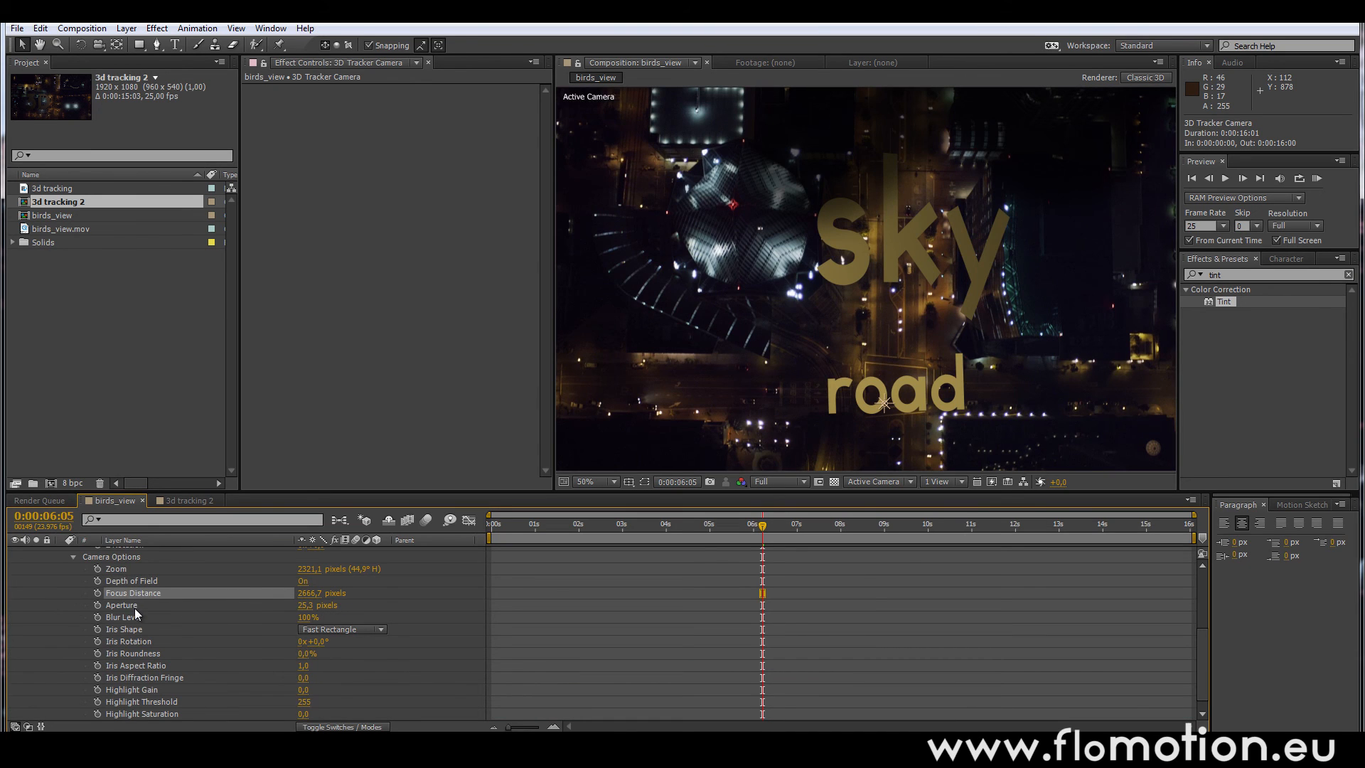
pyautogui.click(130, 606)
pyautogui.moveTo(302, 607); pyautogui.dragTo(329, 607)
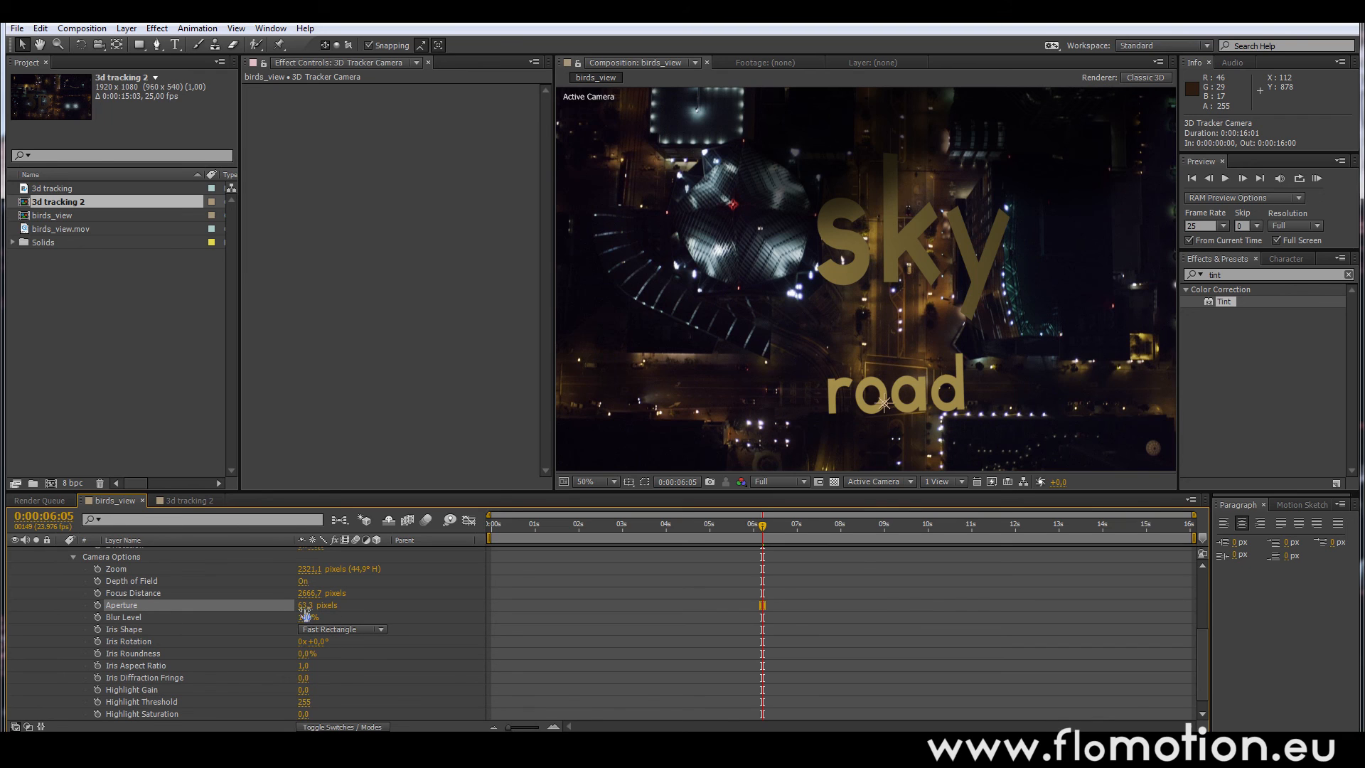
pyautogui.moveTo(318, 593); pyautogui.dragTo(211, 616)
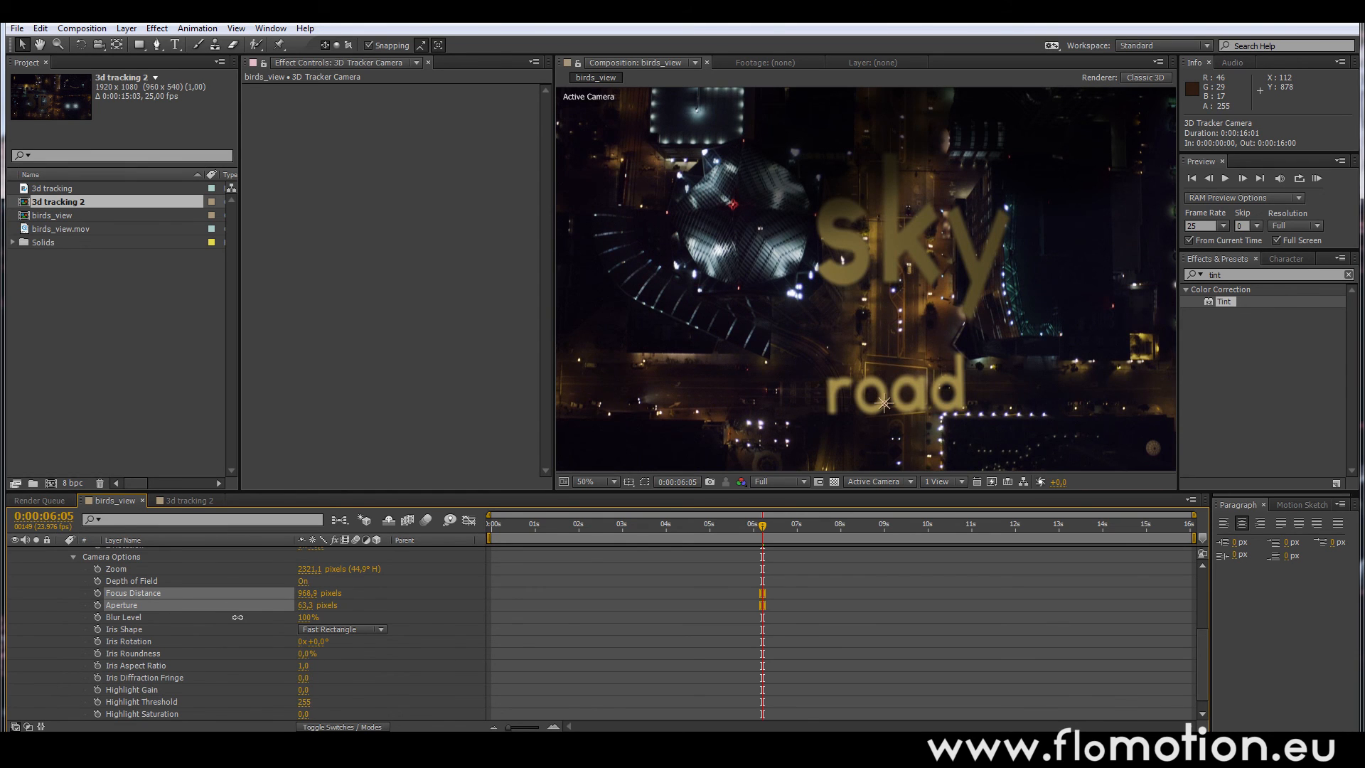
pyautogui.moveTo(299, 611)
pyautogui.mouseDown()
pyautogui.moveTo(334, 609)
pyautogui.moveTo(161, 614)
pyautogui.moveTo(293, 595)
pyautogui.mouseUp()
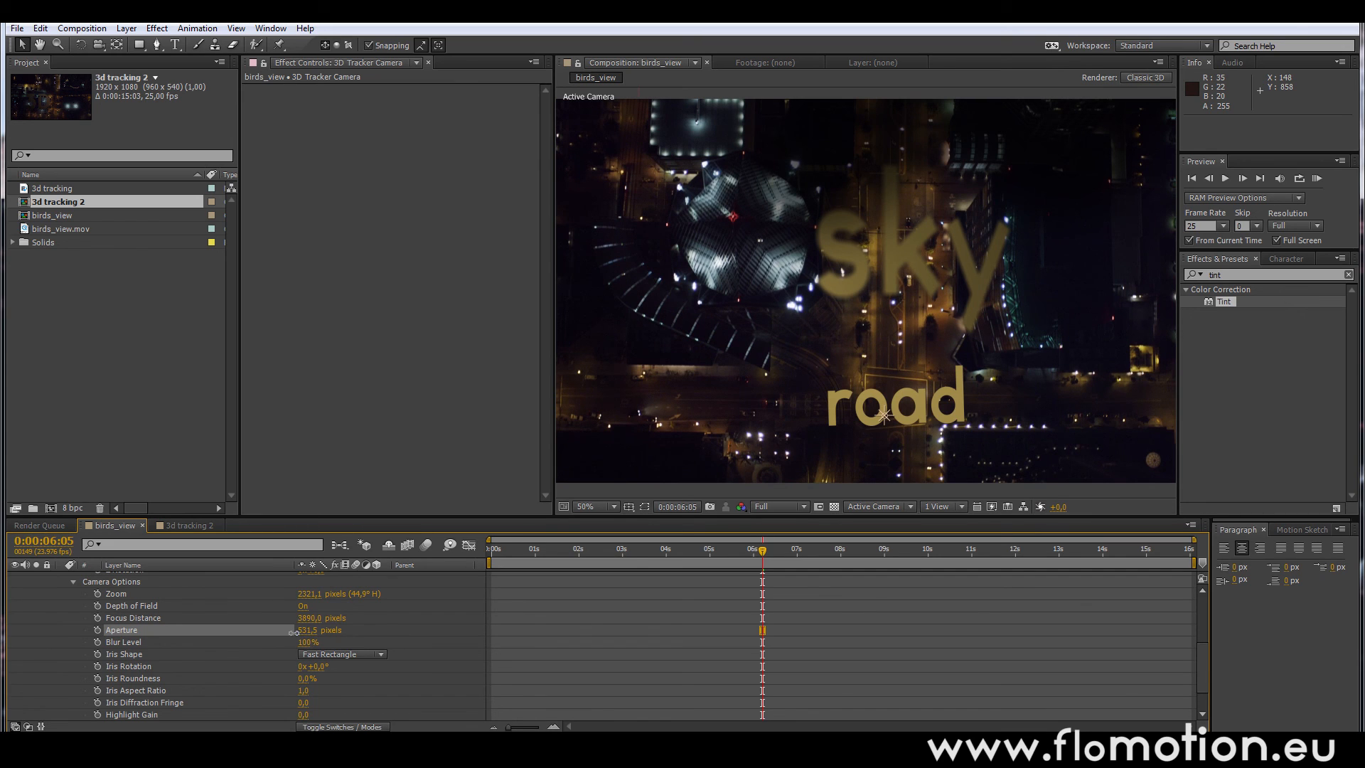
pyautogui.moveTo(283, 634); pyautogui.dragTo(246, 633)
pyautogui.moveTo(318, 631); pyautogui.dragTo(292, 635)
pyautogui.moveTo(143, 644); pyautogui.dragTo(225, 648)
# - Scrub through the 3d tracking 2 composition and through birds_view to 0:00:04:09 to examine the titles and their depth-of-field blur
pyautogui.click(190, 525)
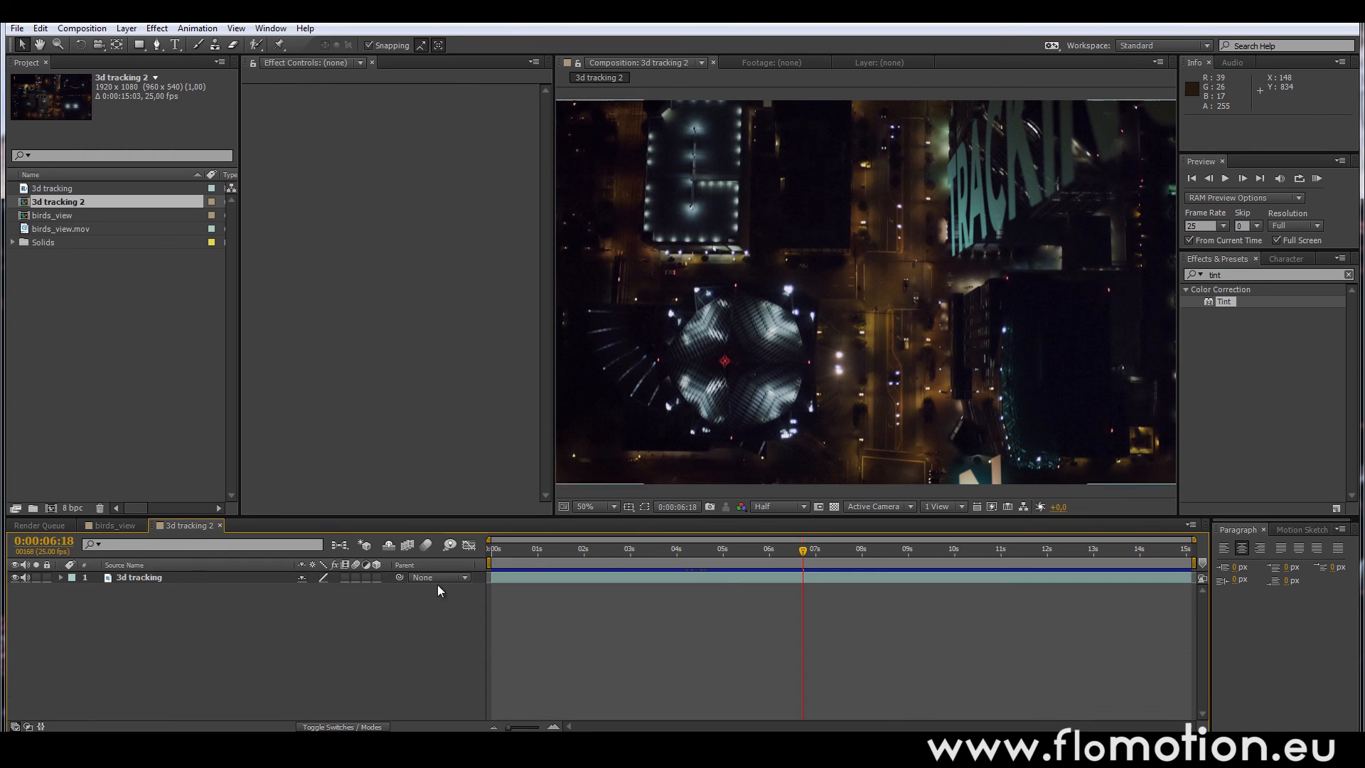
pyautogui.moveTo(804, 553); pyautogui.dragTo(876, 559)
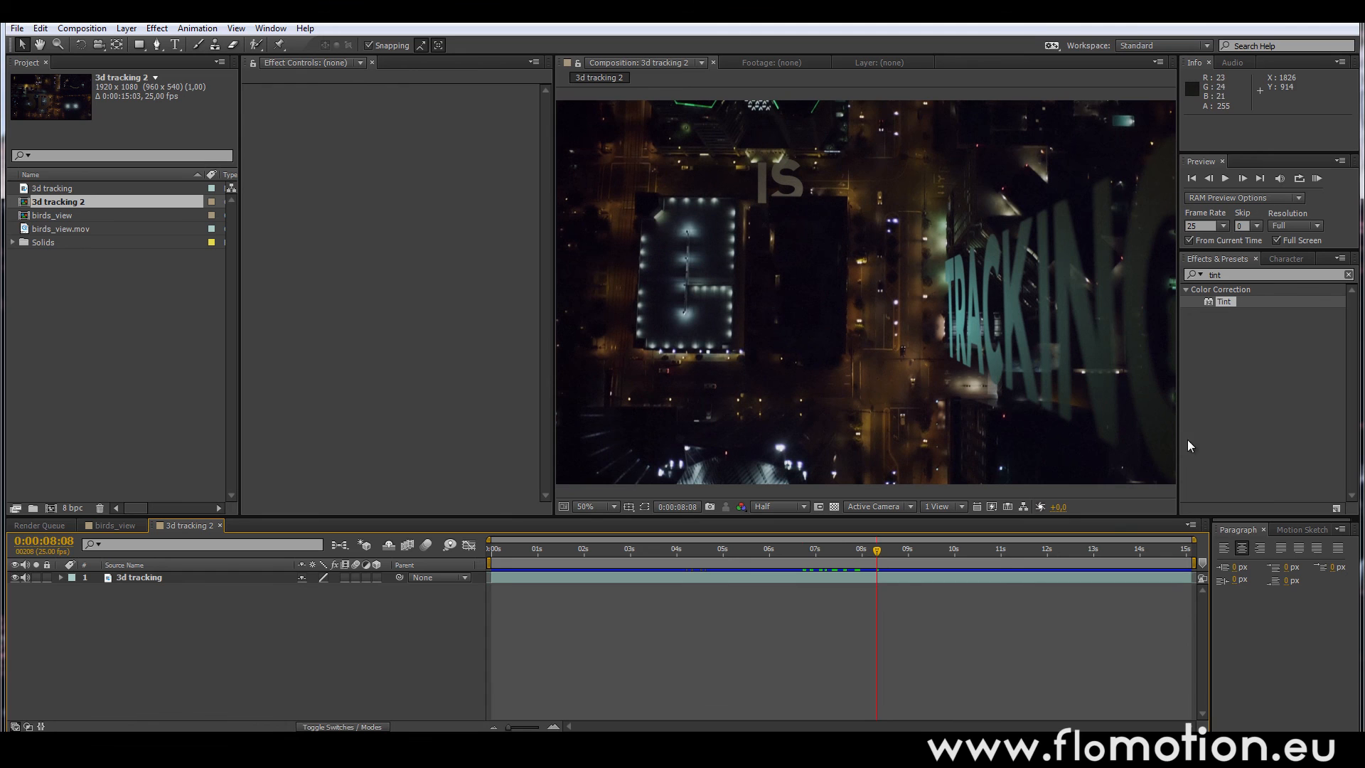
pyautogui.moveTo(875, 552); pyautogui.dragTo(651, 575)
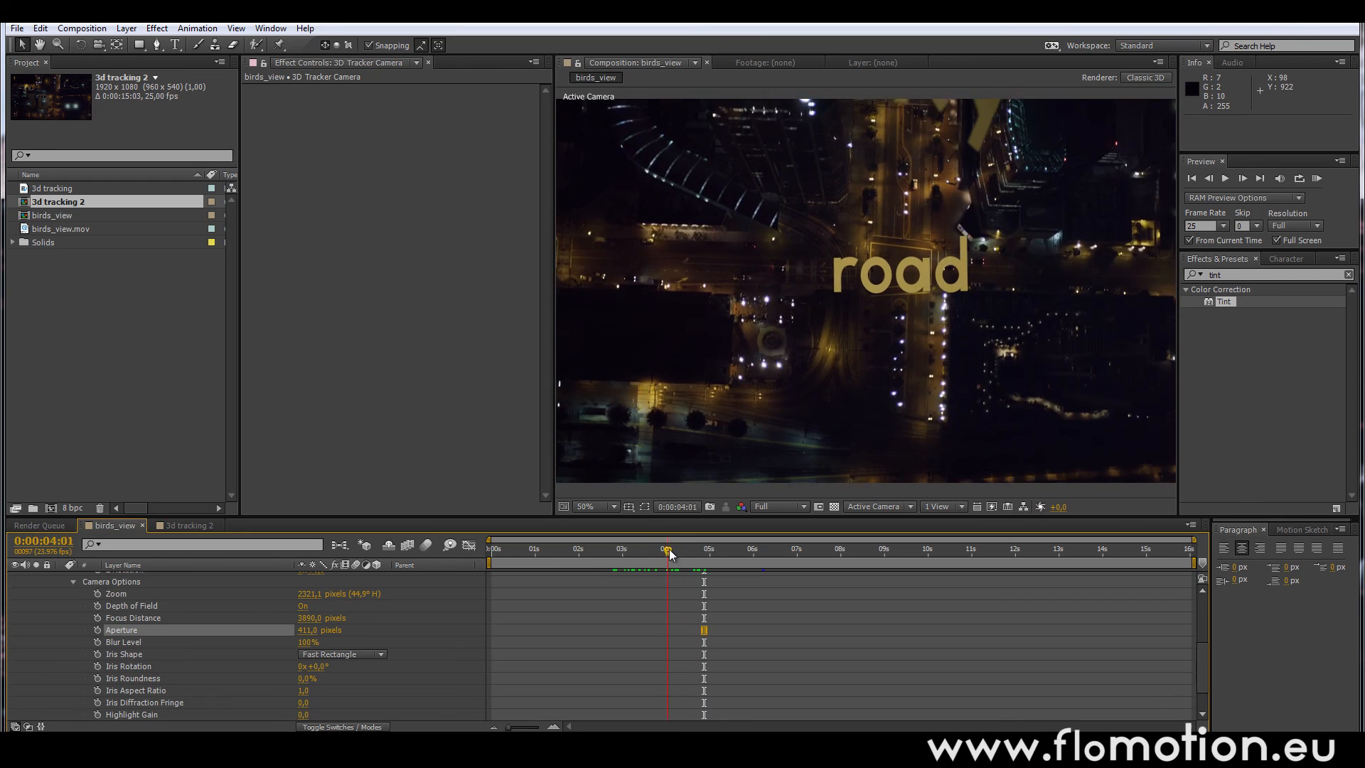
pyautogui.moveTo(668, 549)
pyautogui.mouseDown()
pyautogui.moveTo(634, 557)
pyautogui.moveTo(684, 557)
pyautogui.mouseUp()
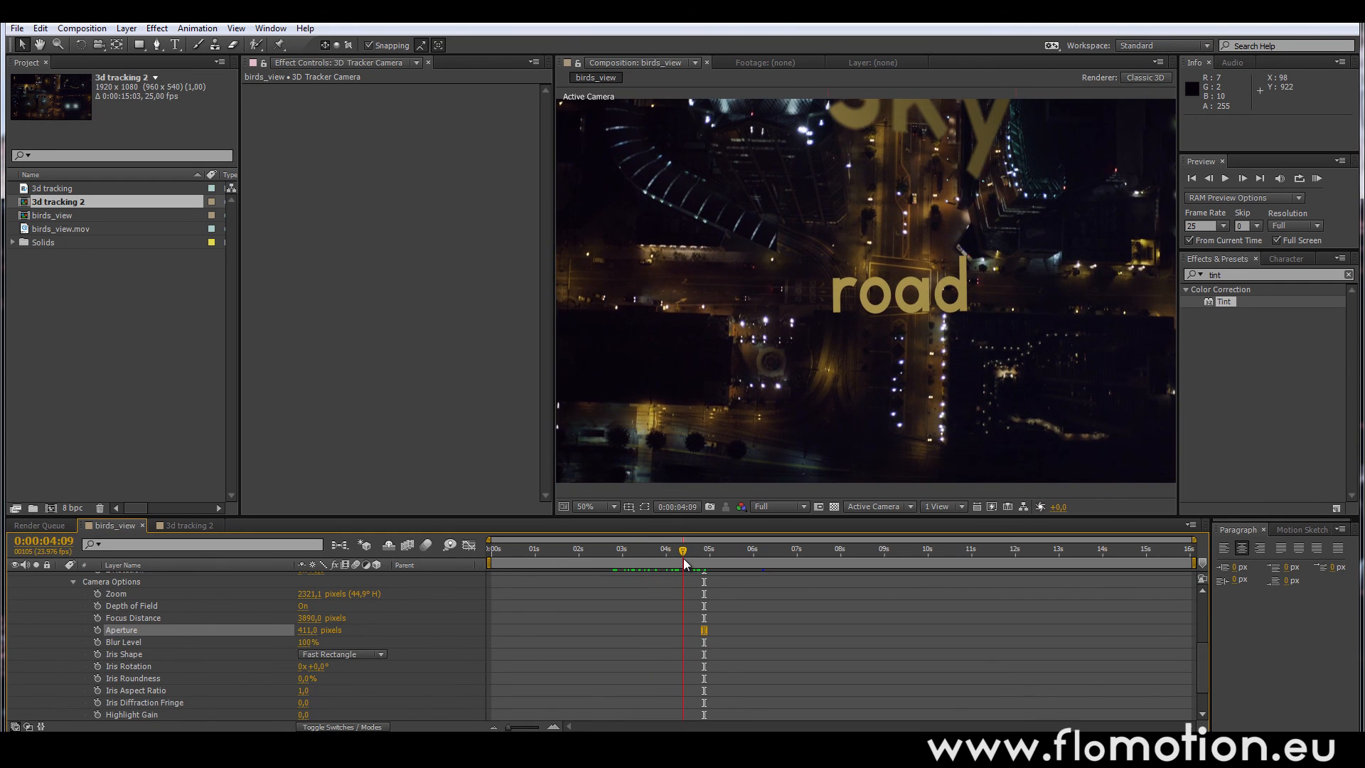